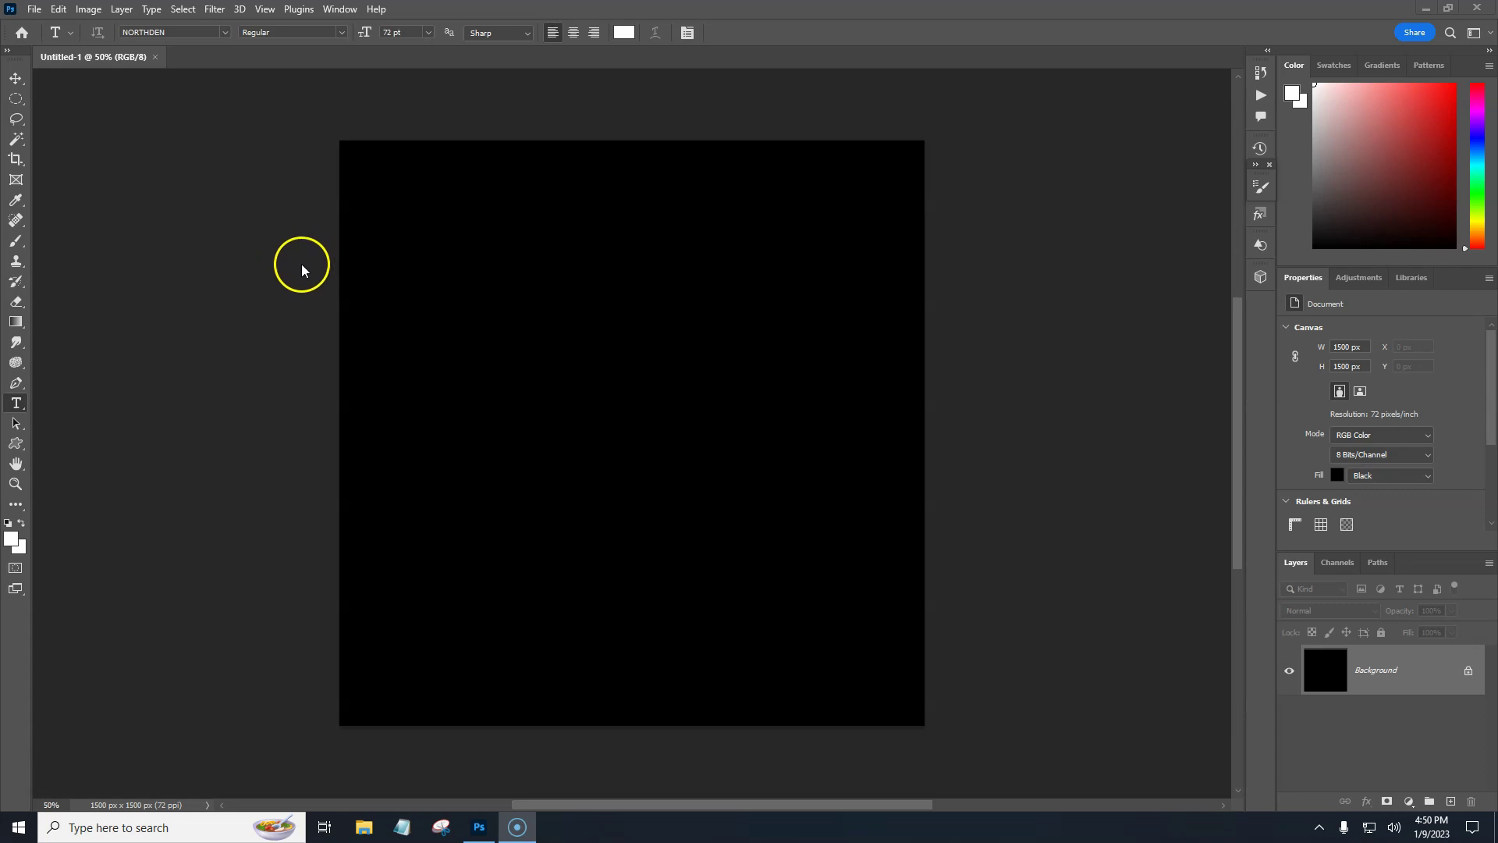
Draw a white 1112 × 1112 px circle with the Ellipse Tool in the canvas middle.
left_click(15, 446)
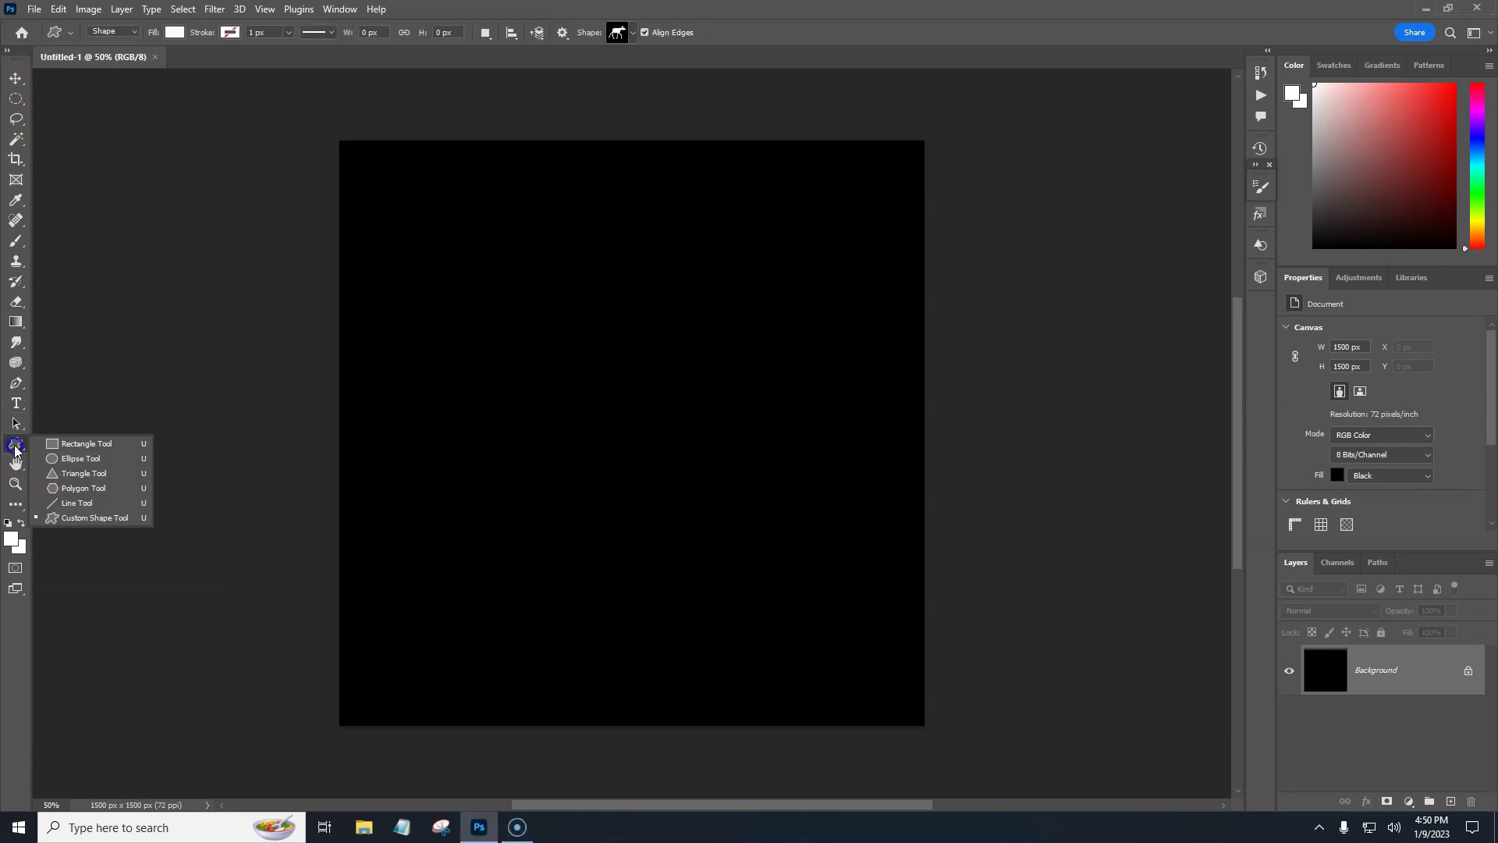
left_click(77, 459)
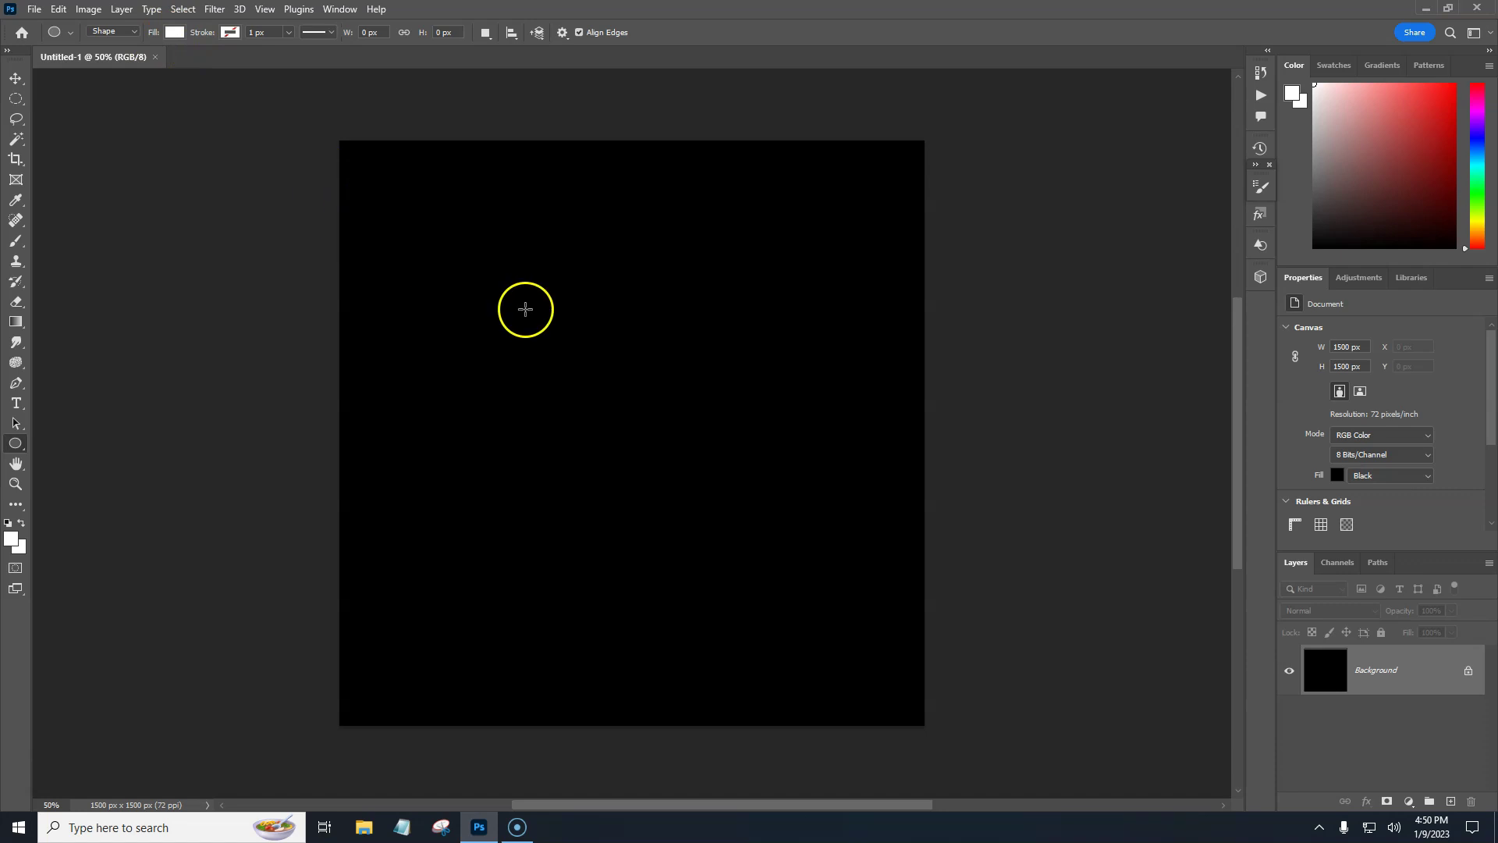
left_click_drag(456, 228, 890, 655)
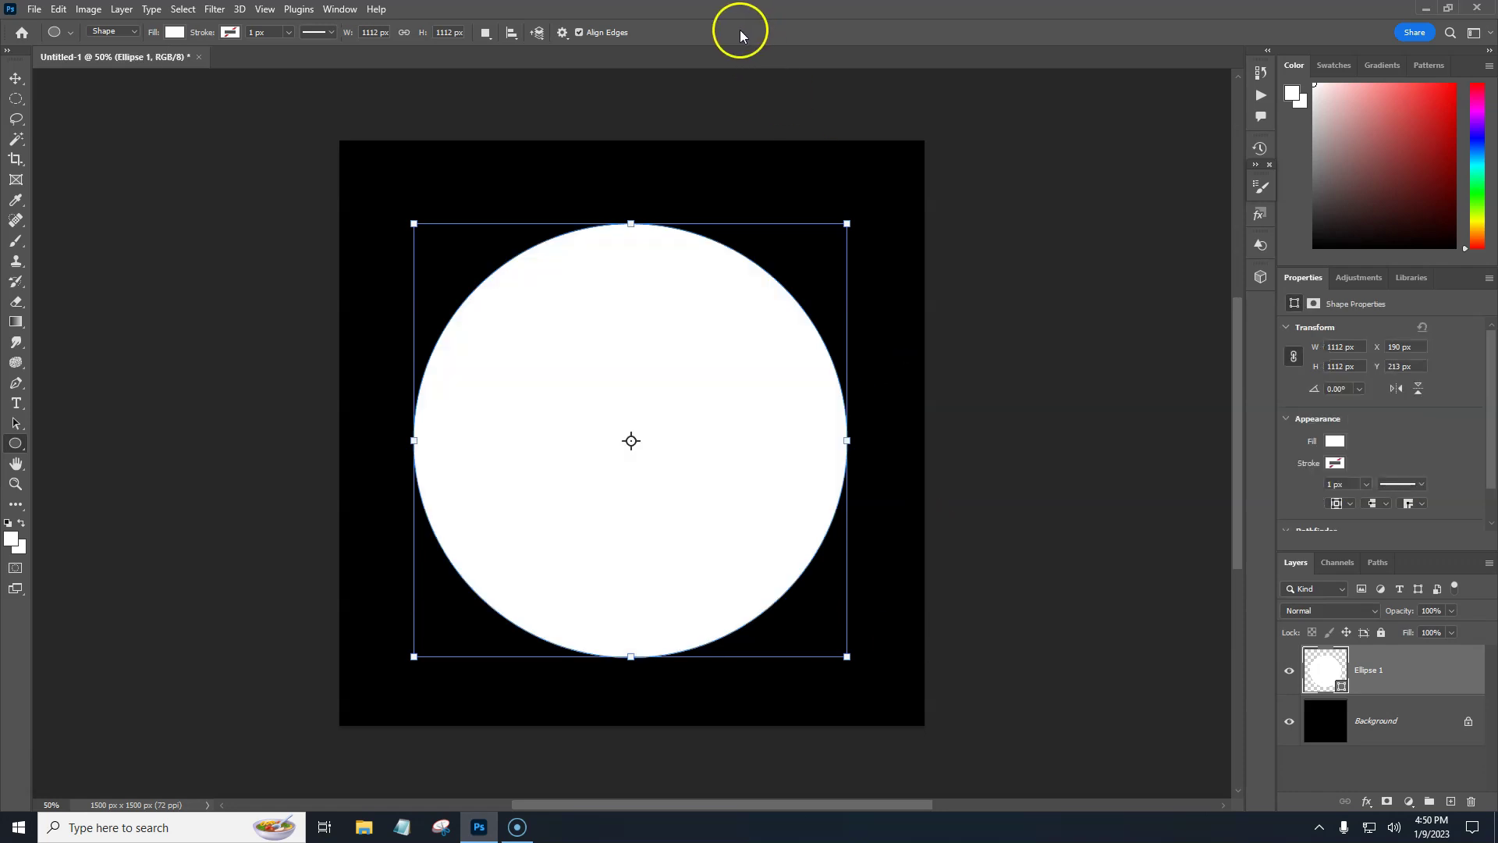
Apply a New Guide Layout with 2 columns and 2 rows and no fixed column width.
left_click(264, 10)
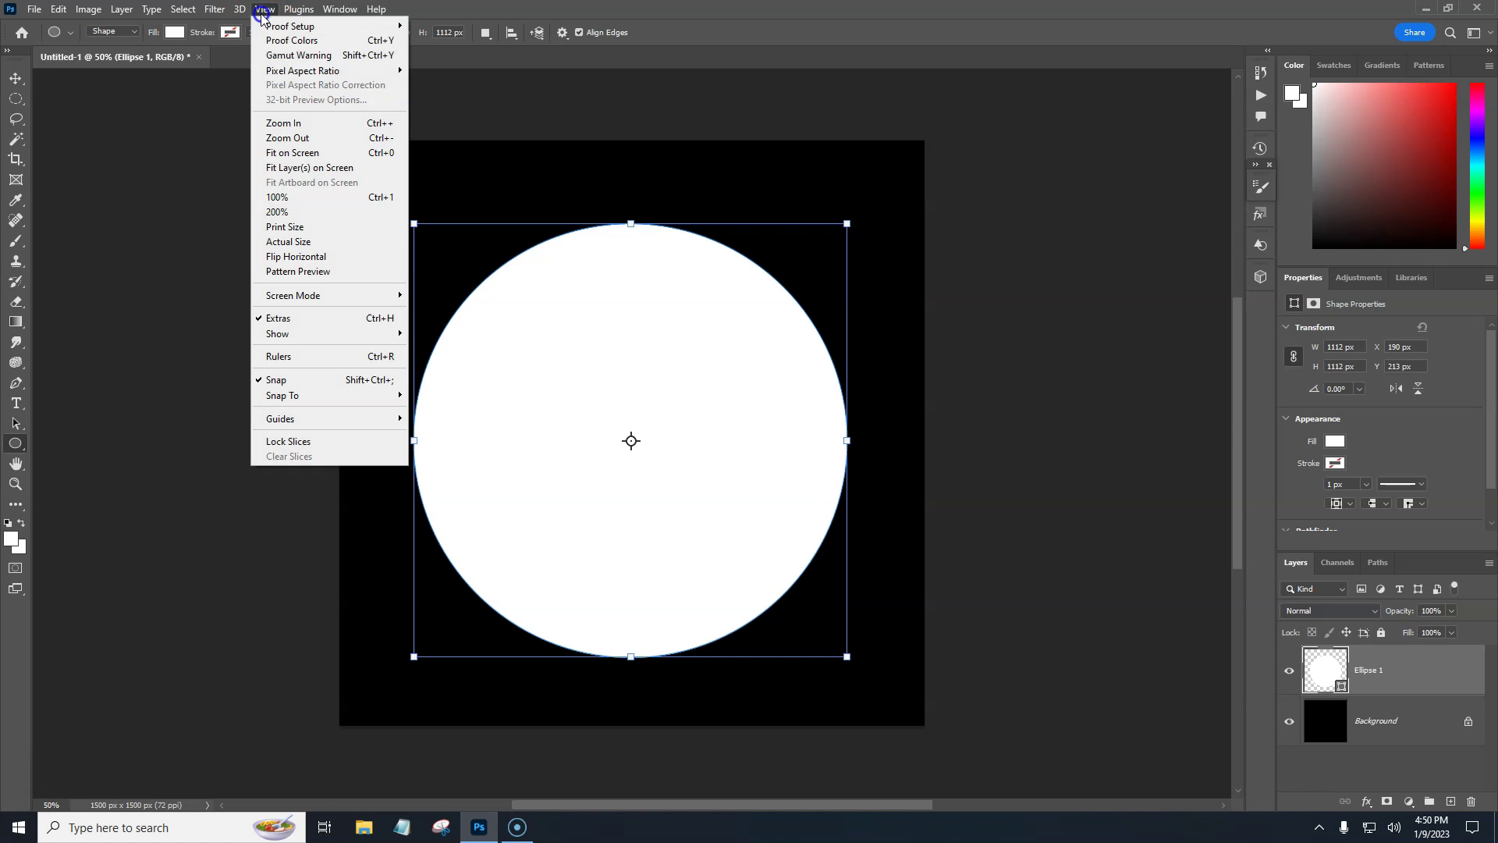
mouse_move(312, 419)
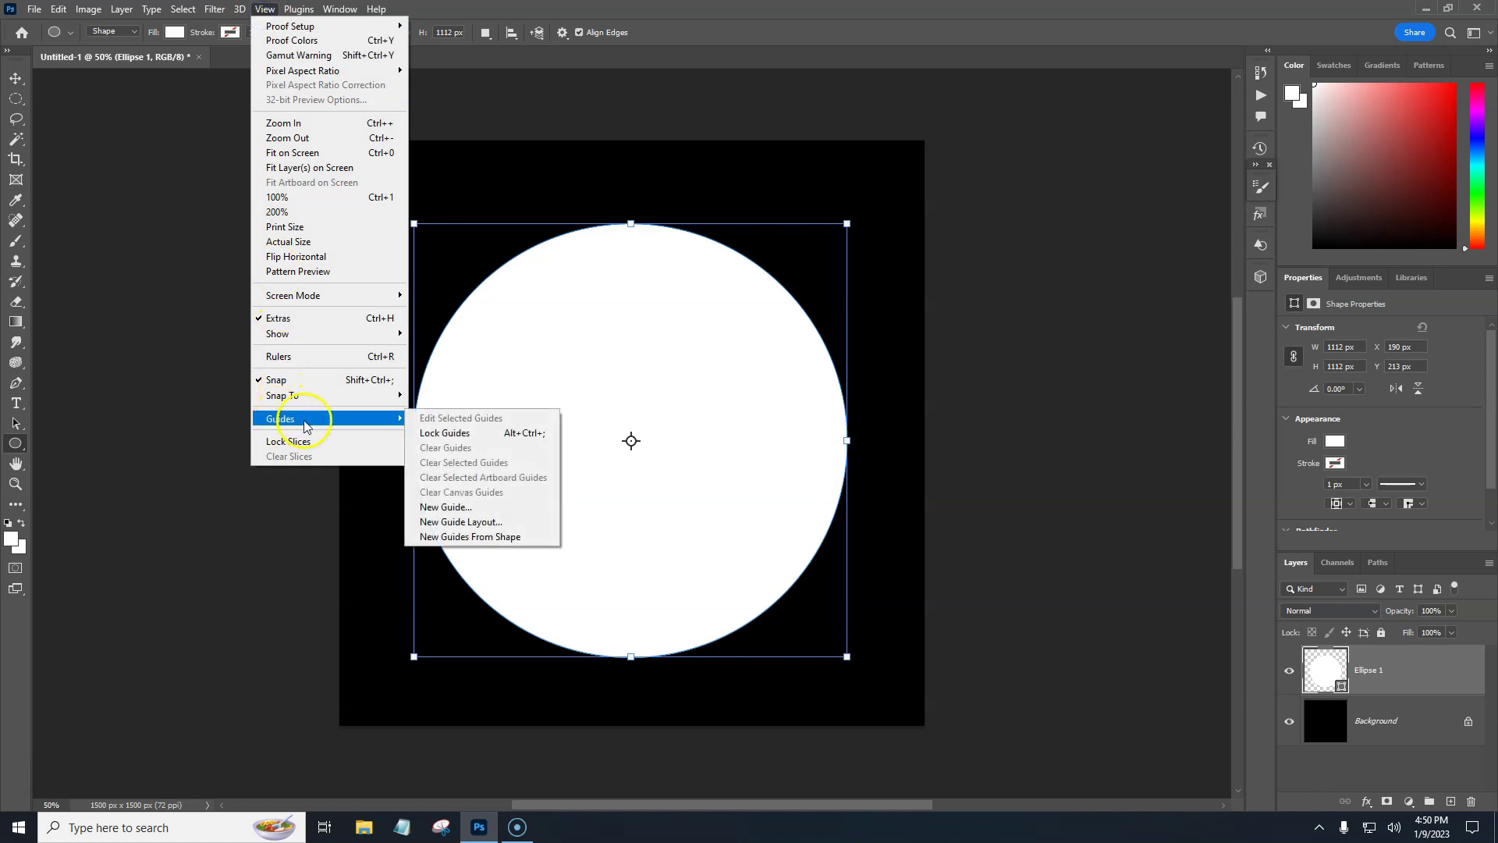
left_click(474, 533)
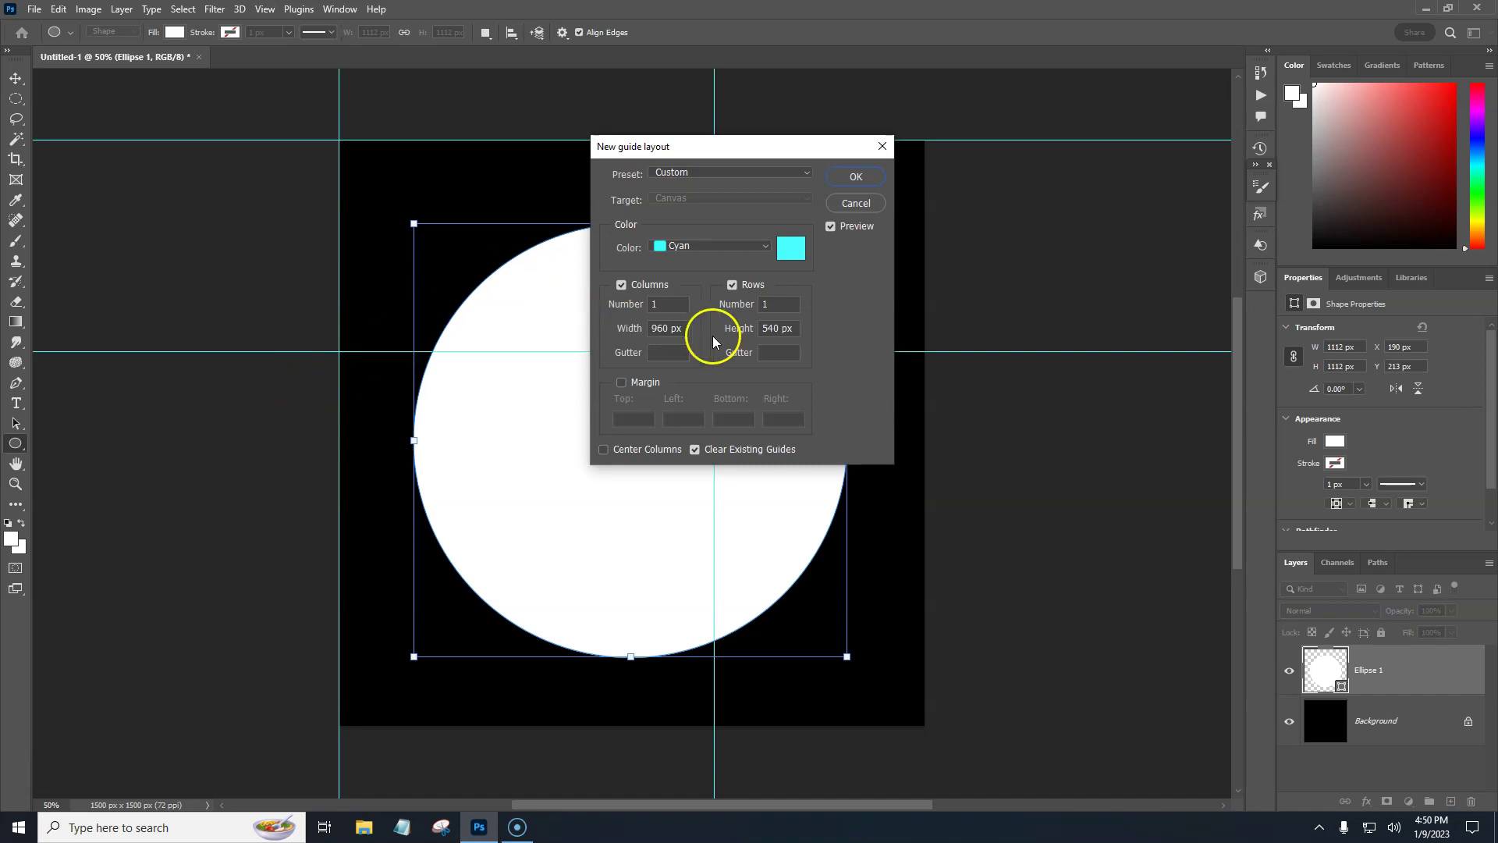
left_click_drag(687, 328, 637, 335)
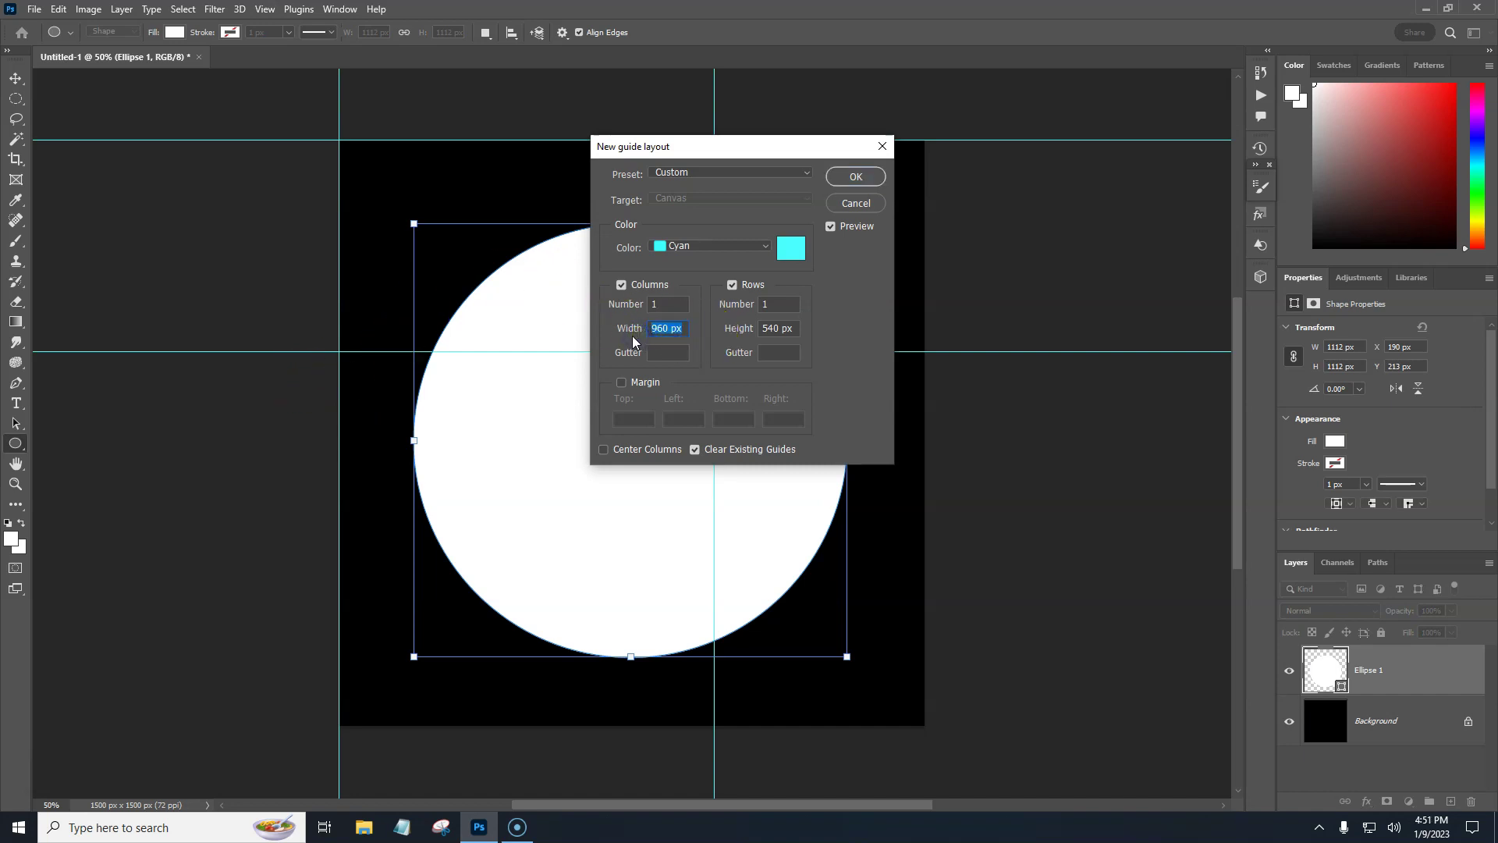
key("BackSpace")
left_click(678, 305)
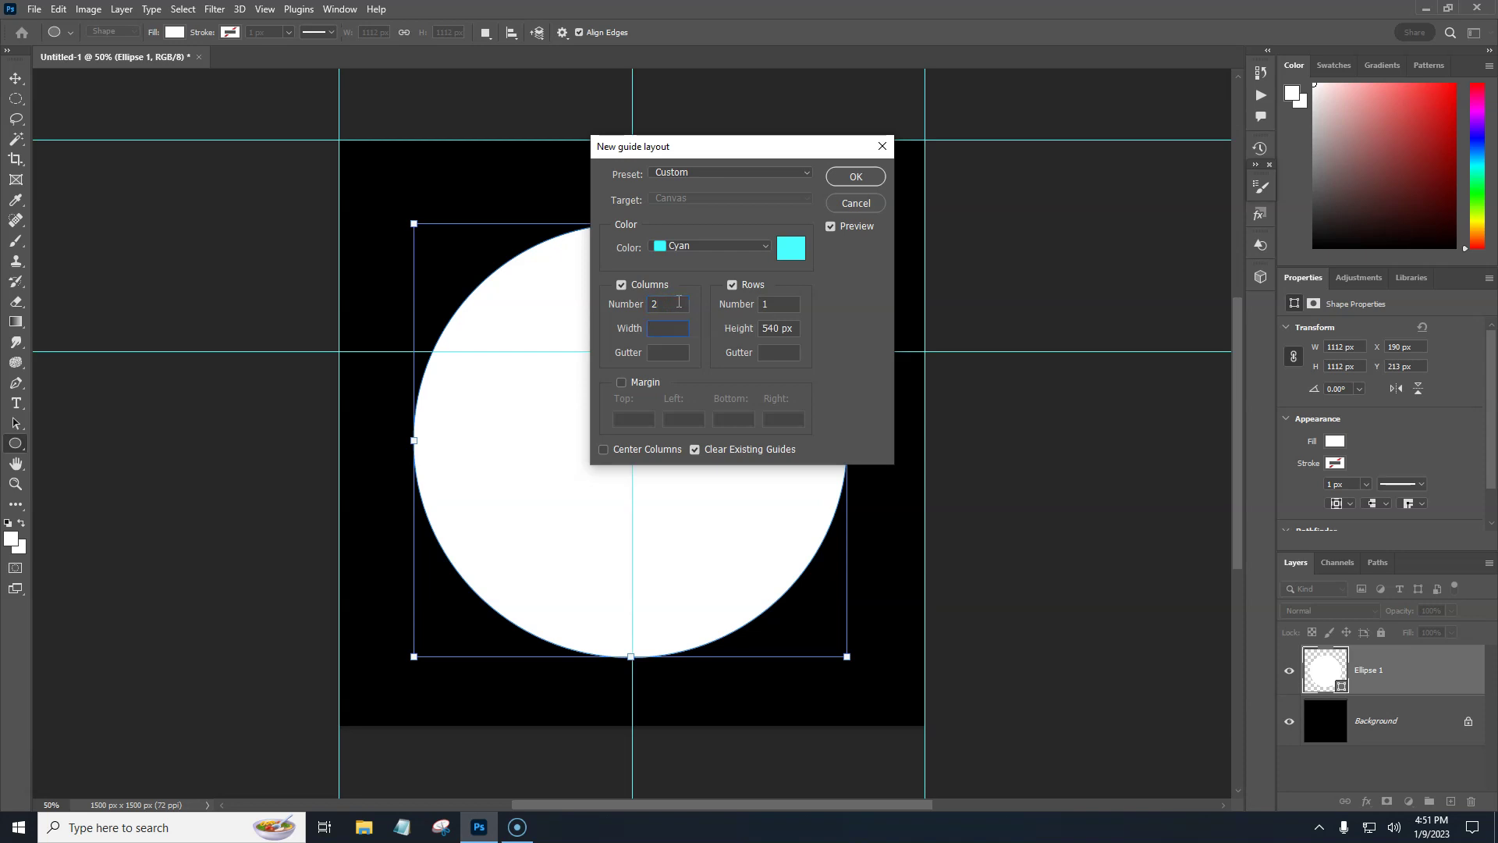
double_click(765, 303)
type("2")
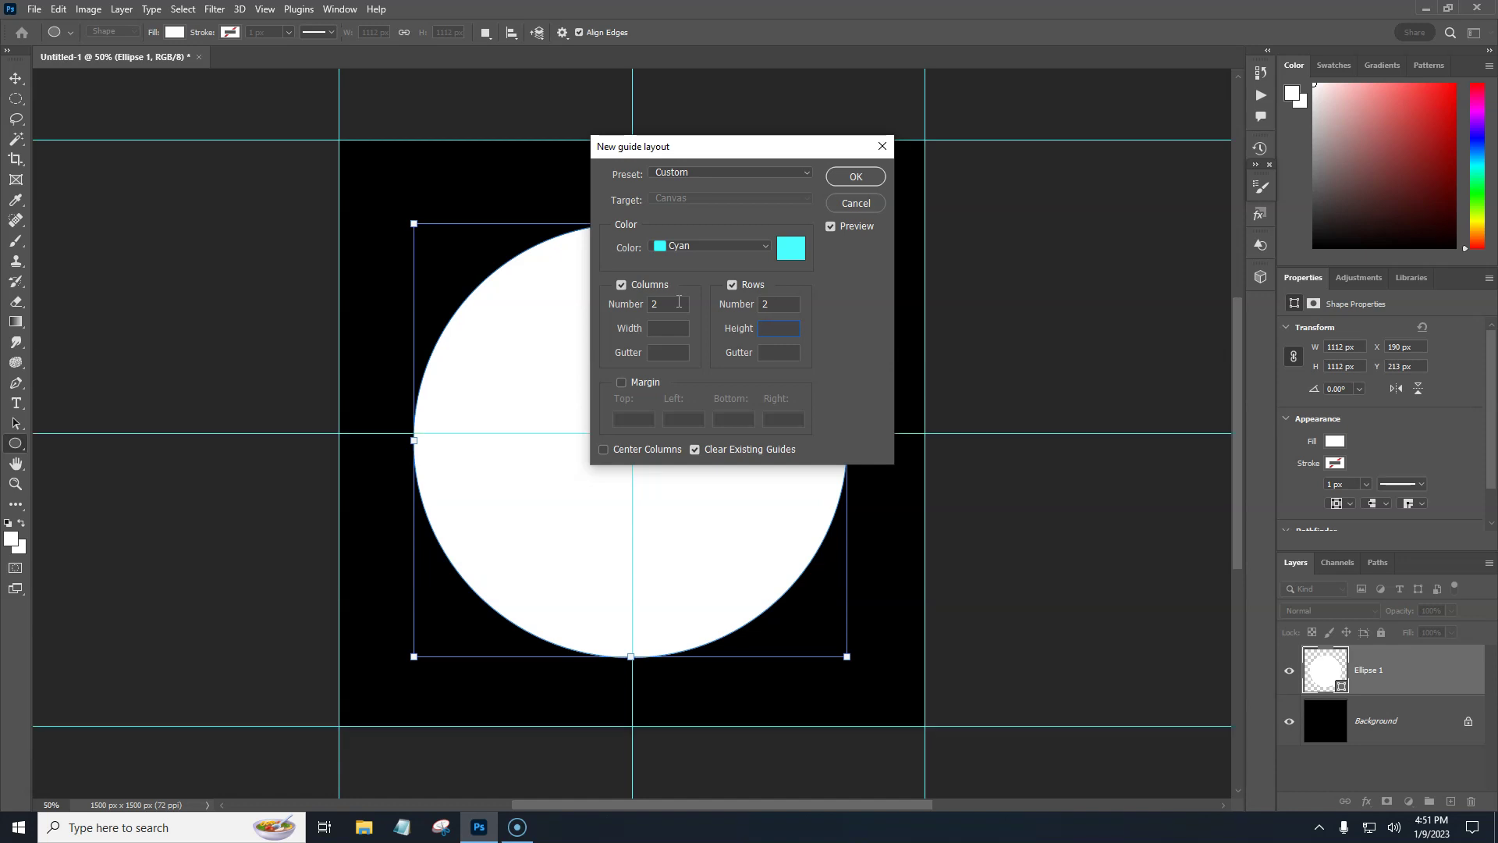
left_click(856, 177)
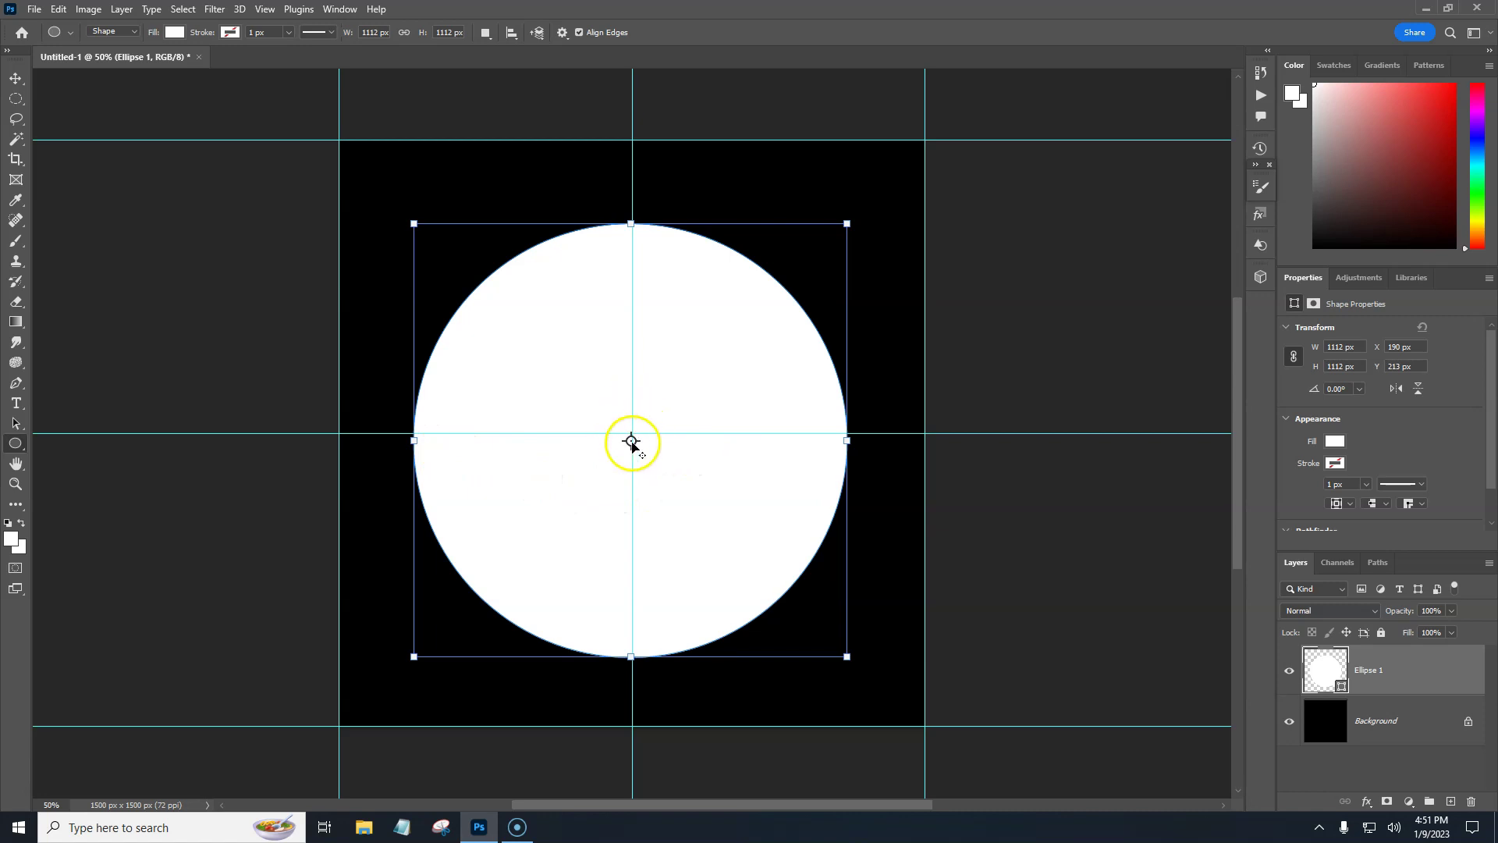
Align the circle's horizontal and vertical centres to the canvas, then check it with Free Transform.
left_click(15, 78)
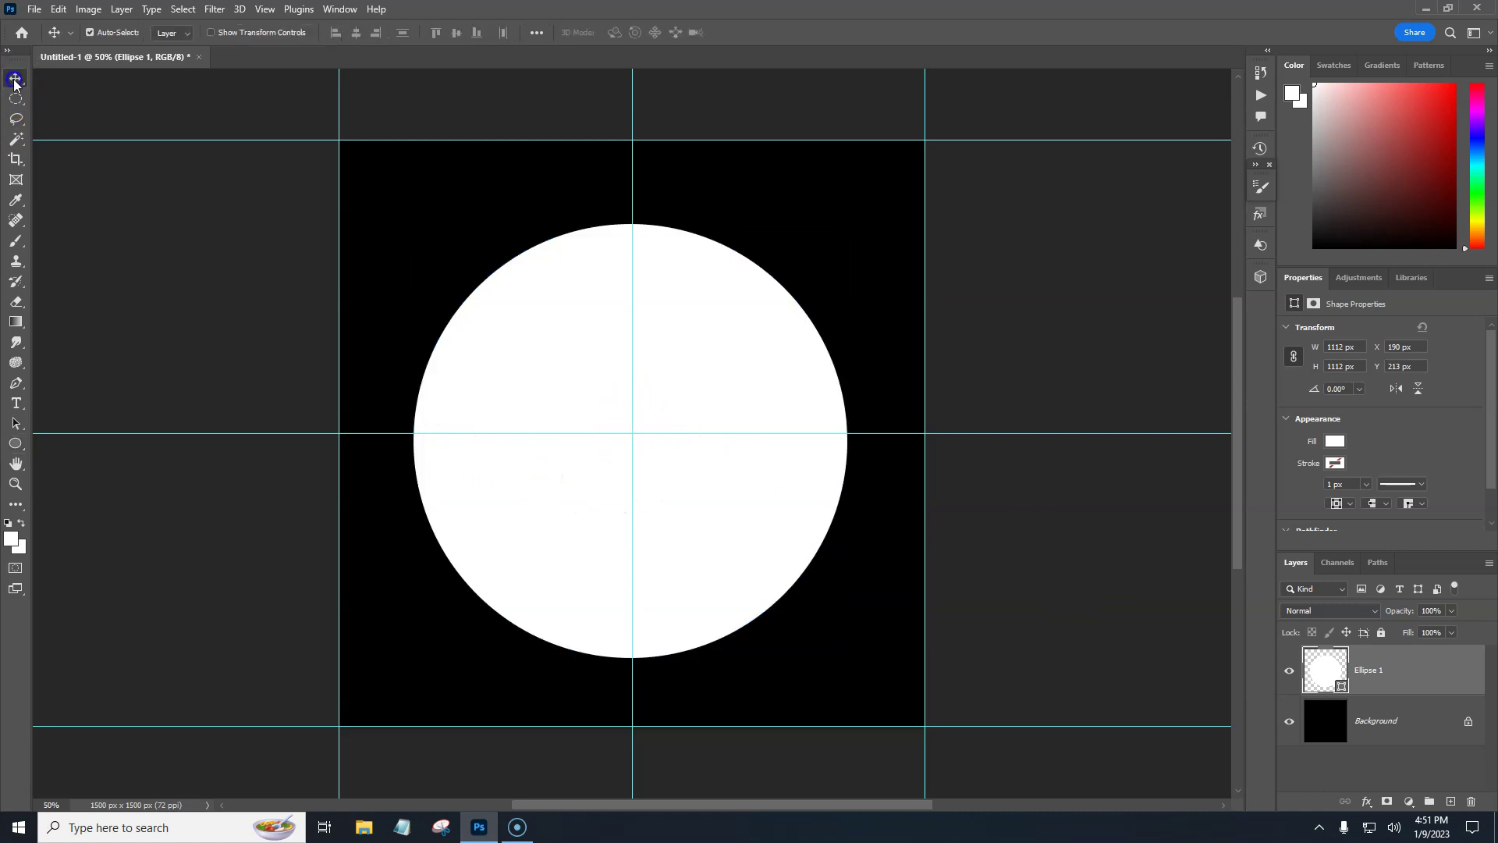
left_click(536, 34)
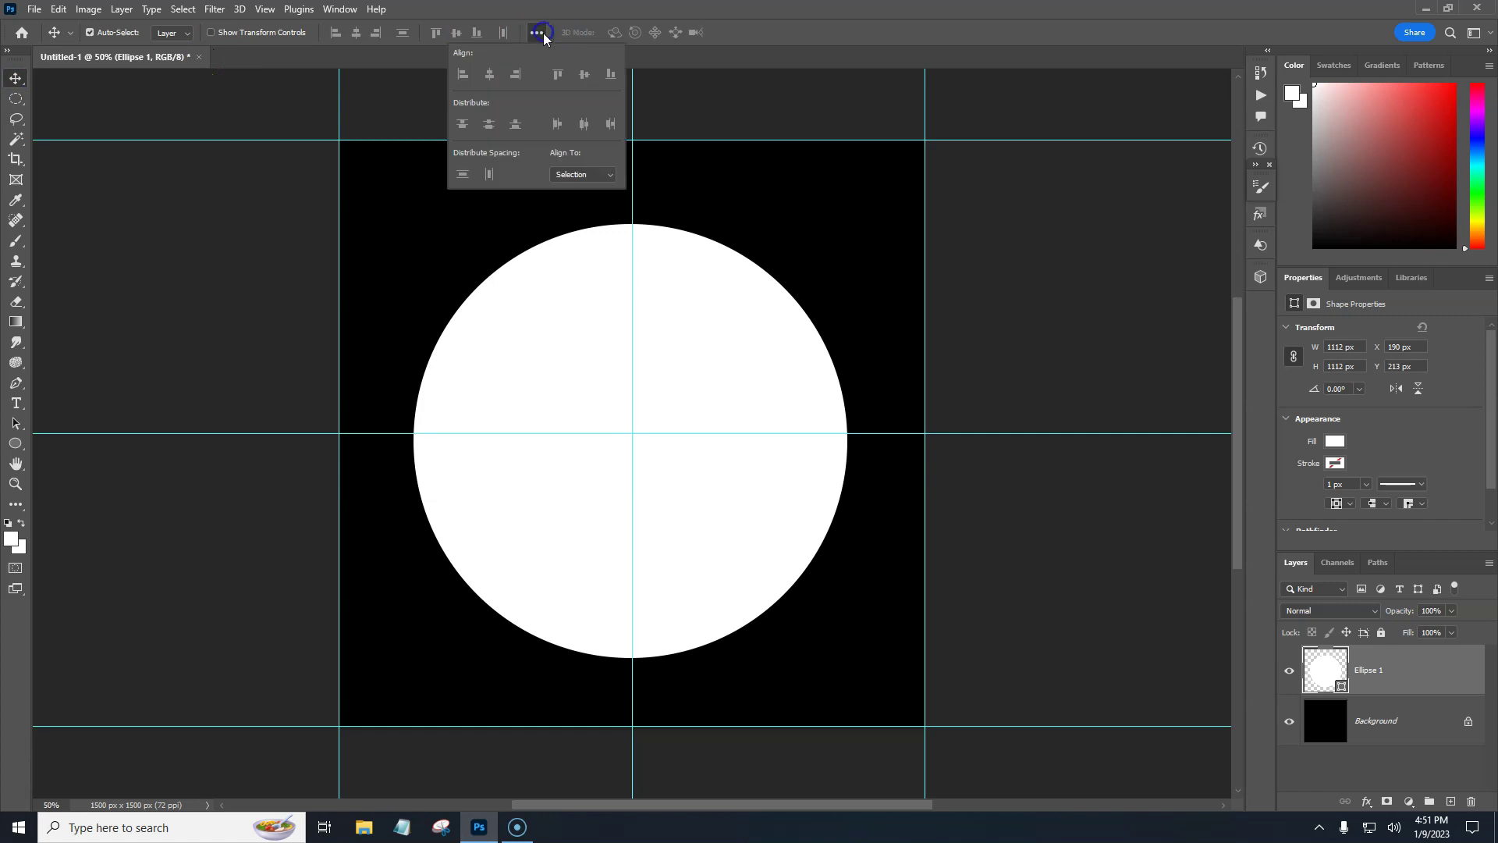
left_click(583, 199)
left_click(489, 75)
left_click(585, 75)
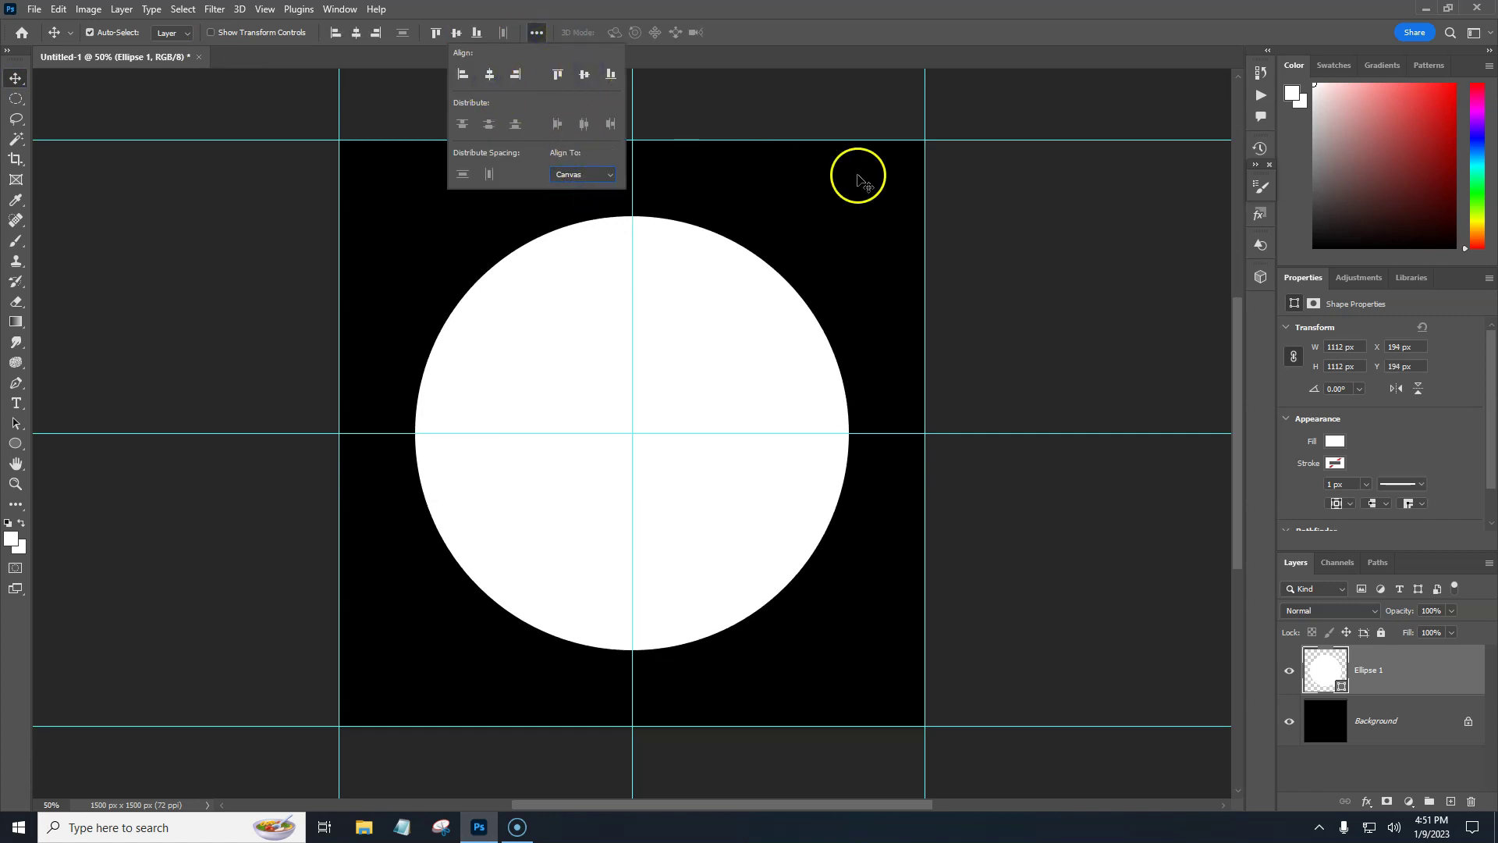
left_click(879, 18)
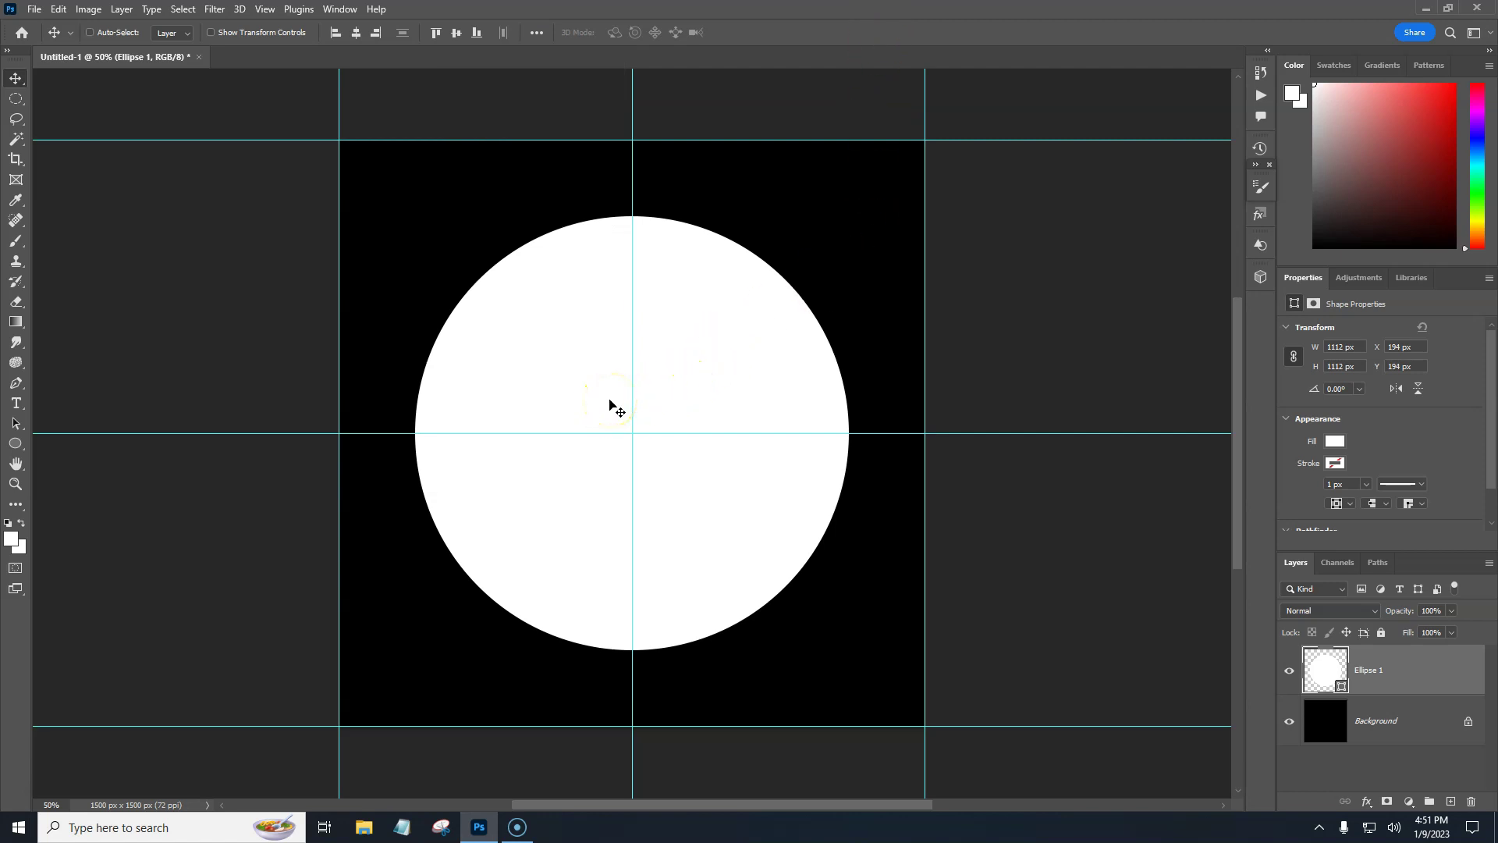
key("ctrl+t")
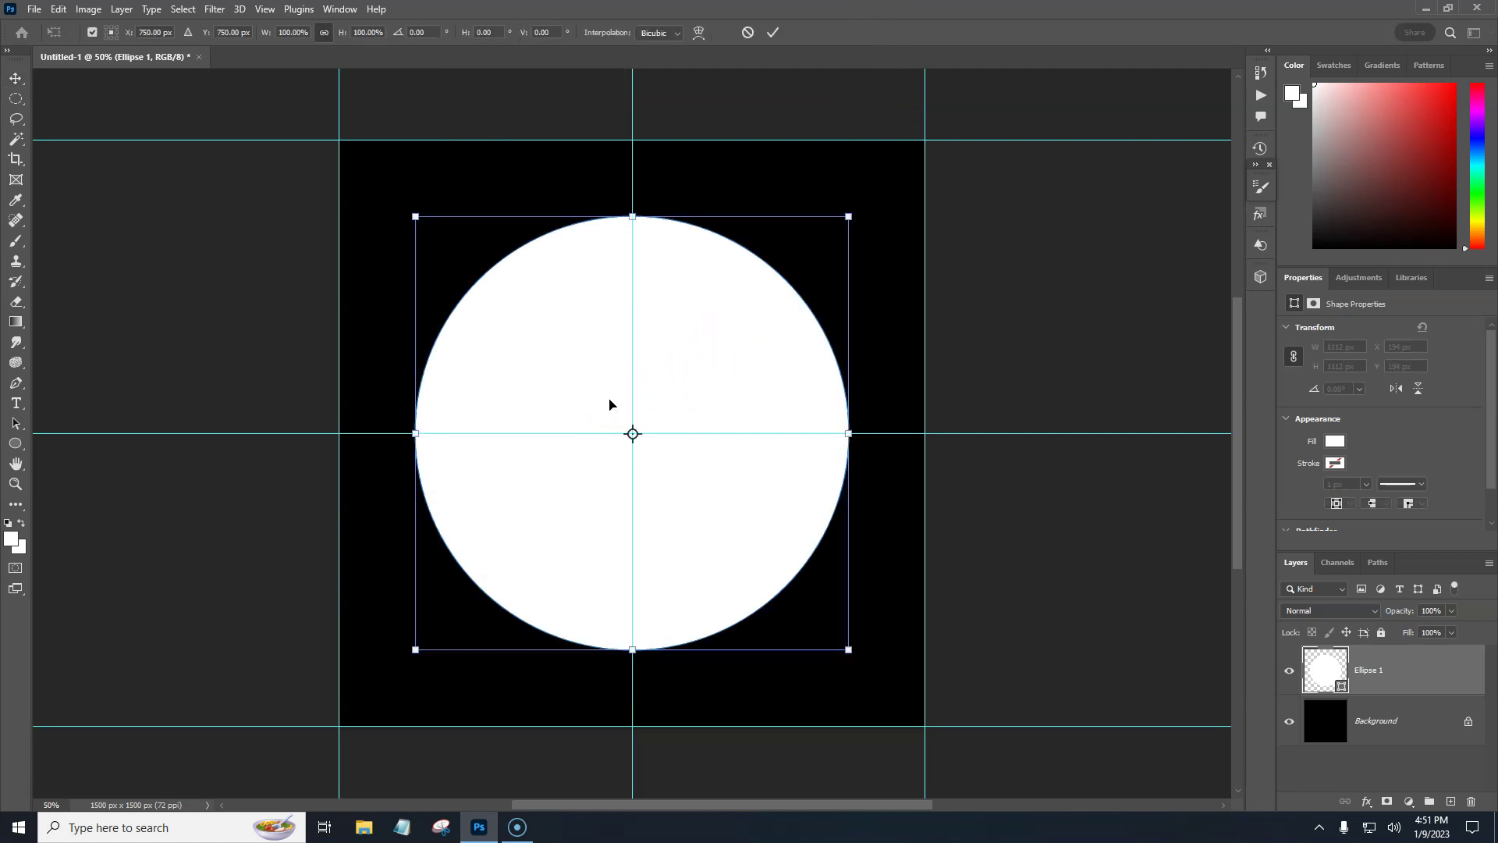
Commit the transform and set the Type tool to centre-aligned NORTHDEN Regular 72 pt.
left_click(15, 404)
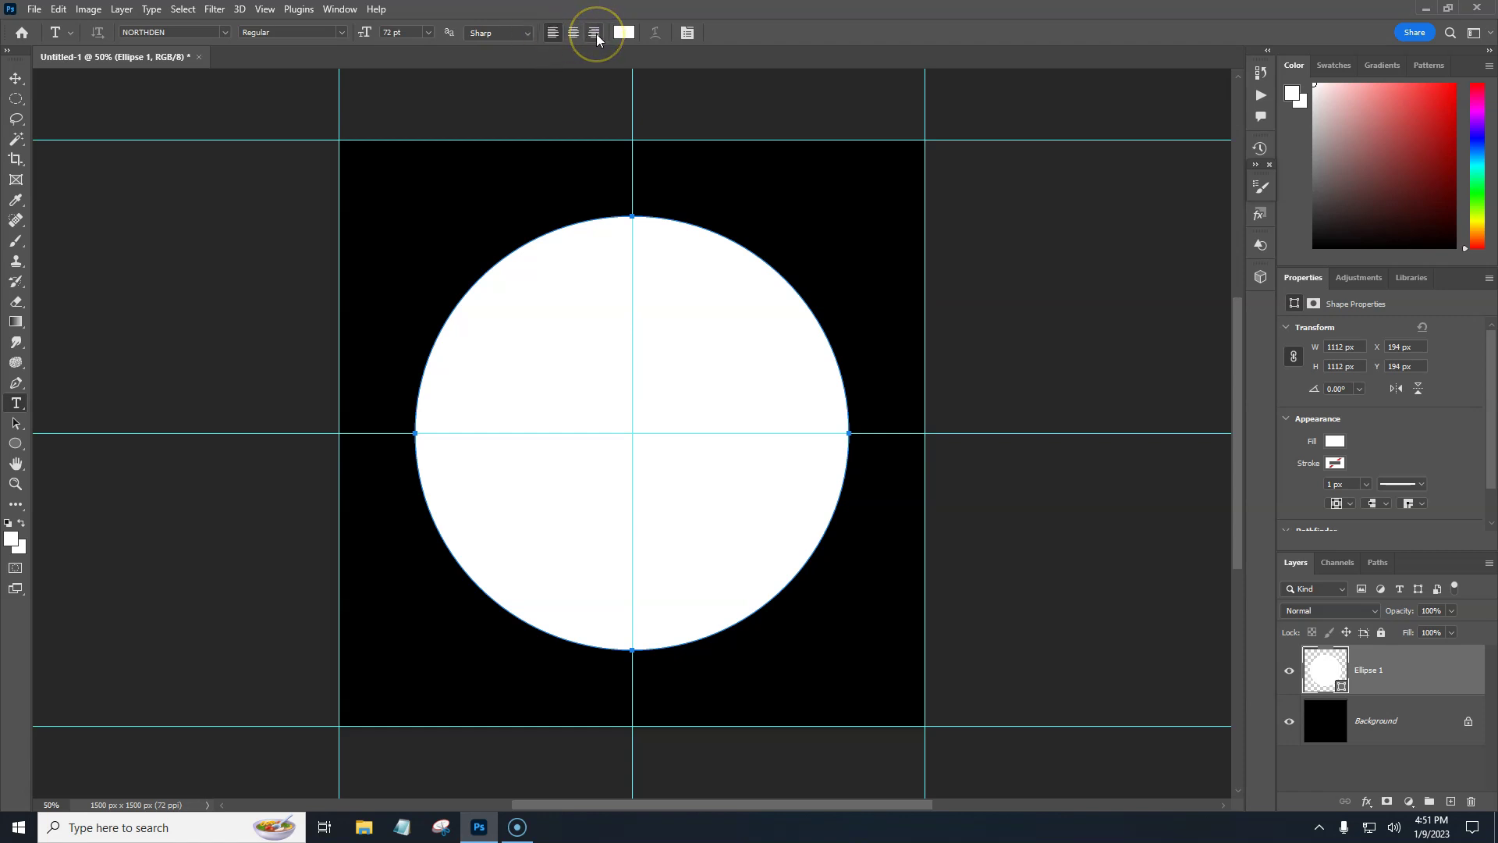
left_click(595, 33)
left_click(553, 33)
left_click(574, 34)
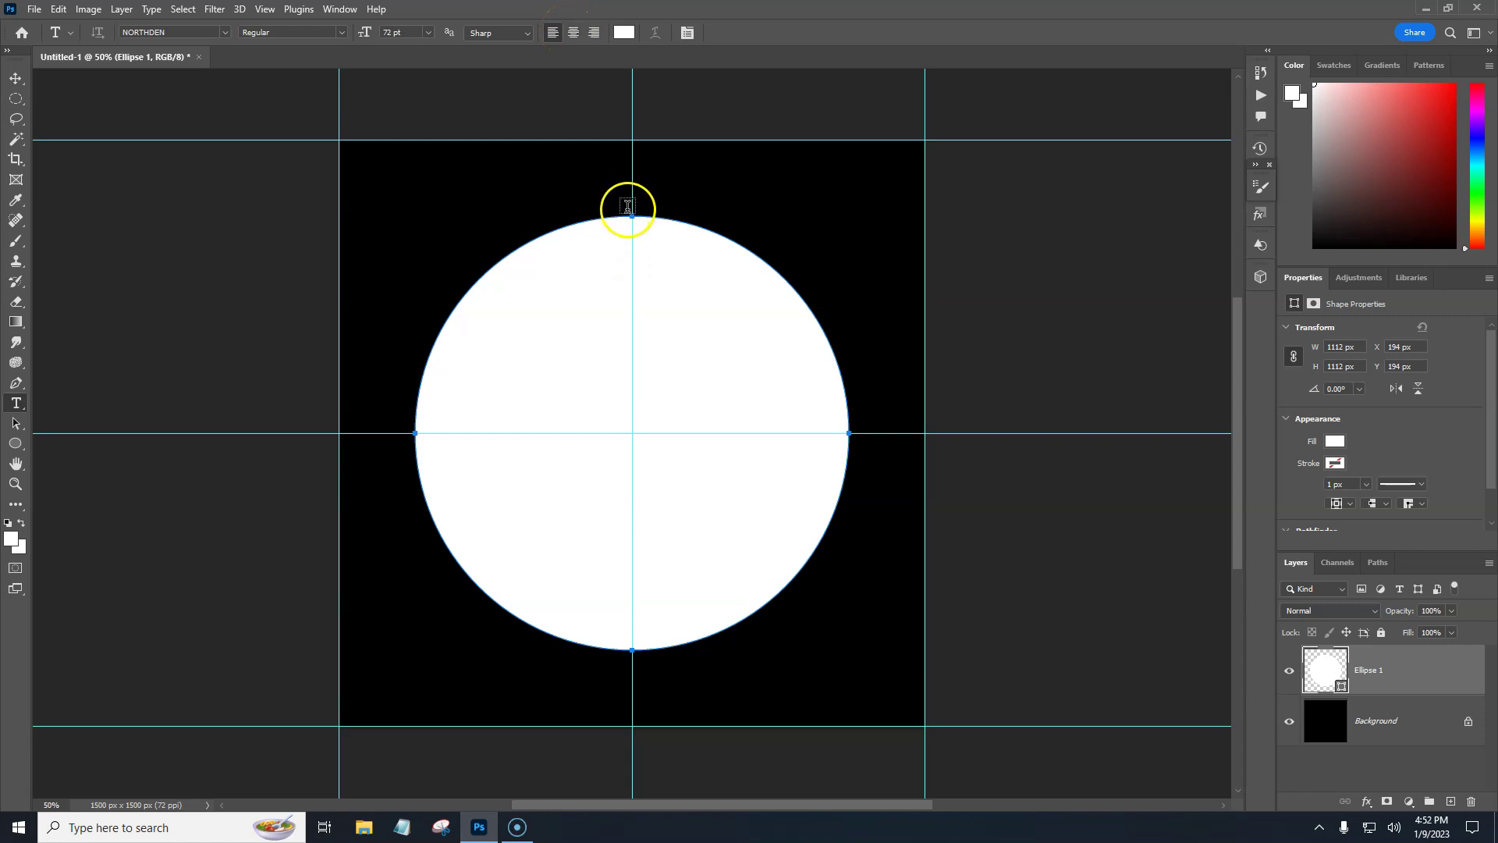
left_click(574, 35)
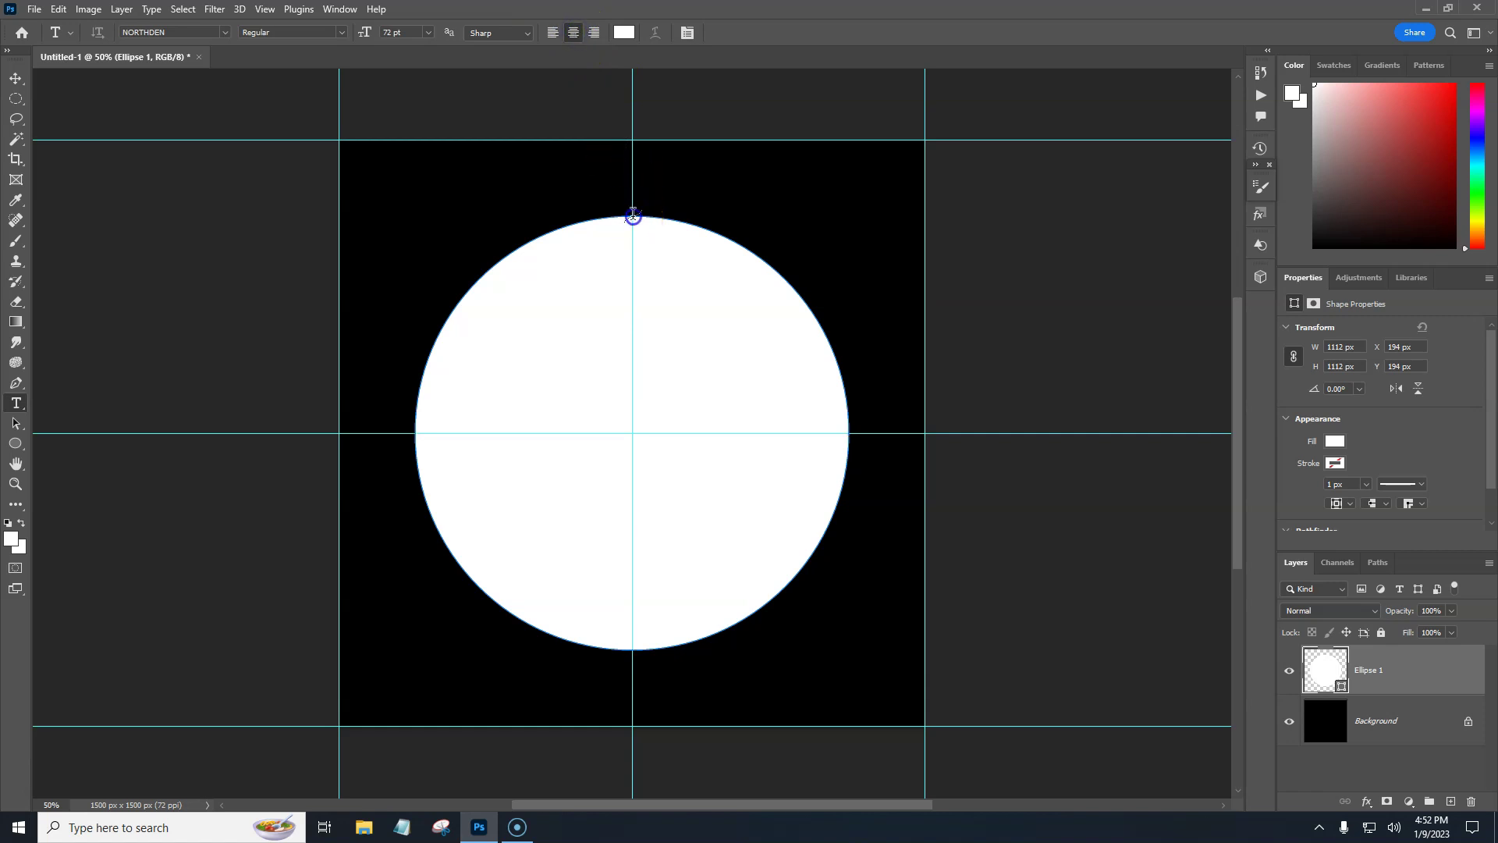
Add Lorem ipsum placeholder text on the circle's path and slide its start point up the circle.
left_click(633, 216)
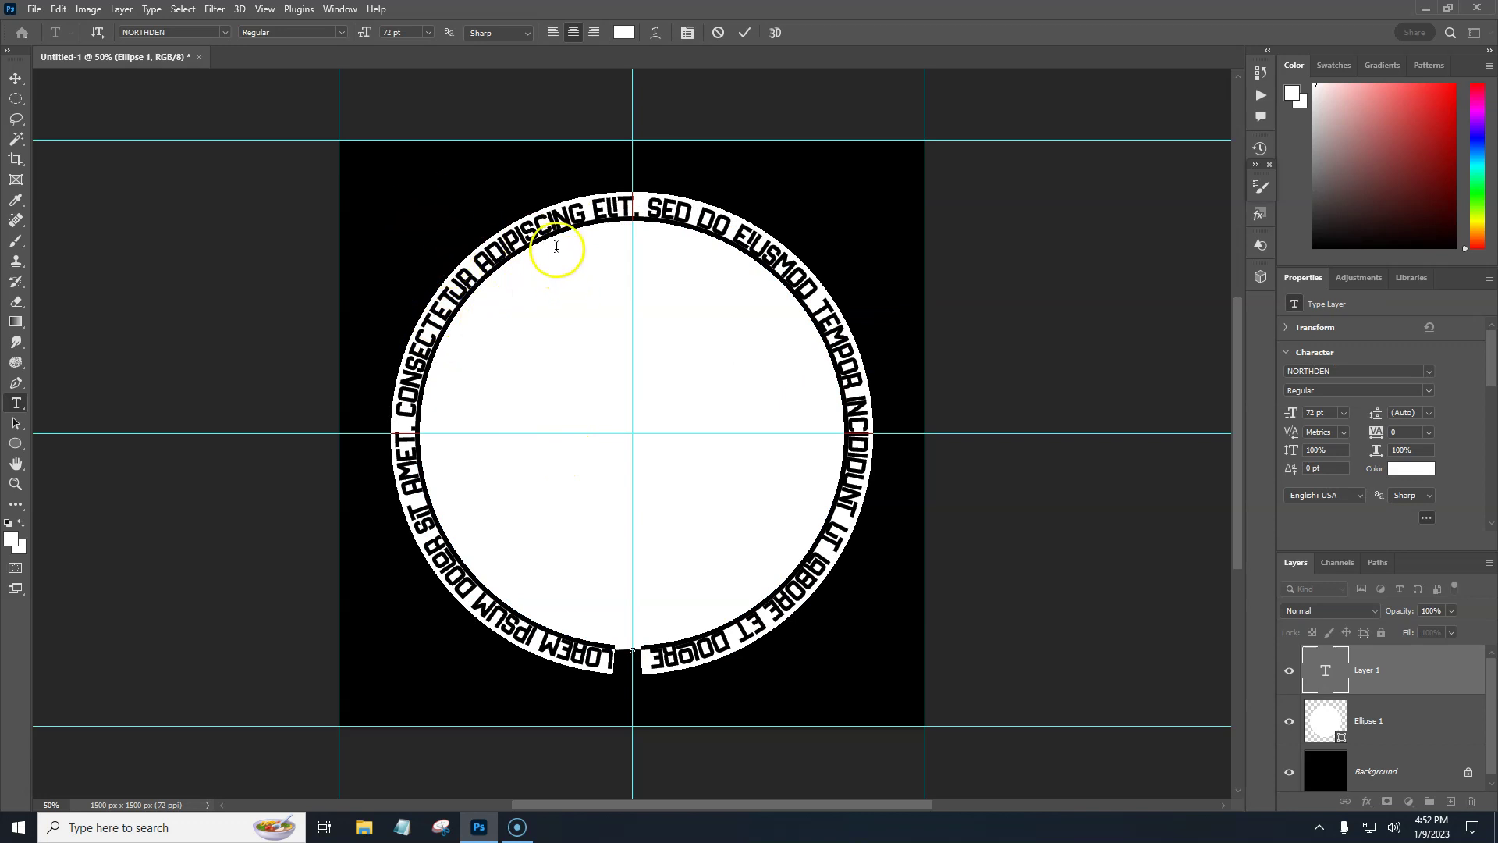
left_click(784, 262)
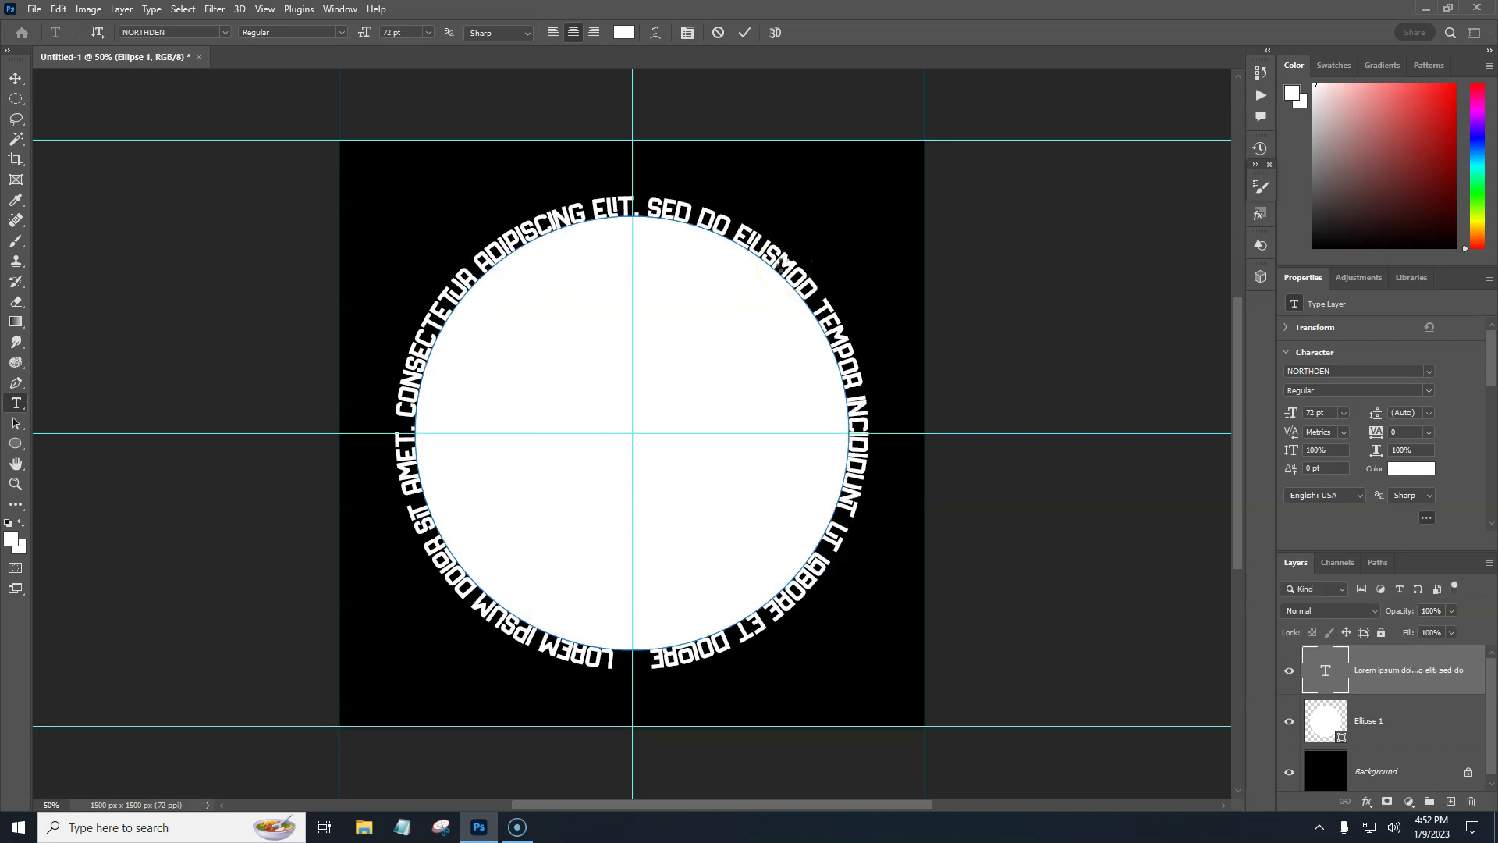
key("ctrl+z")
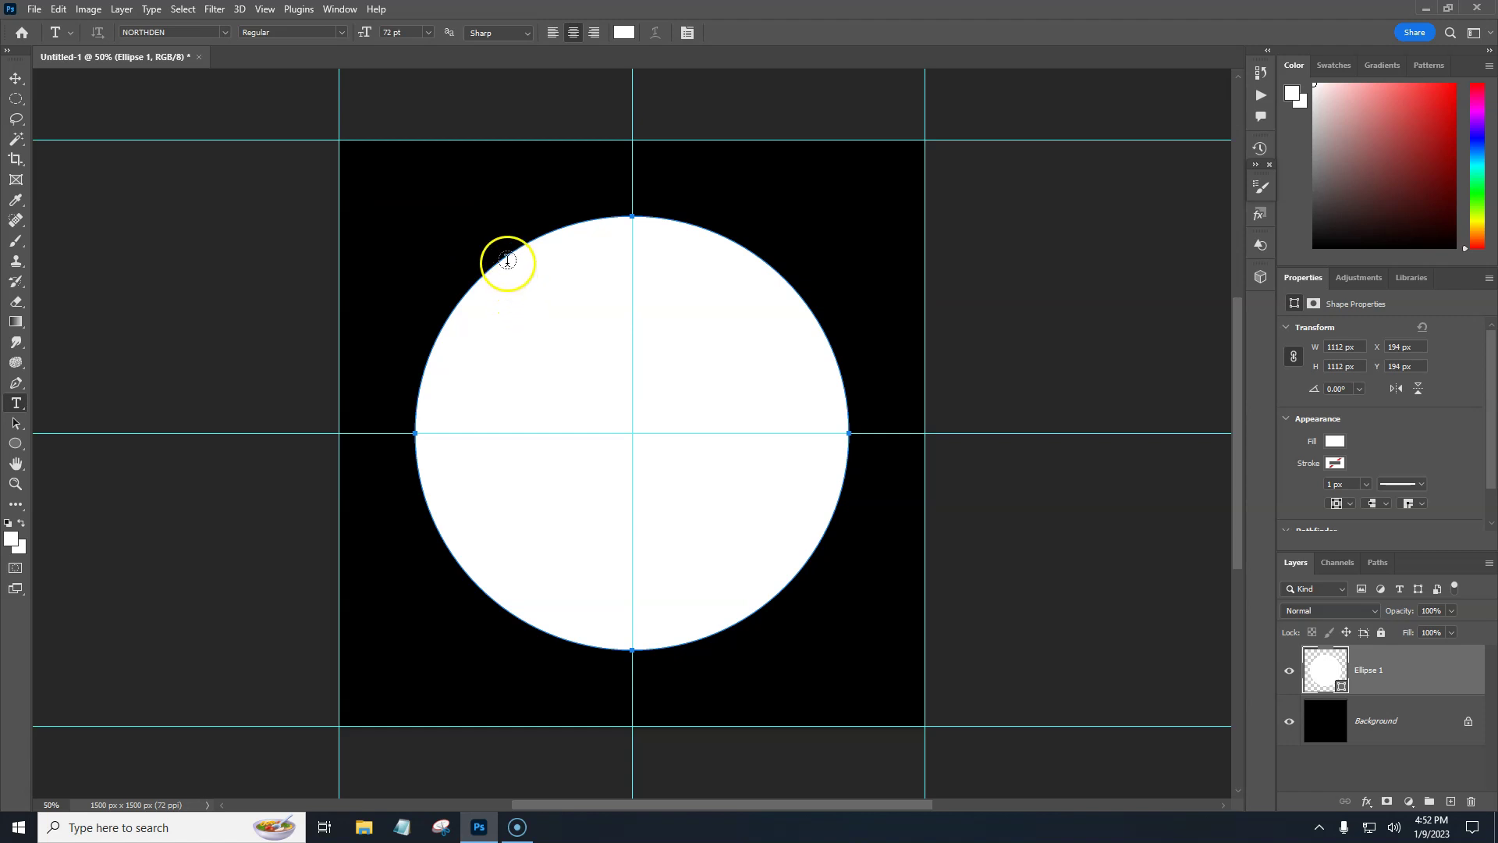
left_click(472, 288)
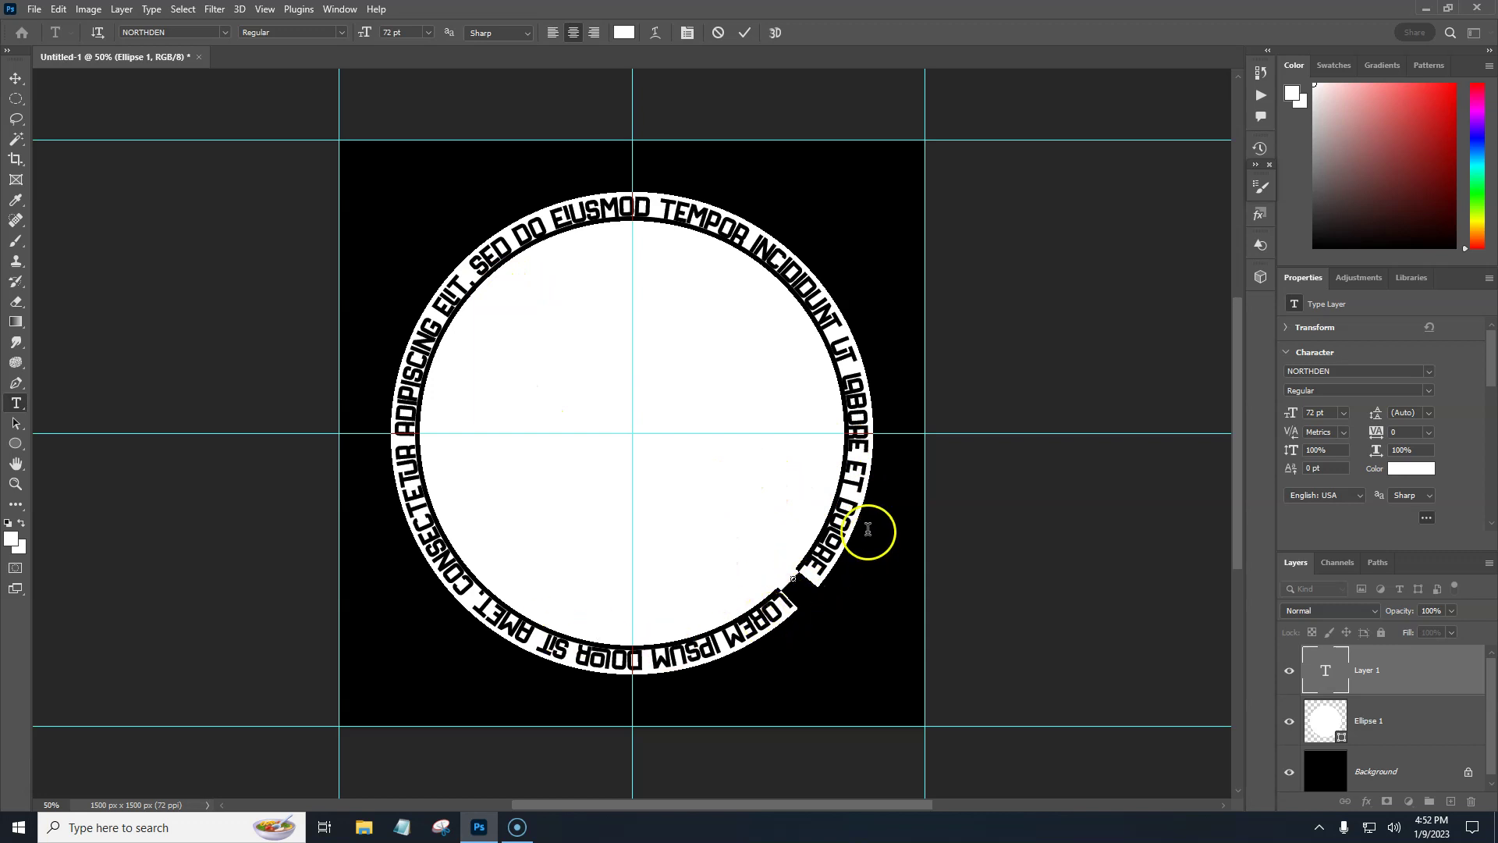
left_click(887, 546)
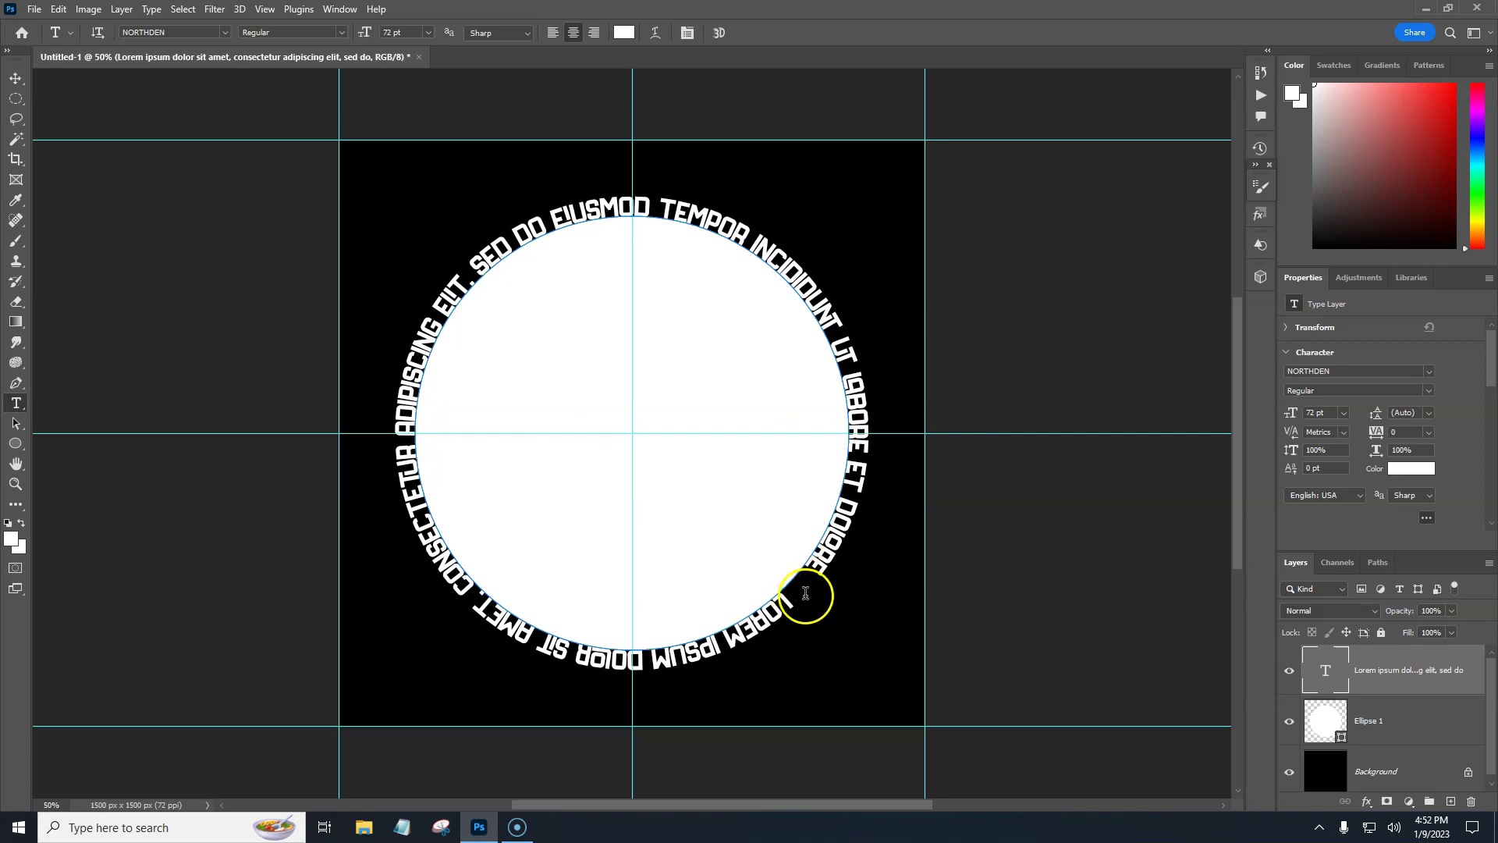
left_click_drag(805, 593, 849, 551)
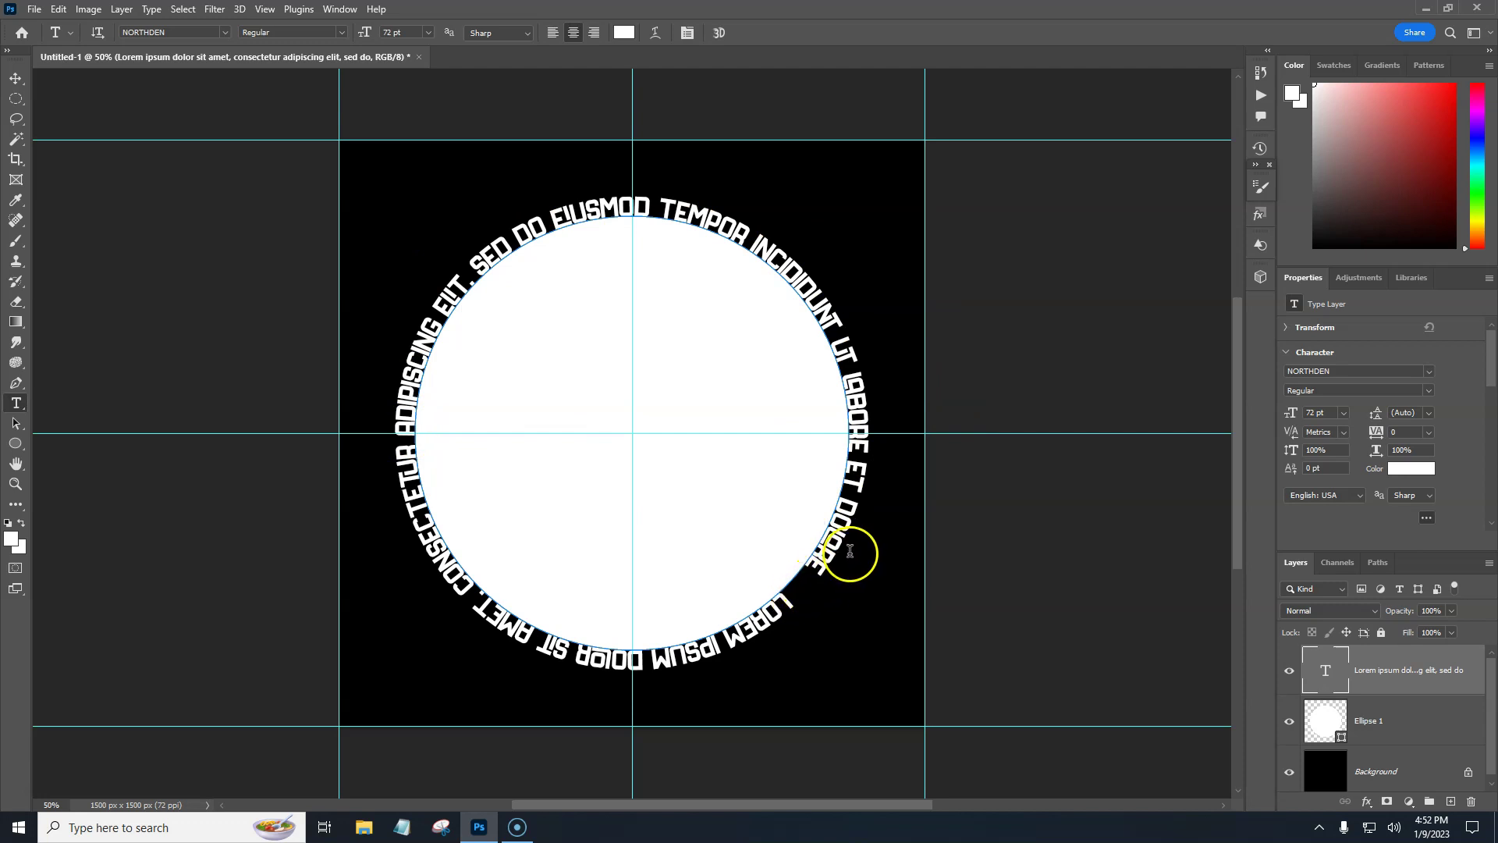
Slide the path text's start marker so LOREM begins at the circle's left.
left_click(15, 426)
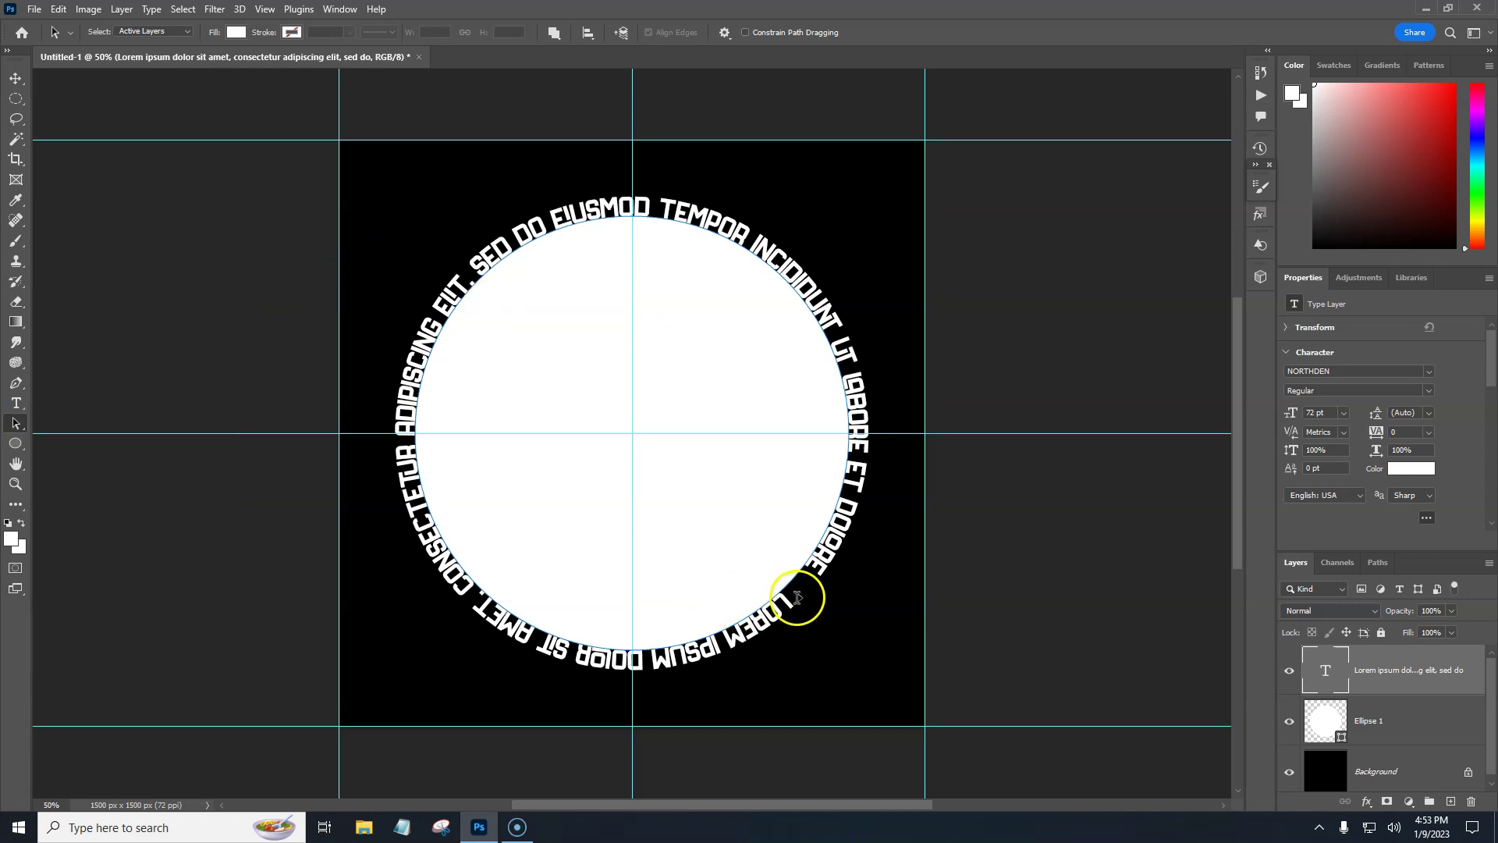
left_click_drag(798, 601, 789, 613)
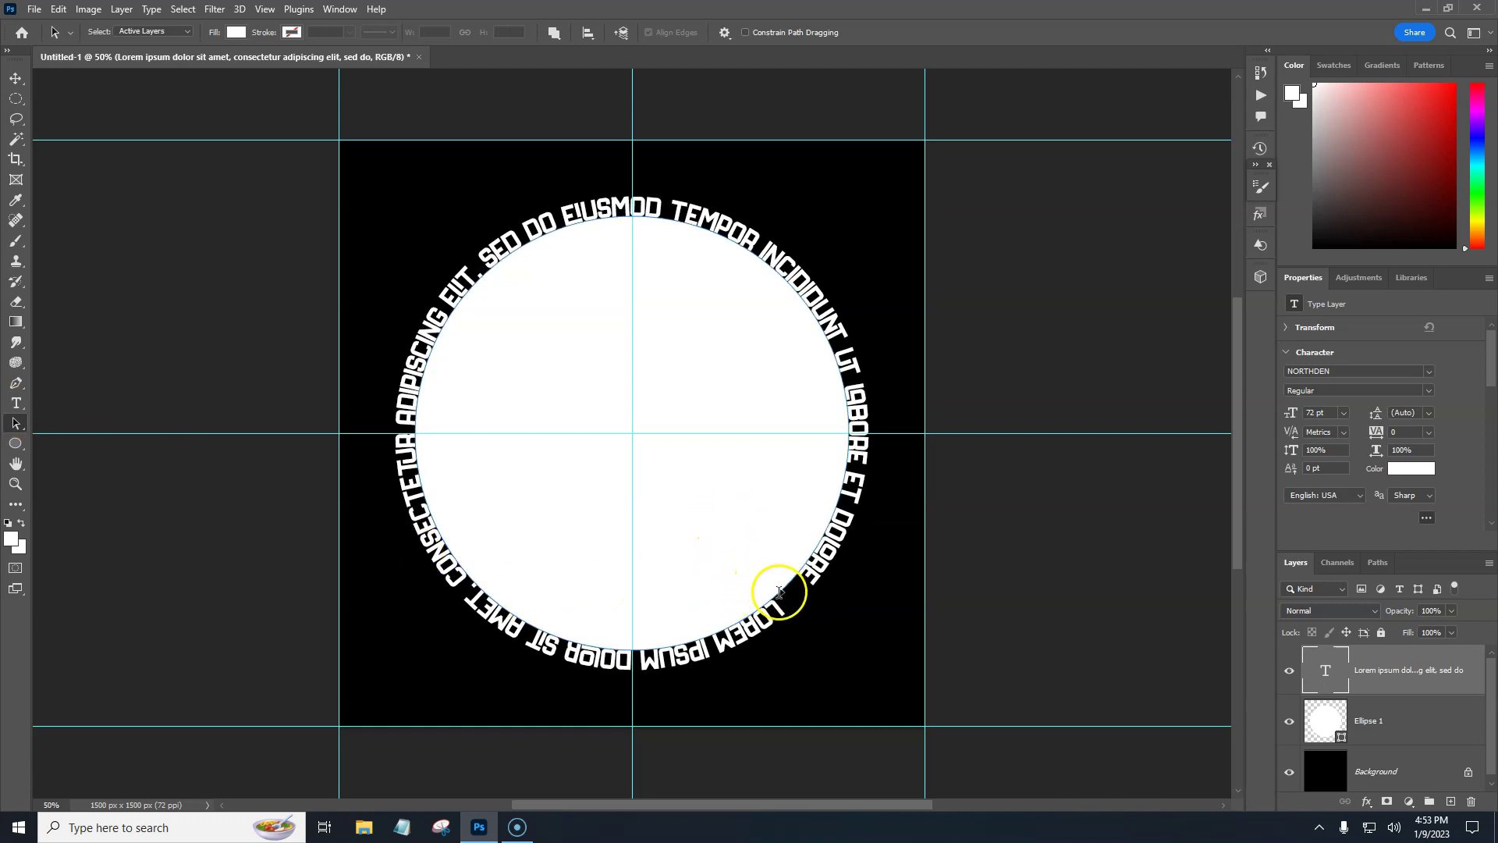
mouse_move(783, 602)
left_mouse_down()
mouse_move(804, 586)
mouse_move(780, 606)
left_mouse_up()
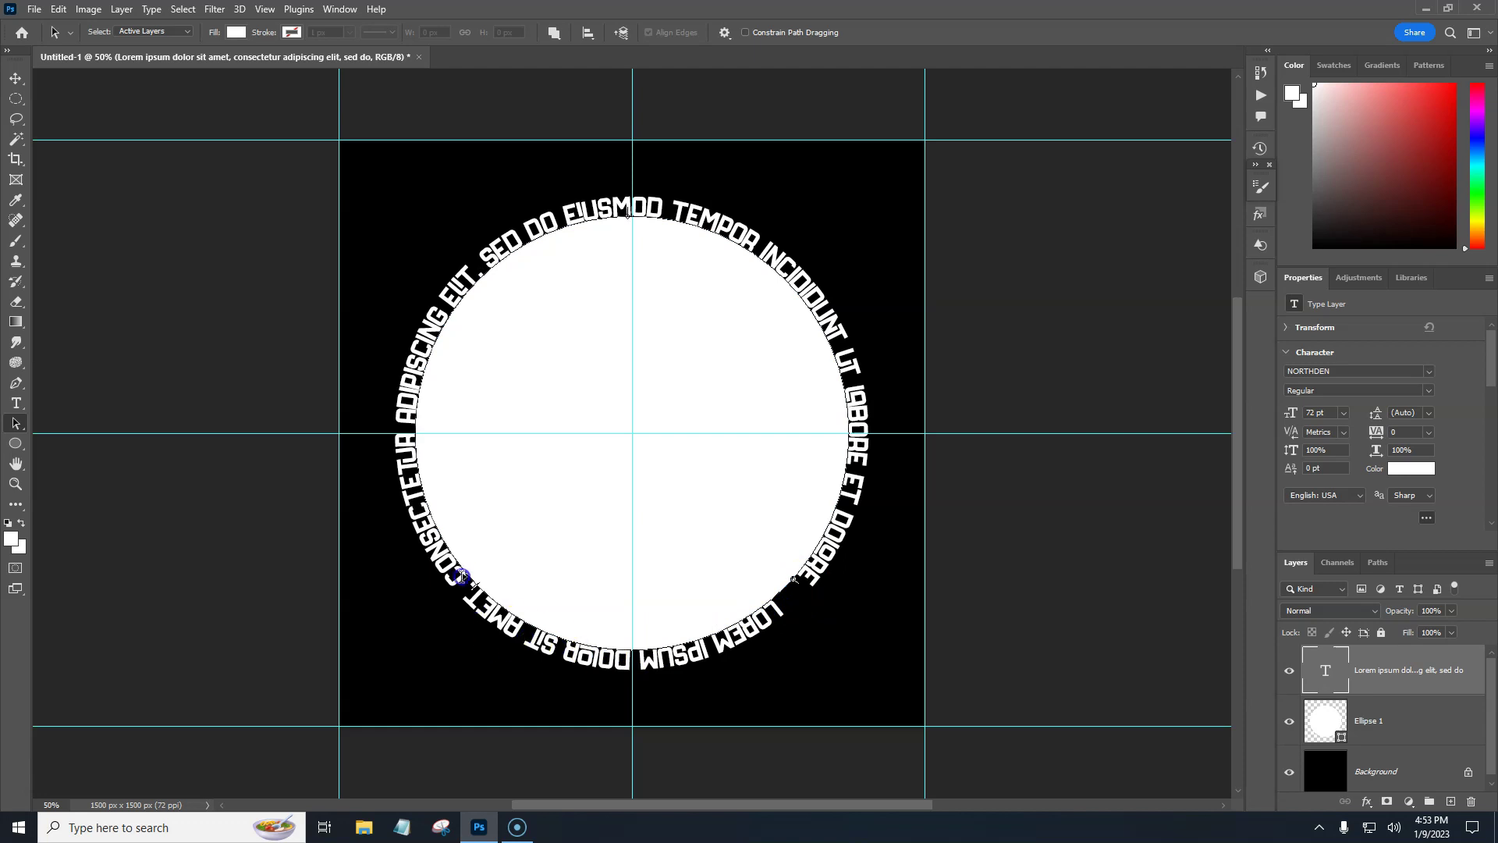
left_click_drag(406, 471, 386, 433)
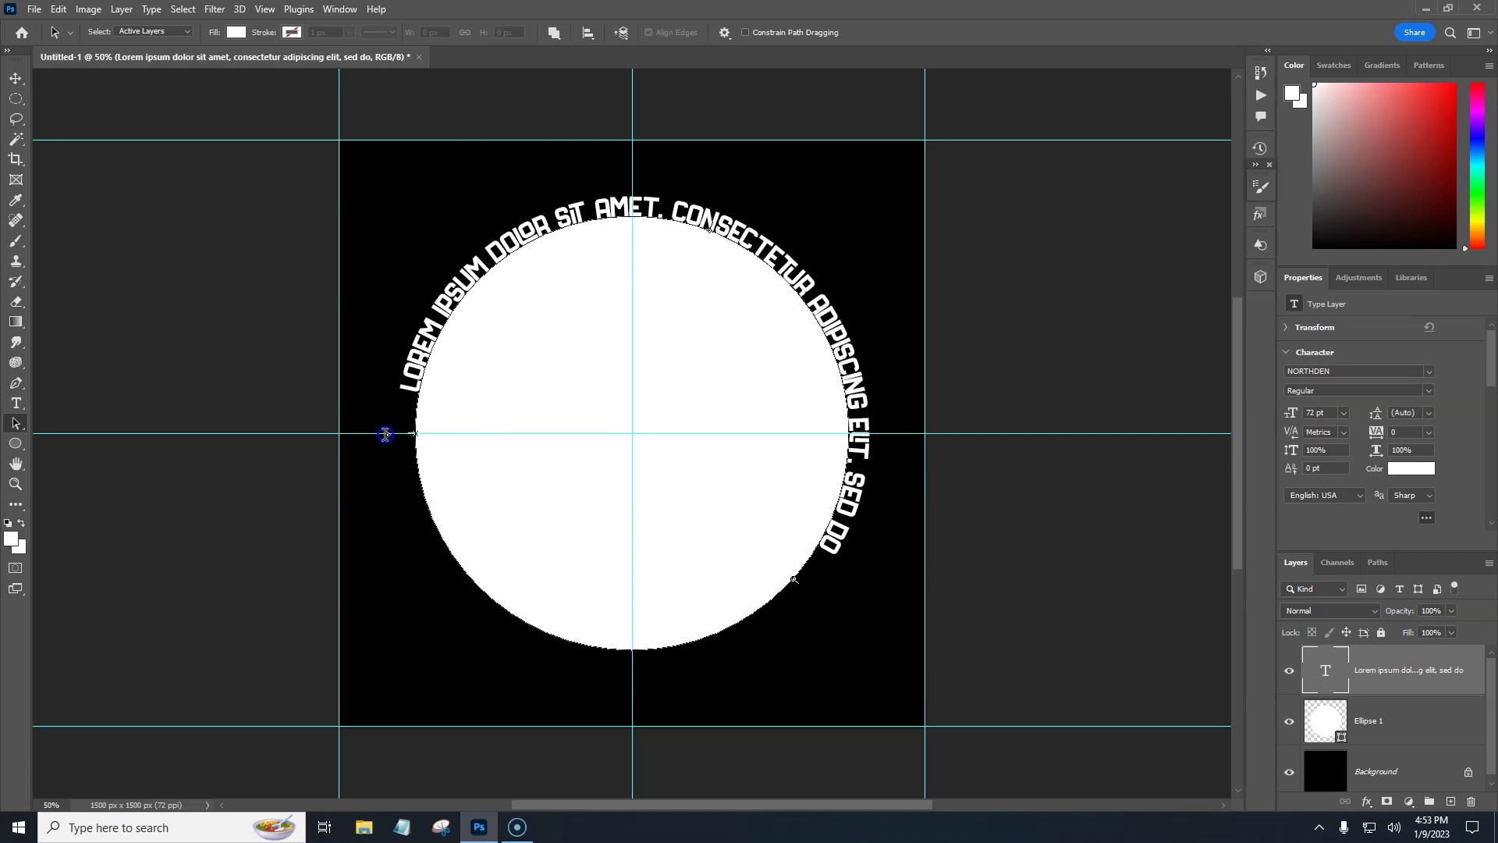
left_click(384, 436)
Drag the path text's end marker so the arc stops after ELIT.
left_click_drag(803, 537, 828, 555)
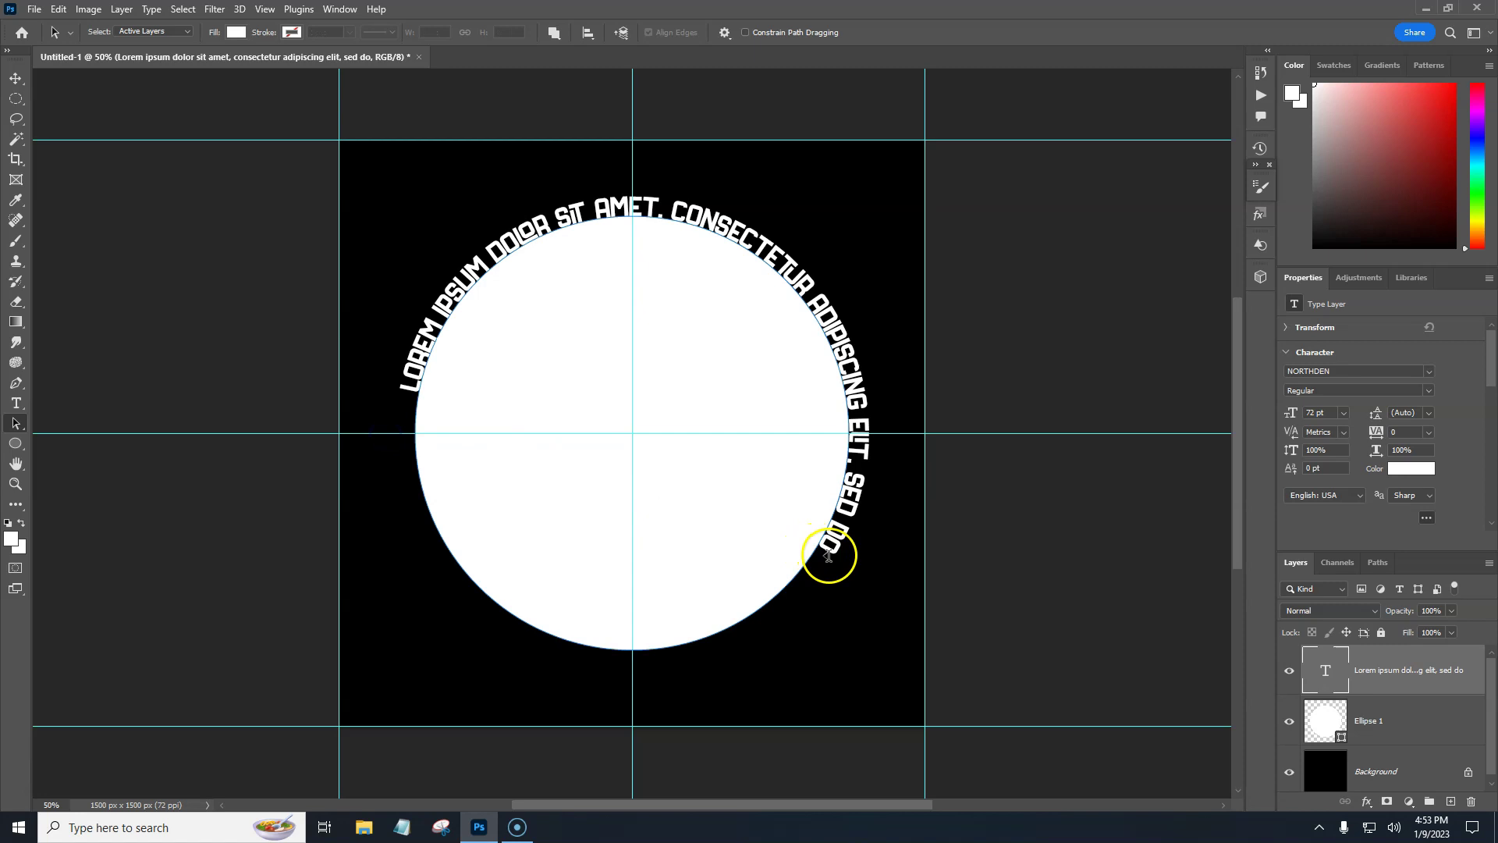
left_click_drag(828, 555, 833, 538)
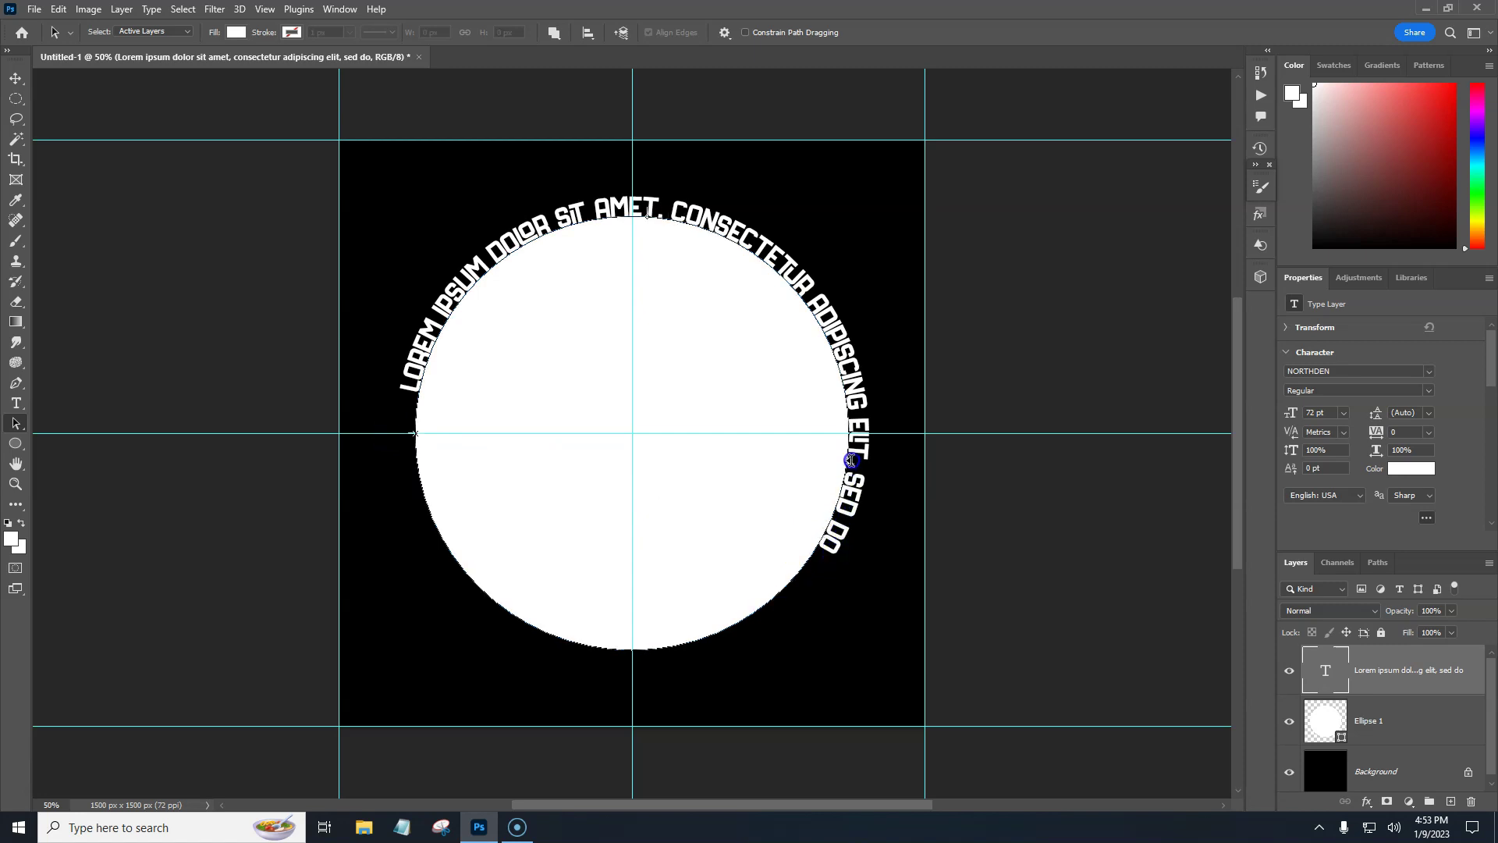
left_click_drag(852, 456, 852, 440)
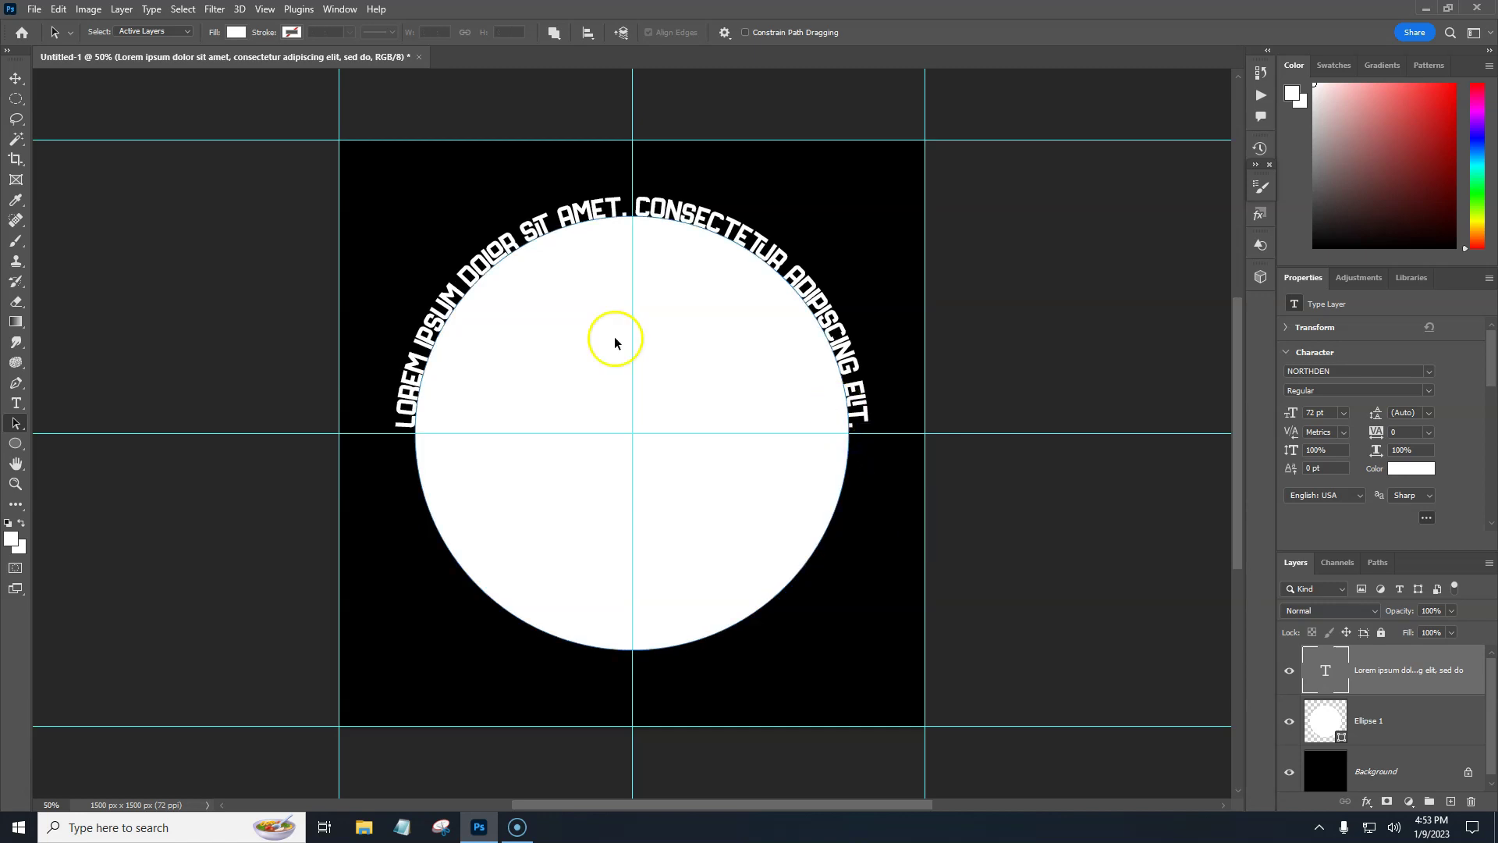
left_click(869, 520)
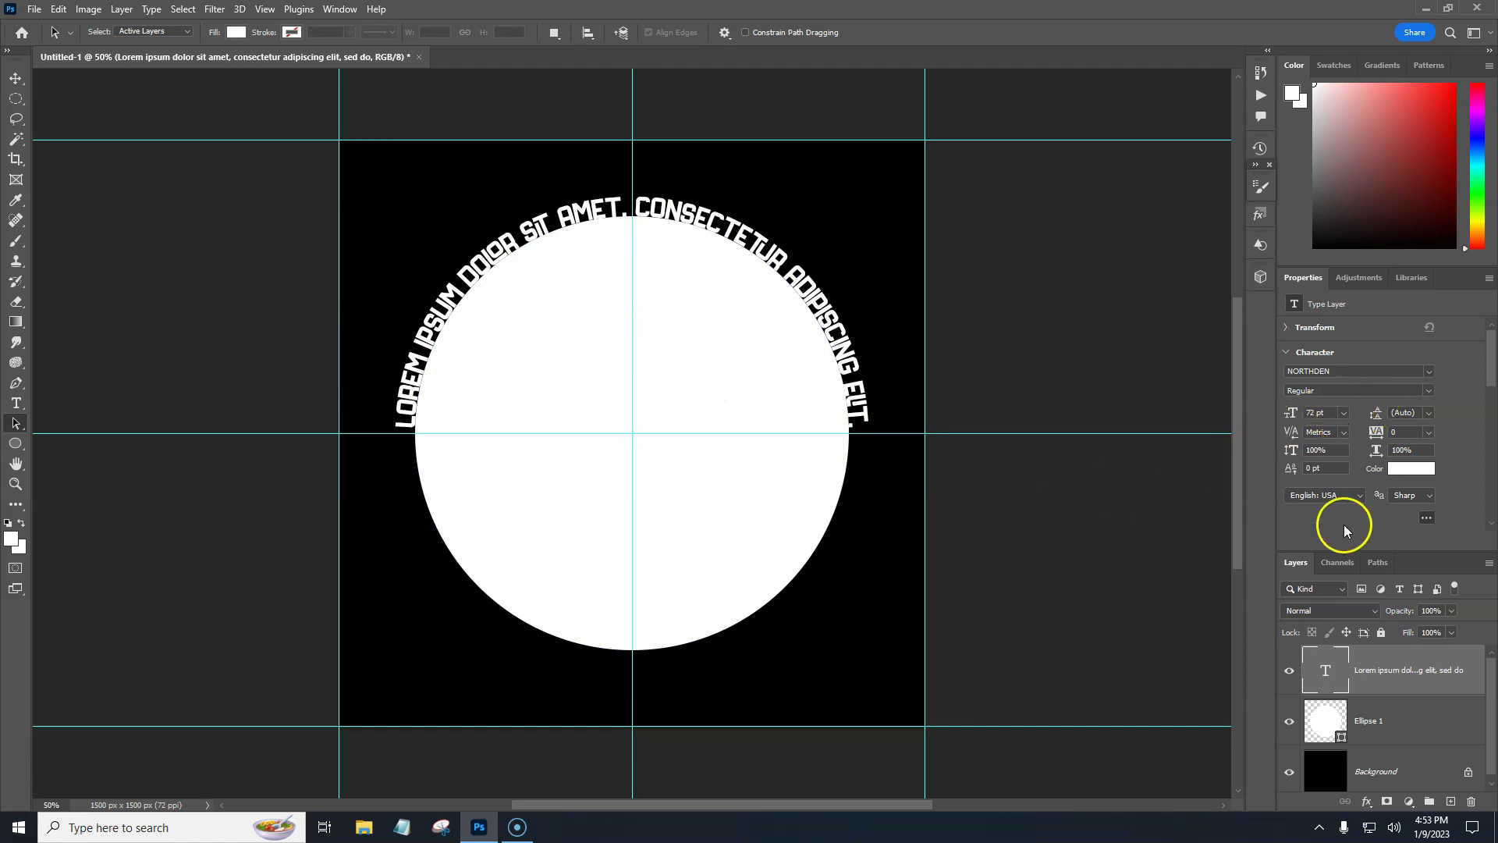
Replace the arc text with 'PHOTODABBLER TUTORIALS' and enlarge it to 110 pt.
left_click(1328, 671)
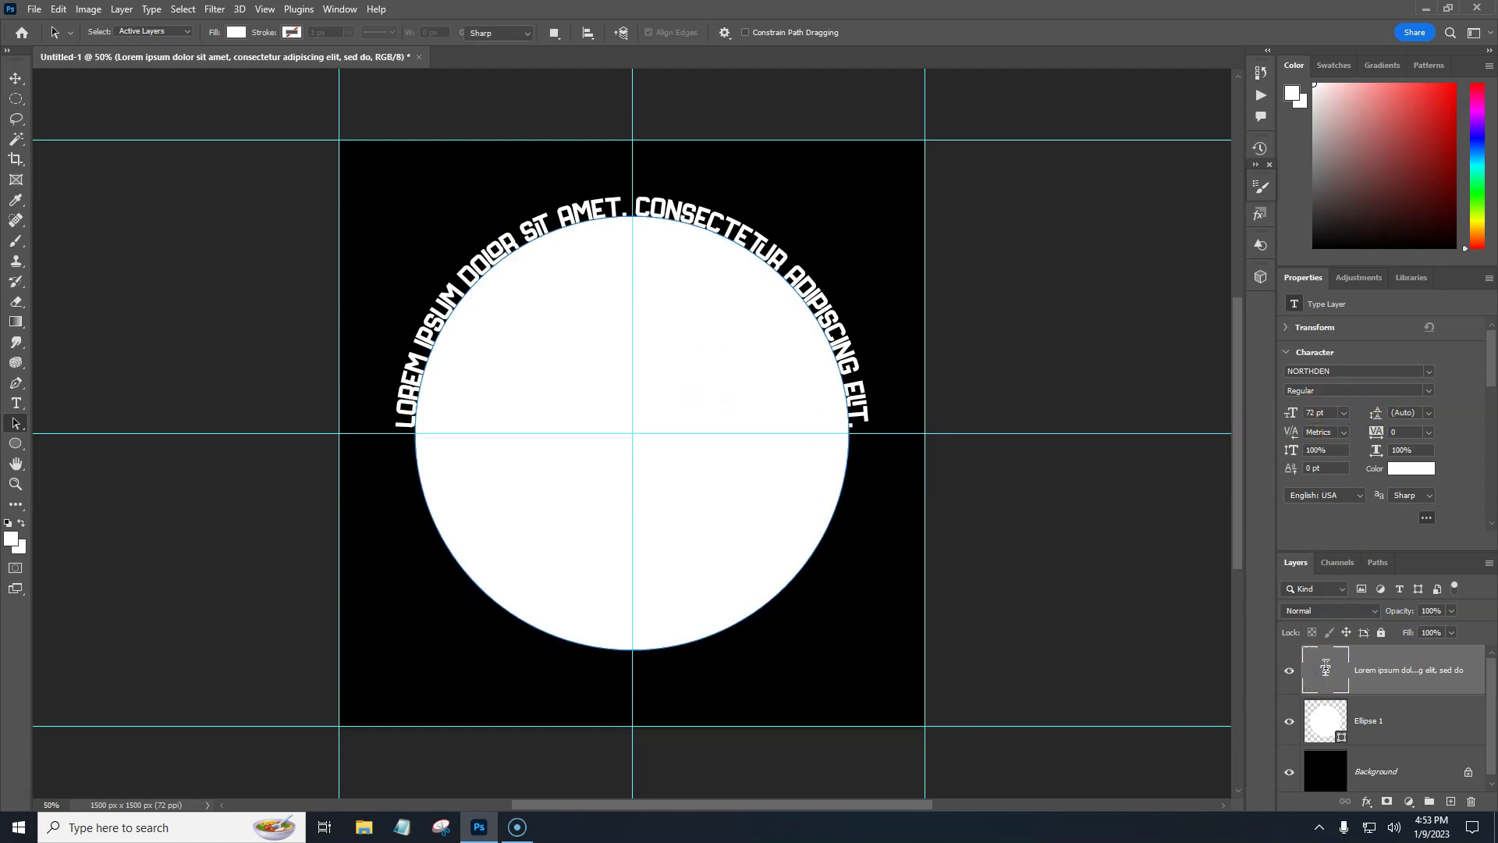
double_click(1327, 671)
key("BackSpace")
type("PHOTODABBLER")
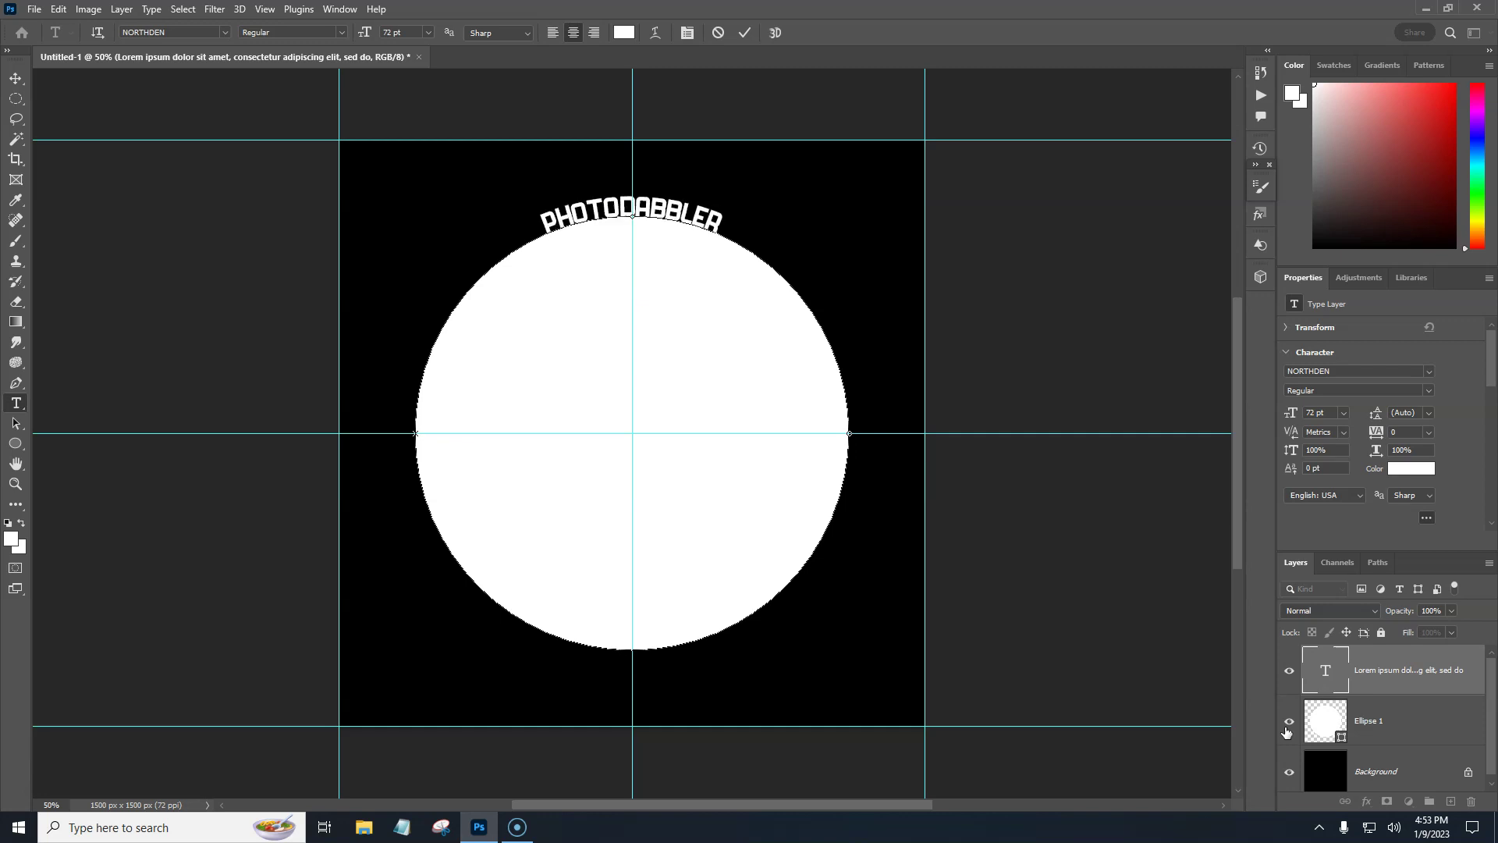
type(" TUTORIALS")
key("ctrl+Return")
key("a")
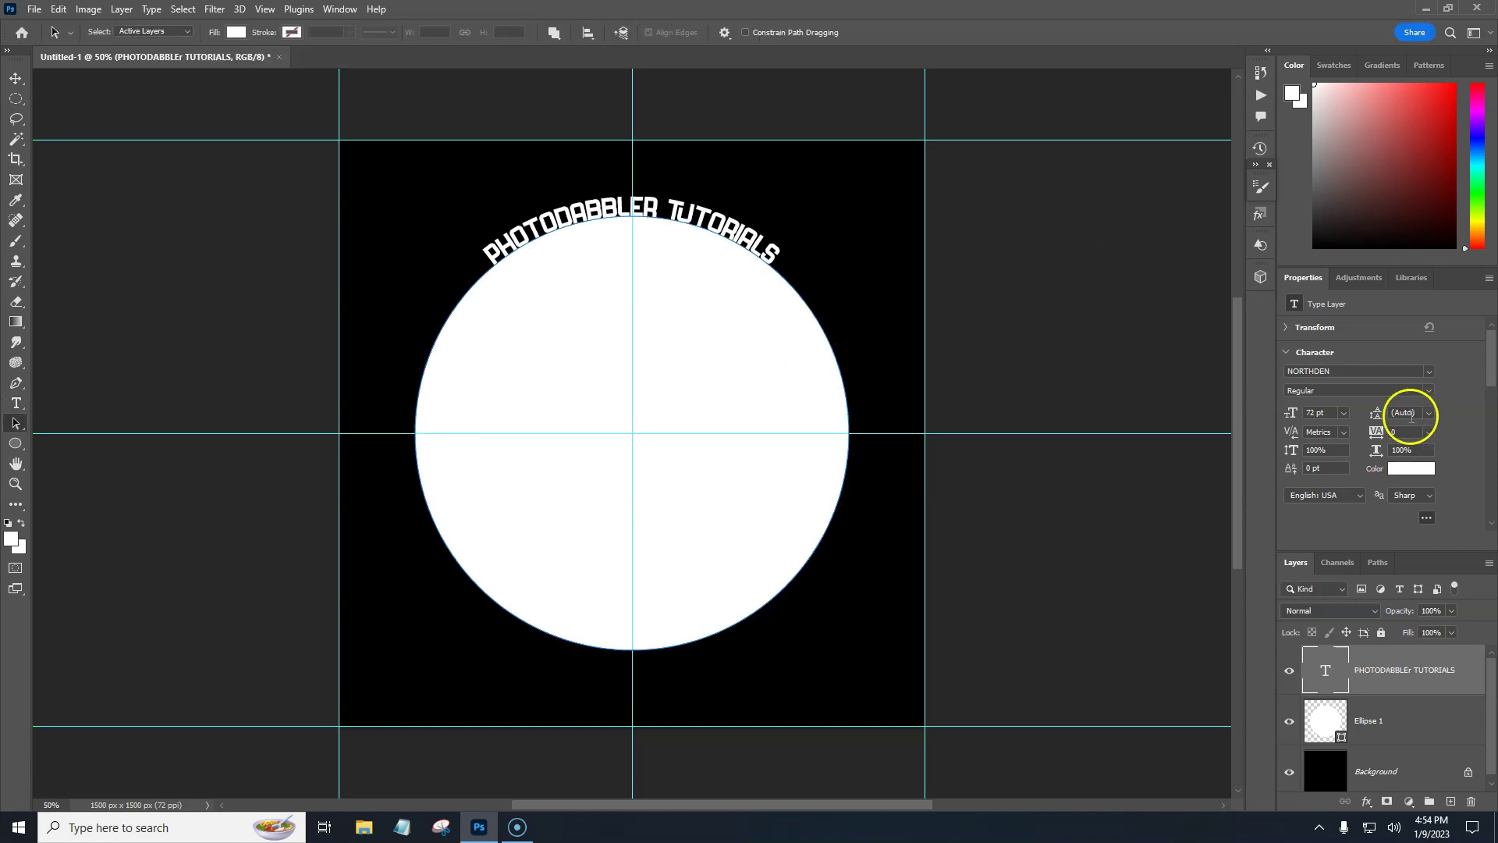
left_click_drag(1294, 415, 1323, 414)
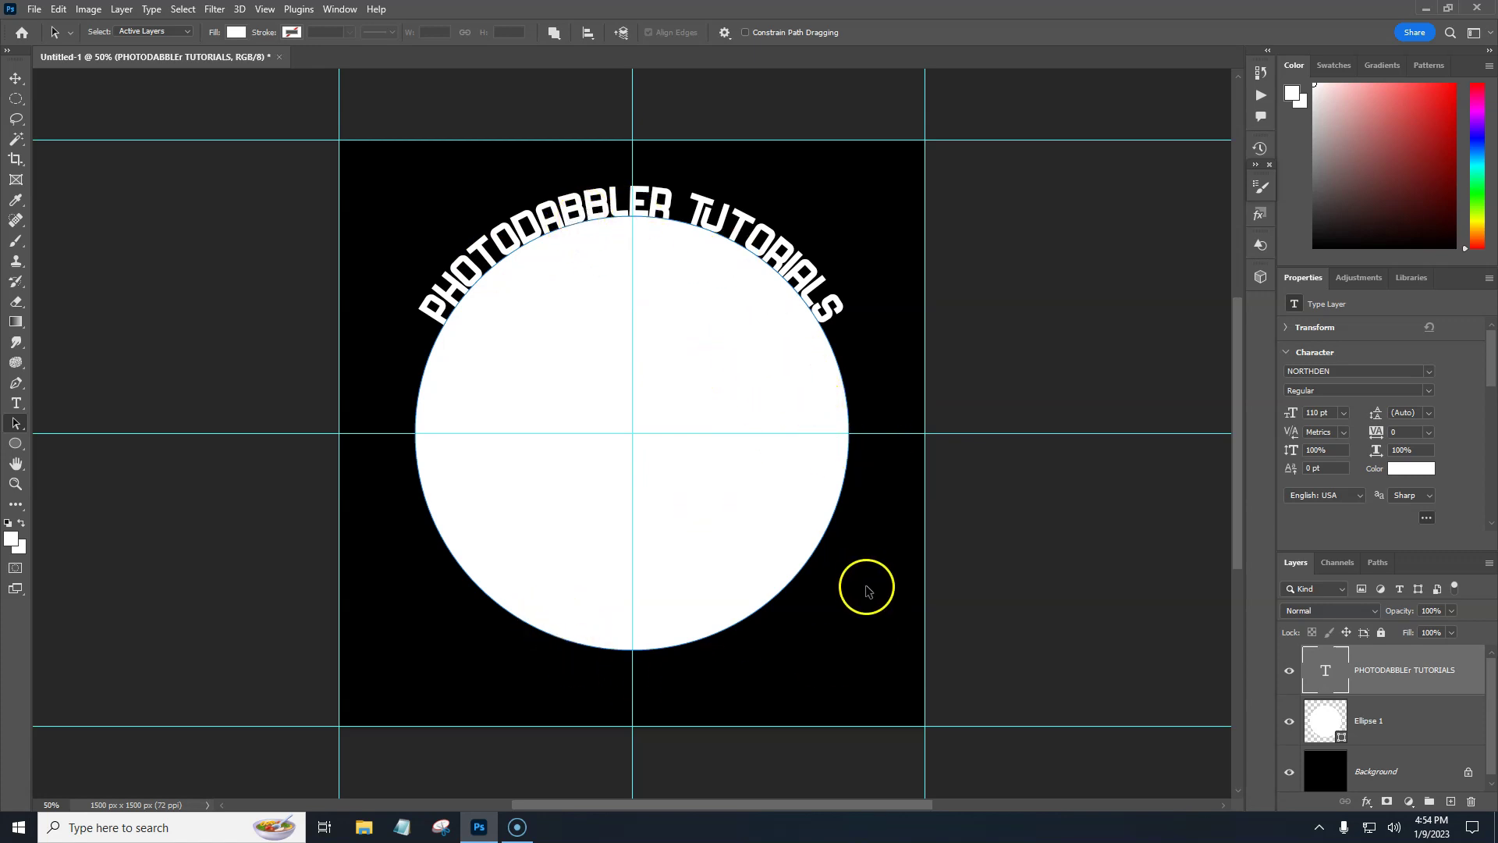
Duplicate the PHOTODABBLER TUTORIALS layer and flip the copy's text to the circle's bottom, just inside.
left_click(1471, 682)
key("ctrl+j")
left_click(1404, 676)
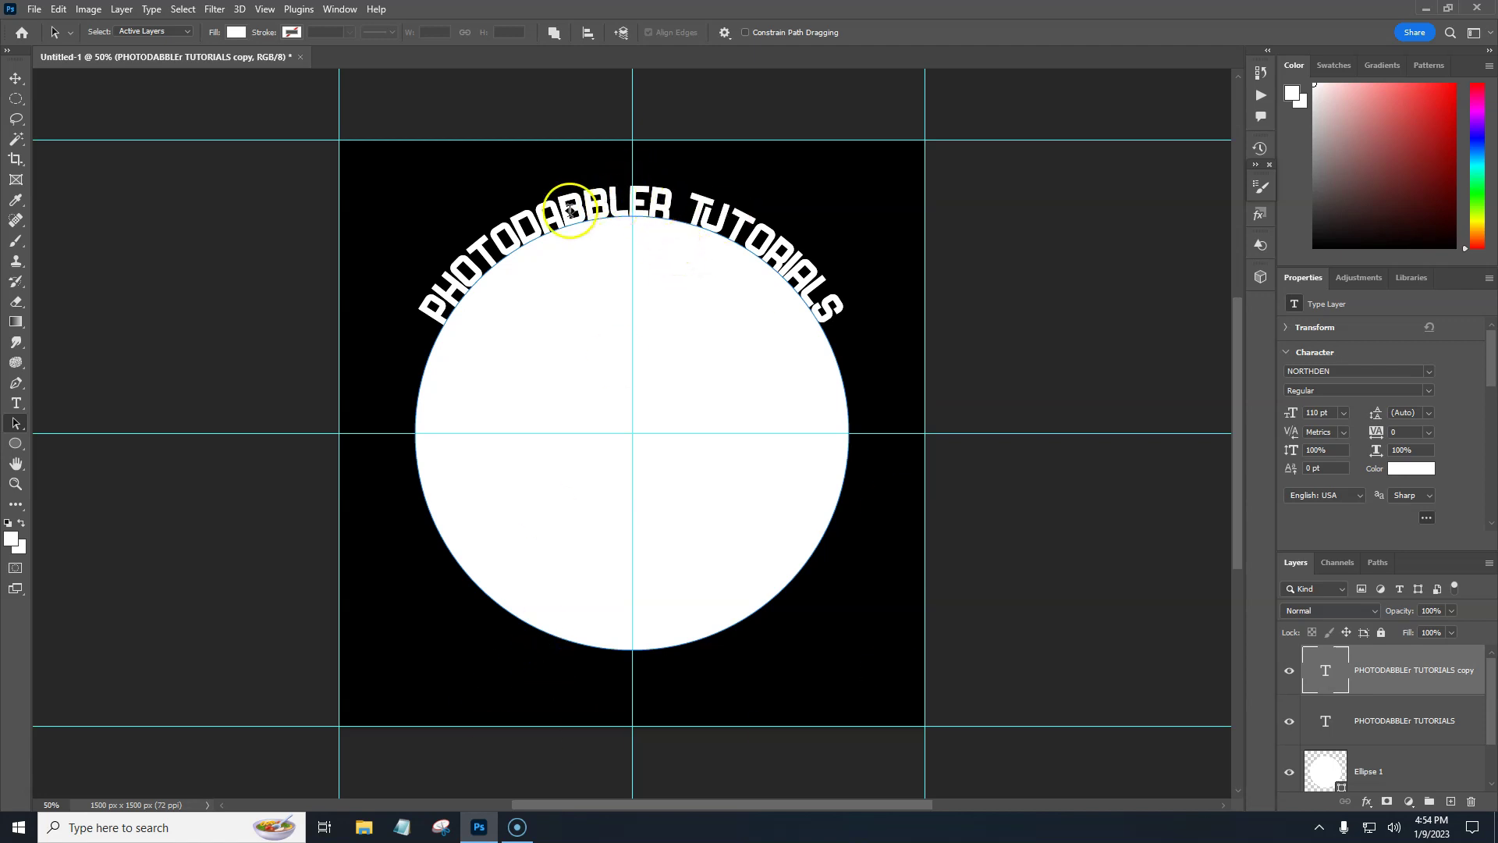
left_click(610, 210)
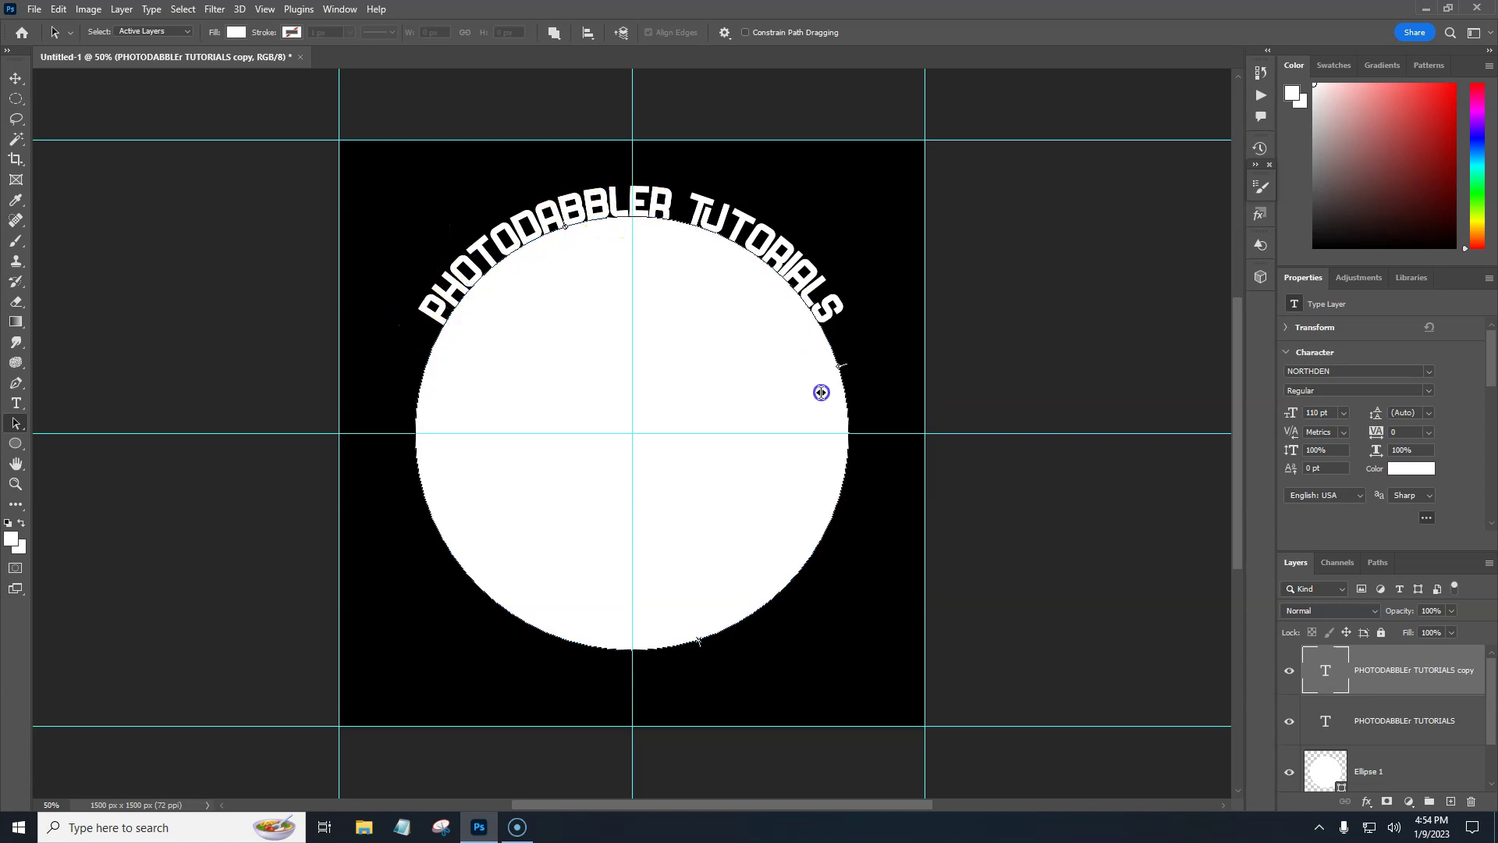
left_click_drag(821, 392, 824, 422)
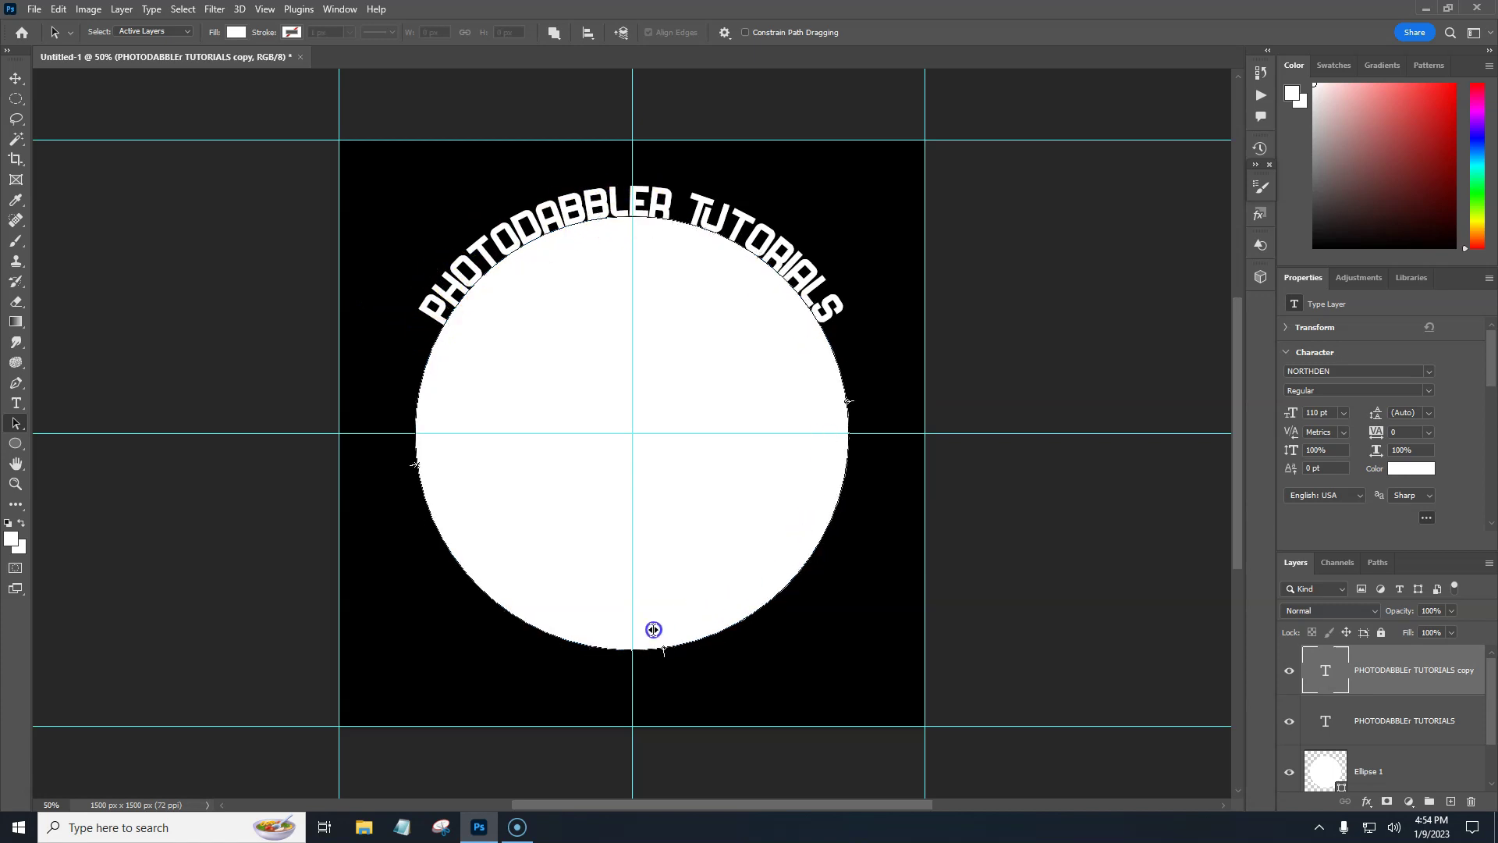
left_click_drag(652, 630, 623, 692)
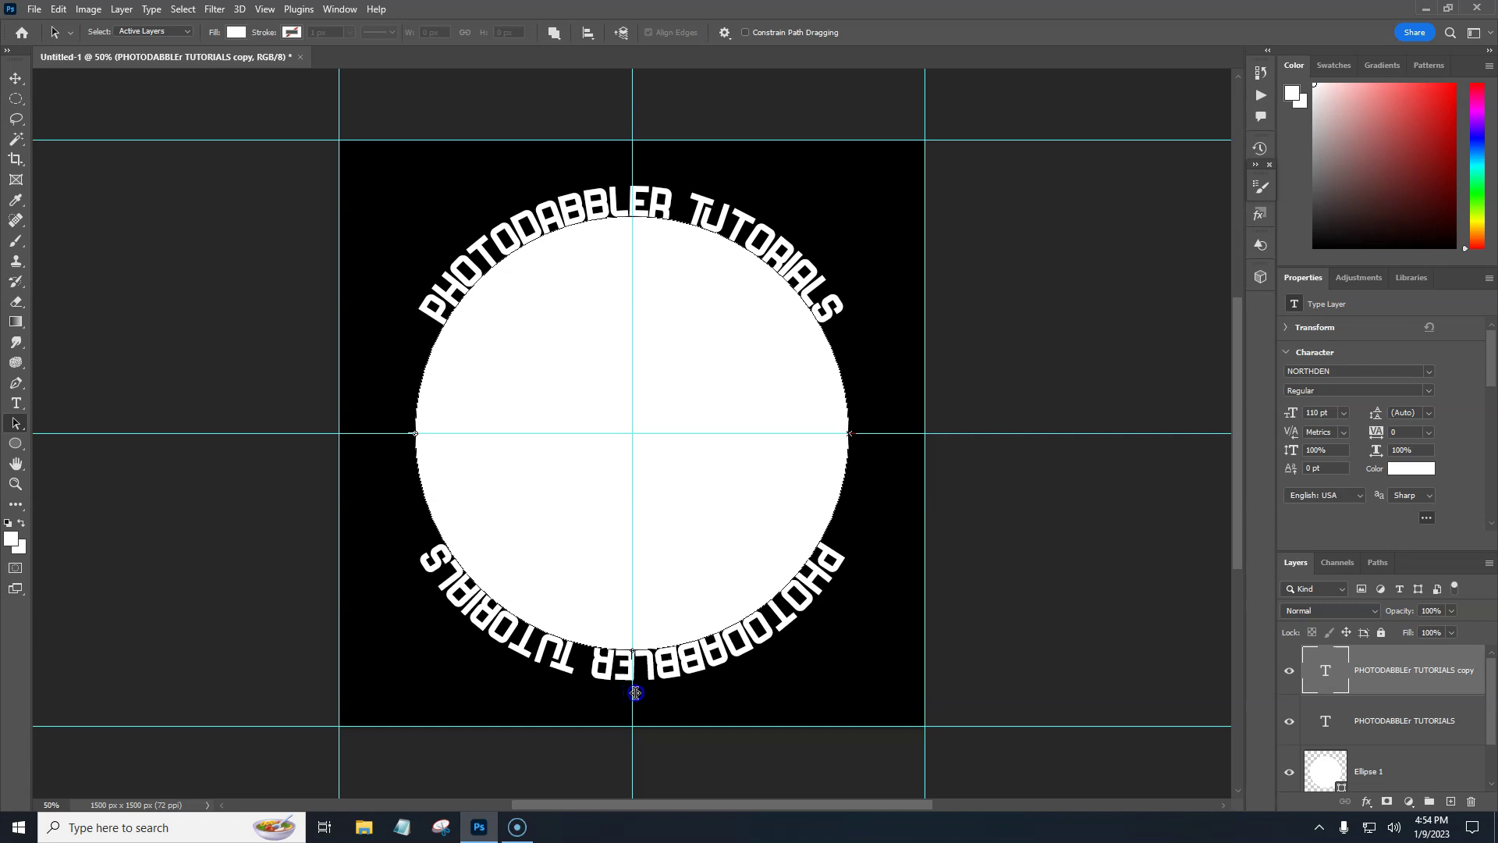
left_click_drag(635, 692, 630, 695)
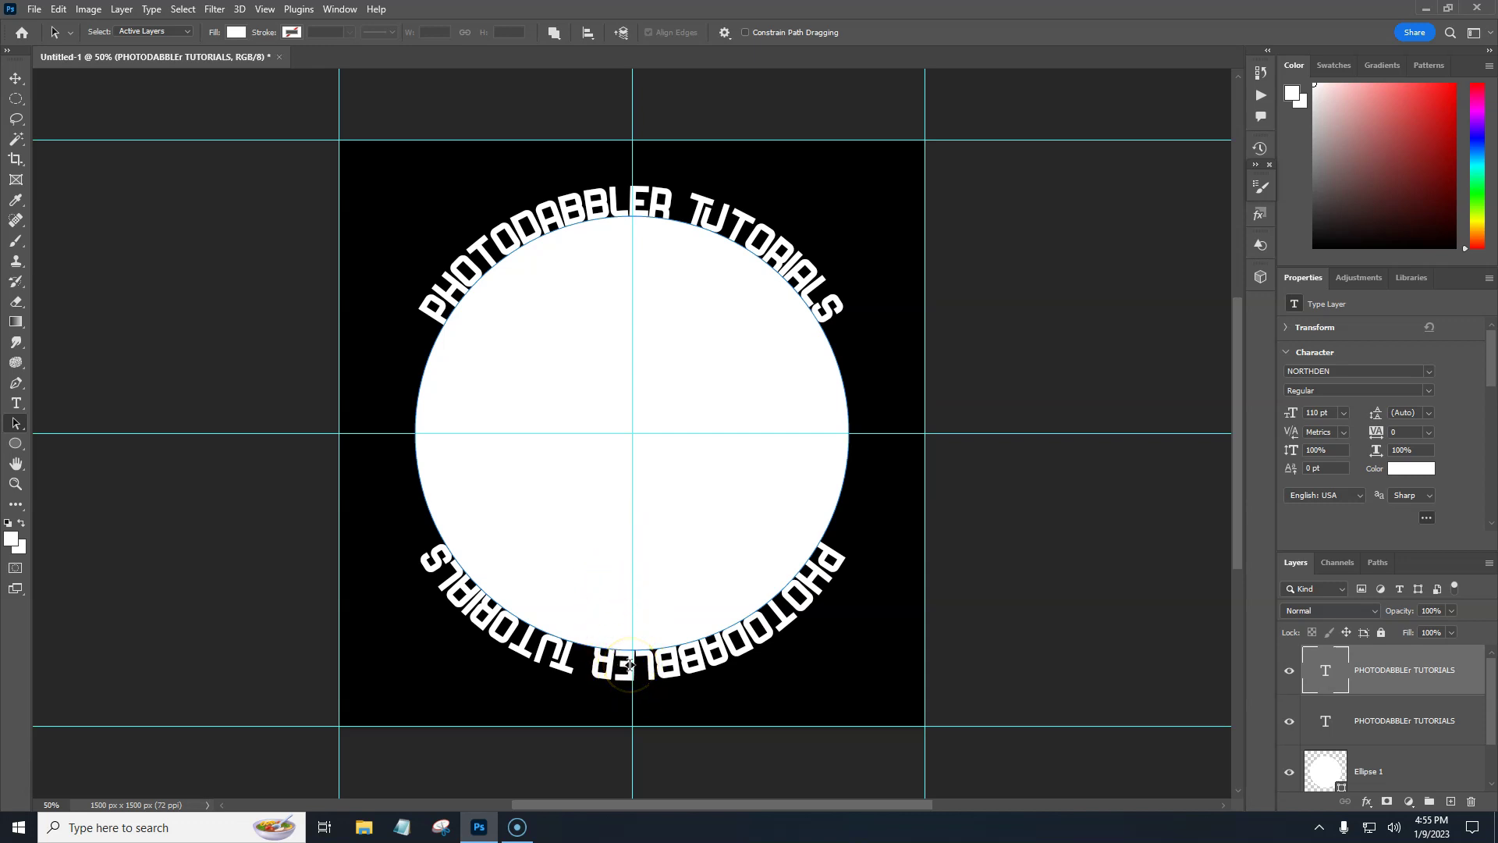
left_click_drag(630, 665, 629, 602)
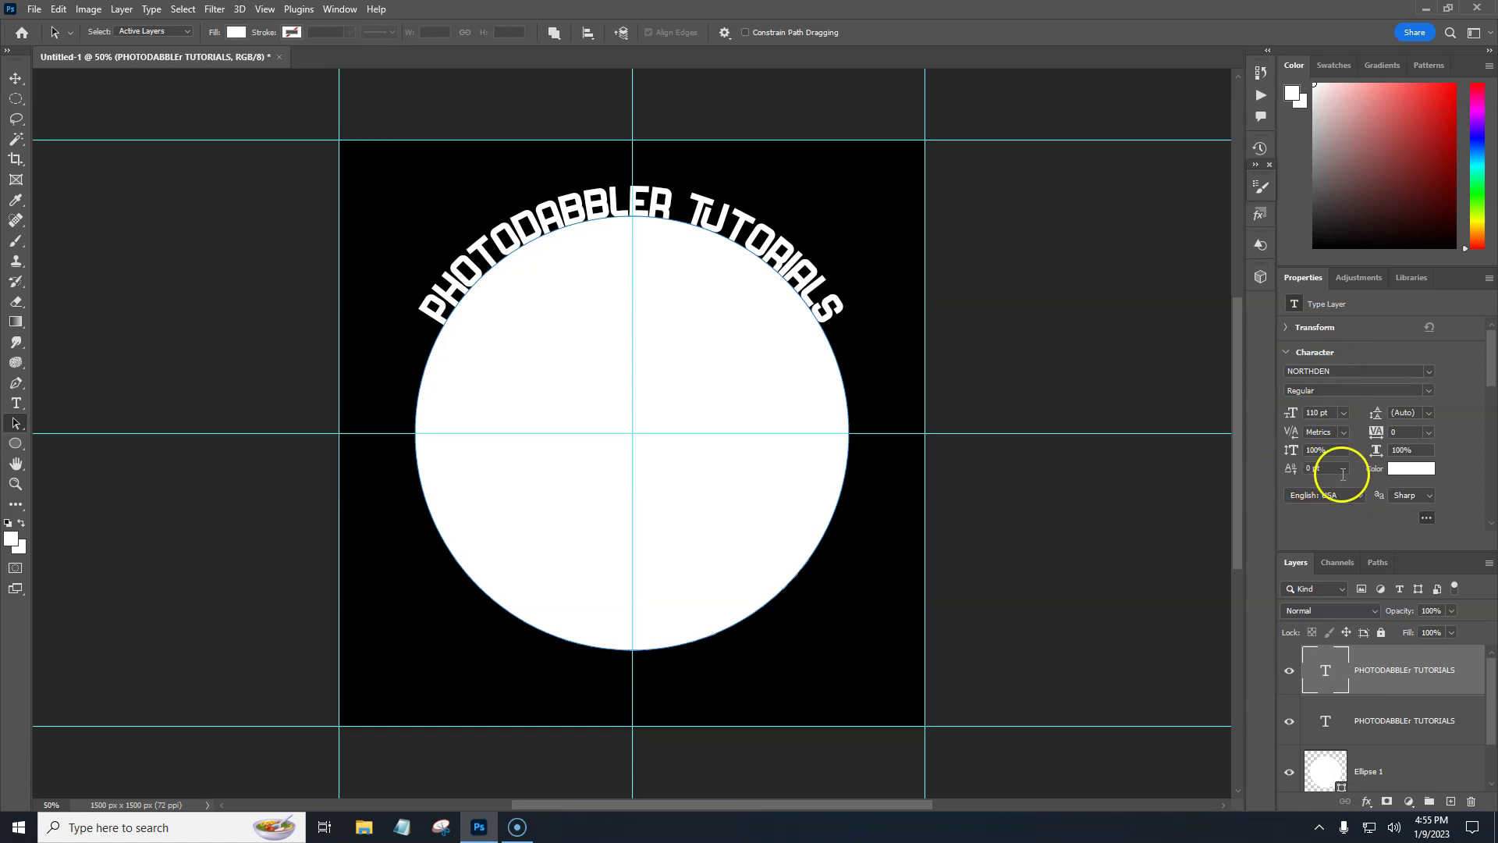
Give the bottom title copy a Baseline Shift of about -77 pt, zooming in to check it.
left_click(1425, 517)
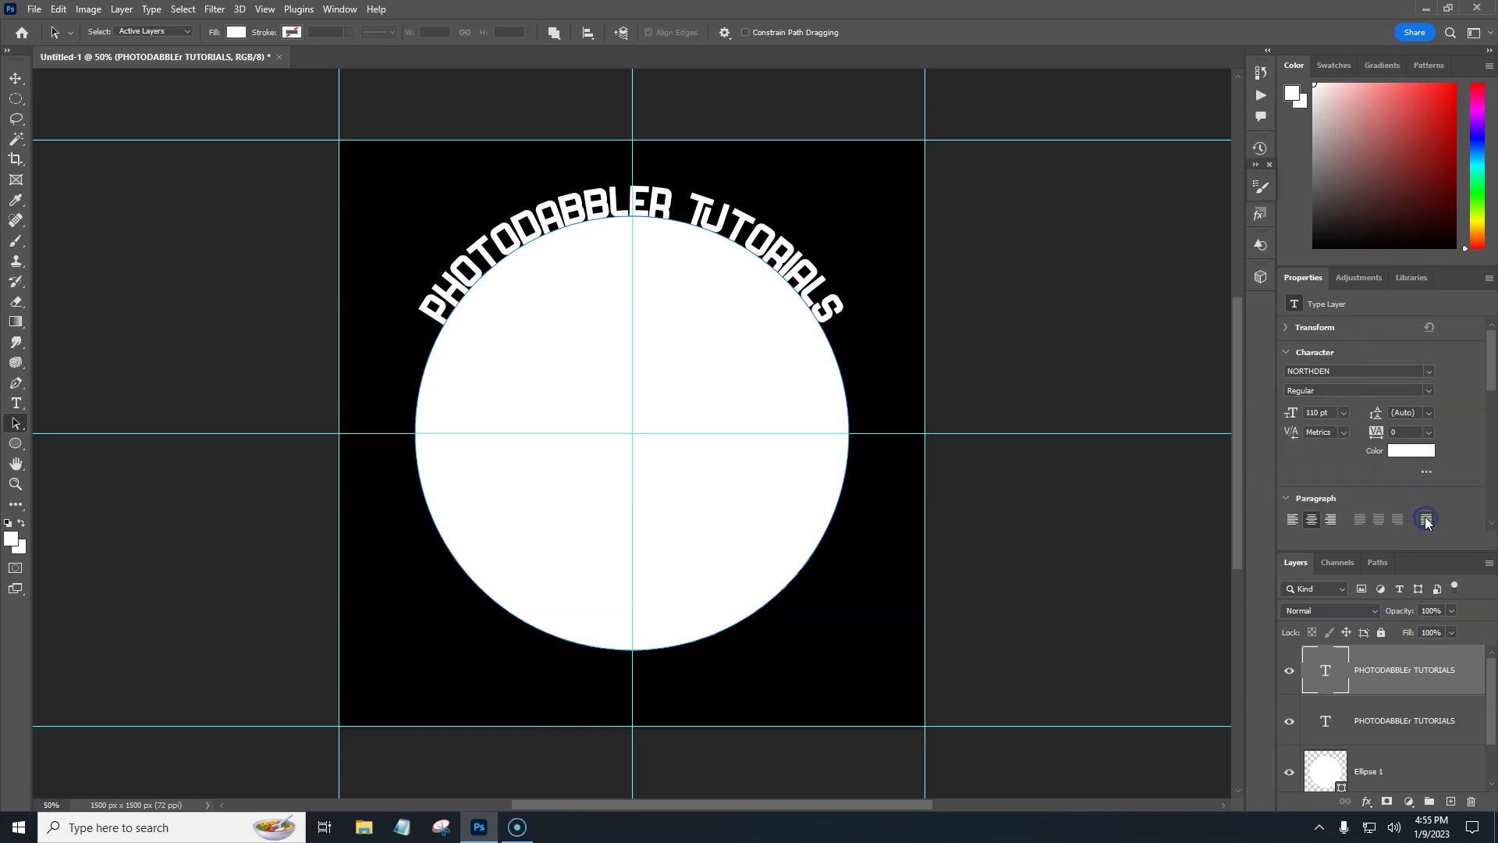
left_click(1426, 472)
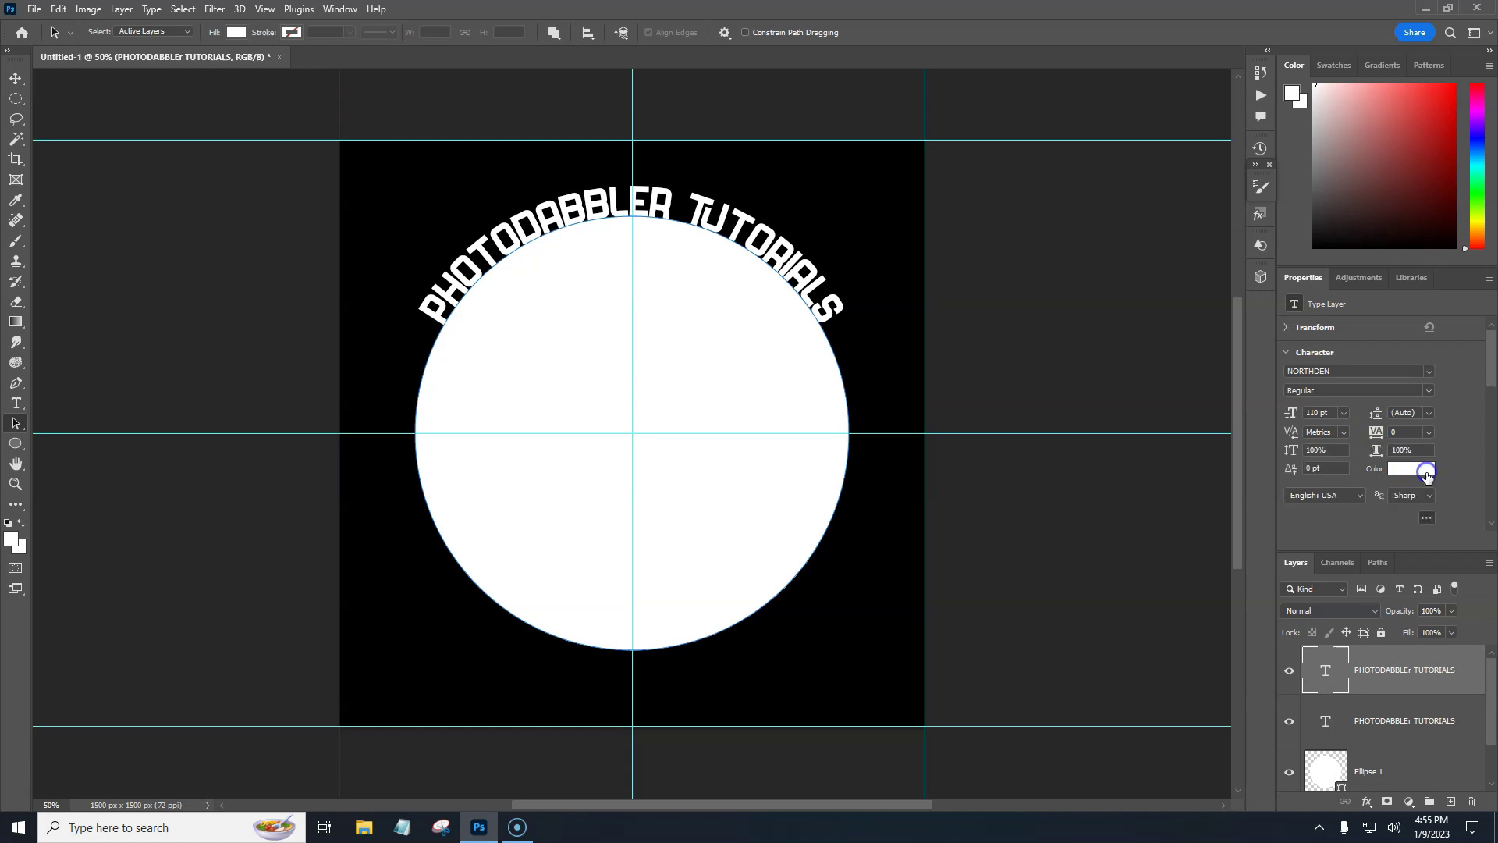
left_click(1308, 469)
key("Return")
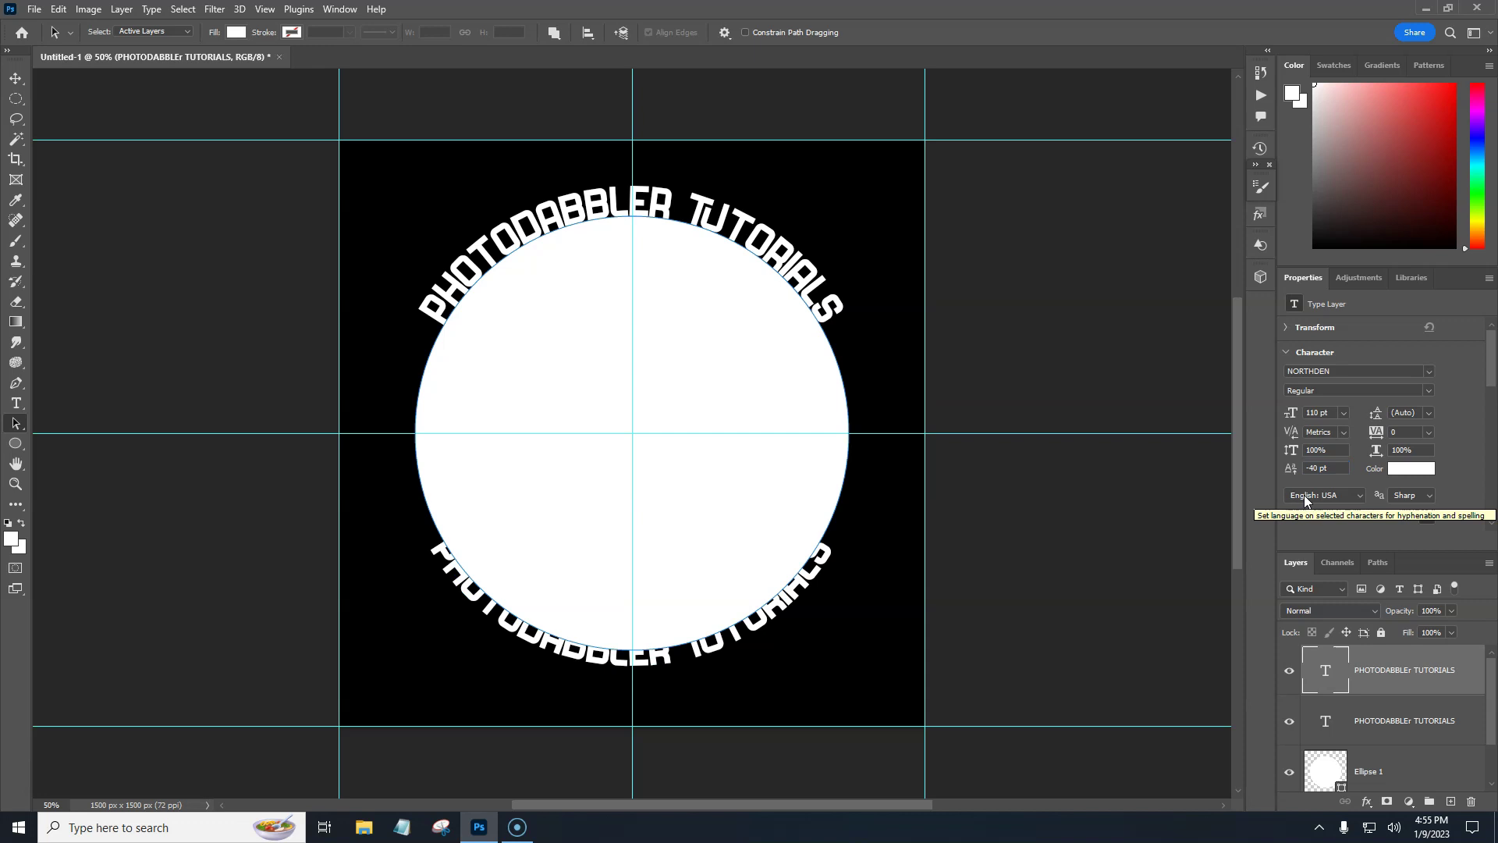
key("ctrl+plus")
key("ctrl+plus")
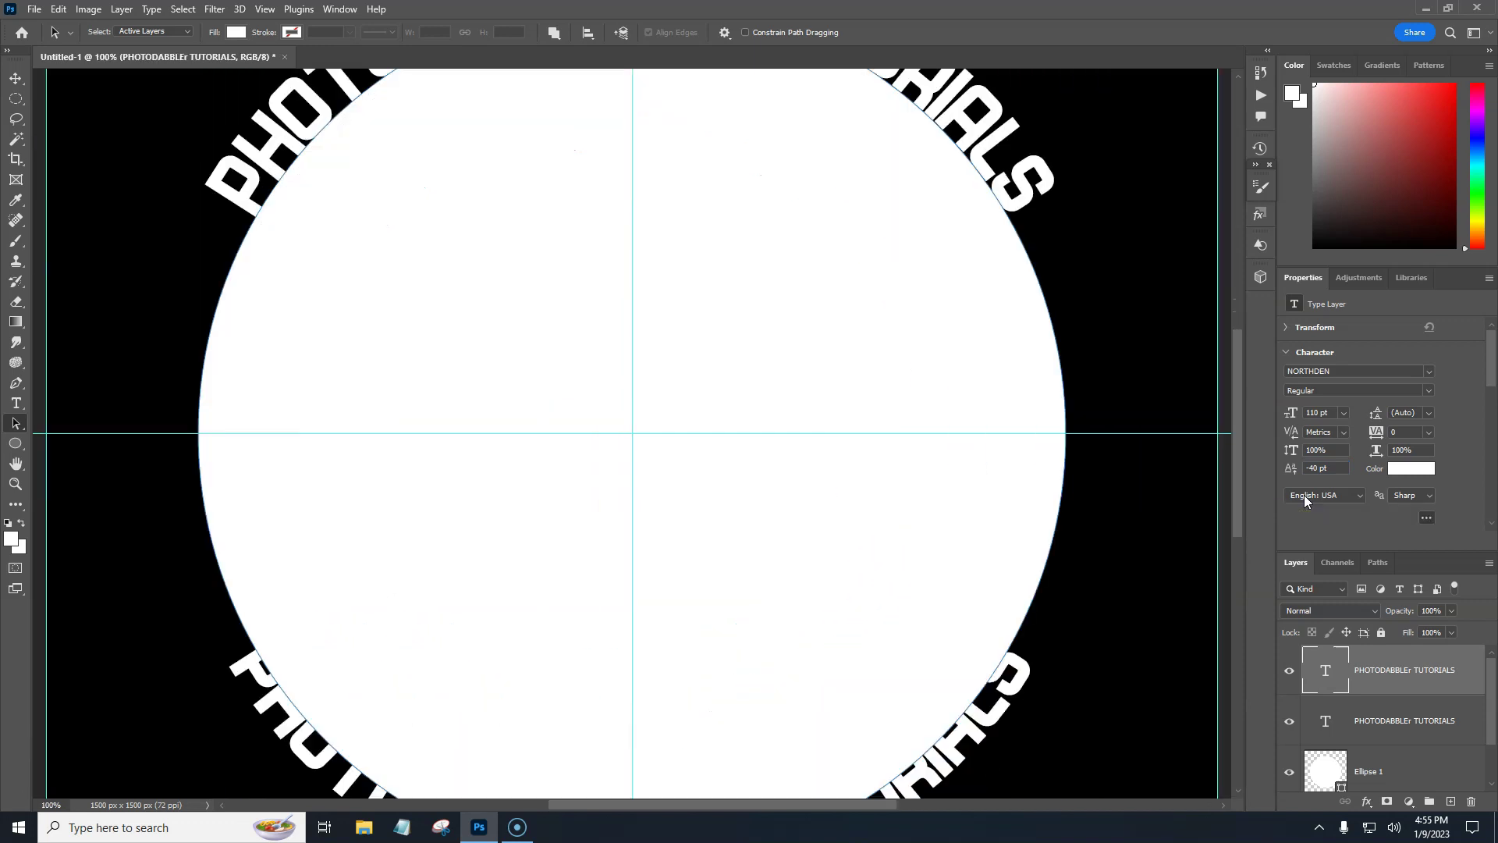
left_click_drag(729, 525, 756, 280)
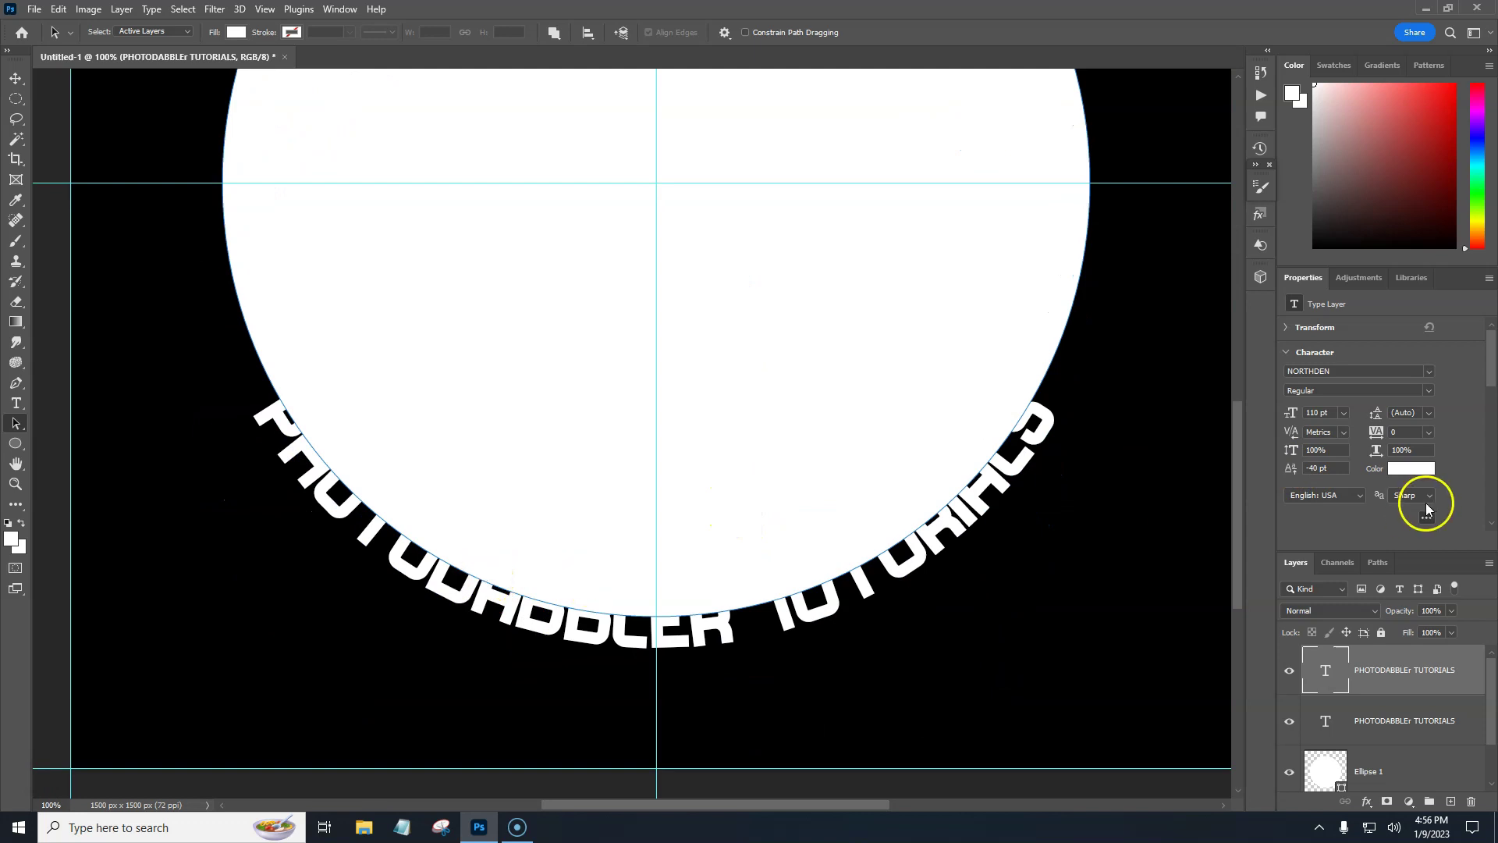
left_click_drag(1296, 468, 1286, 467)
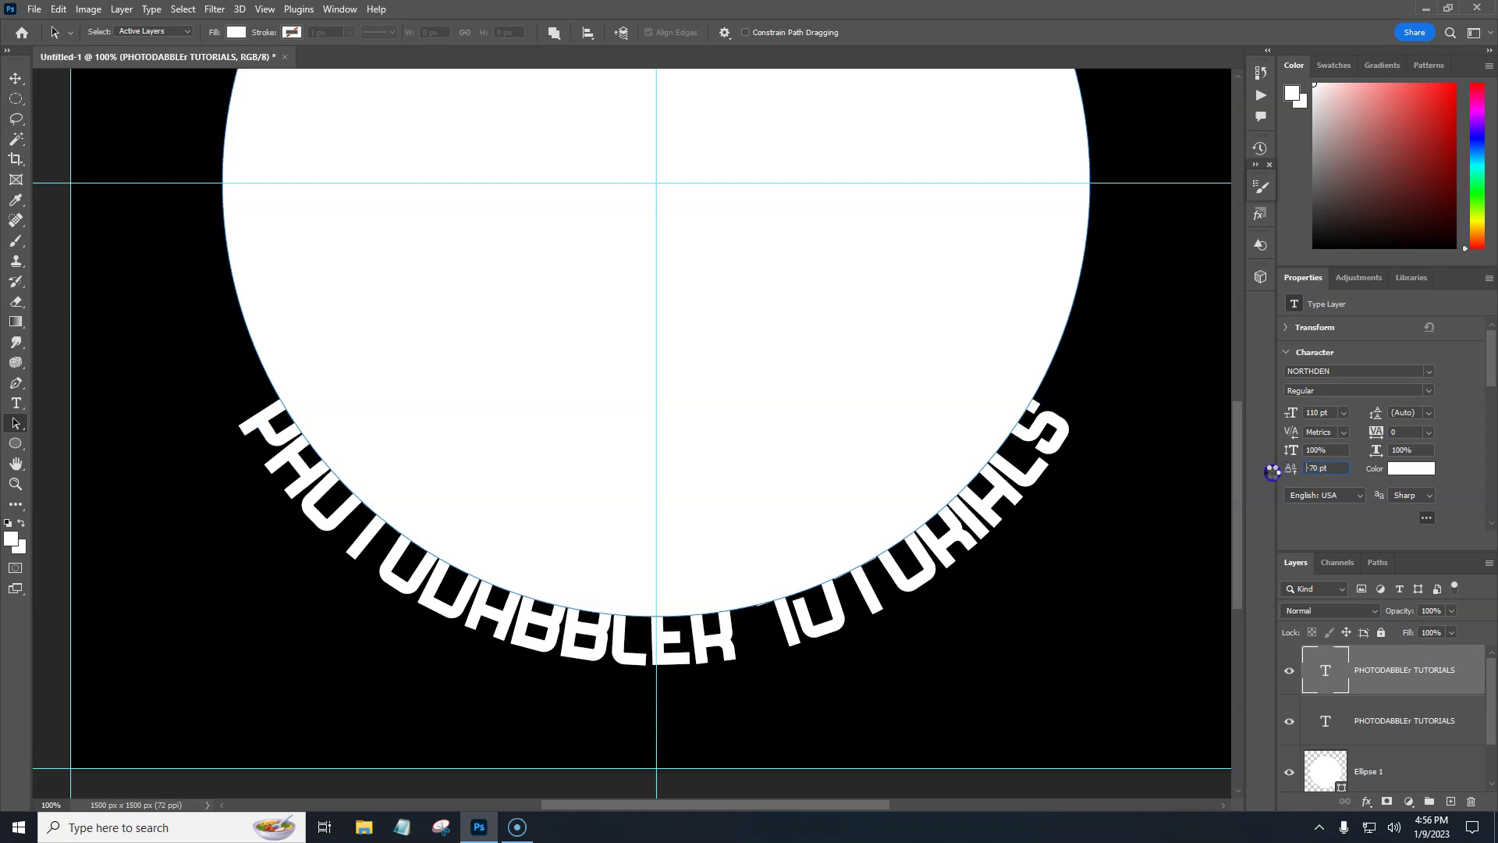
left_click_drag(1268, 473, 1264, 473)
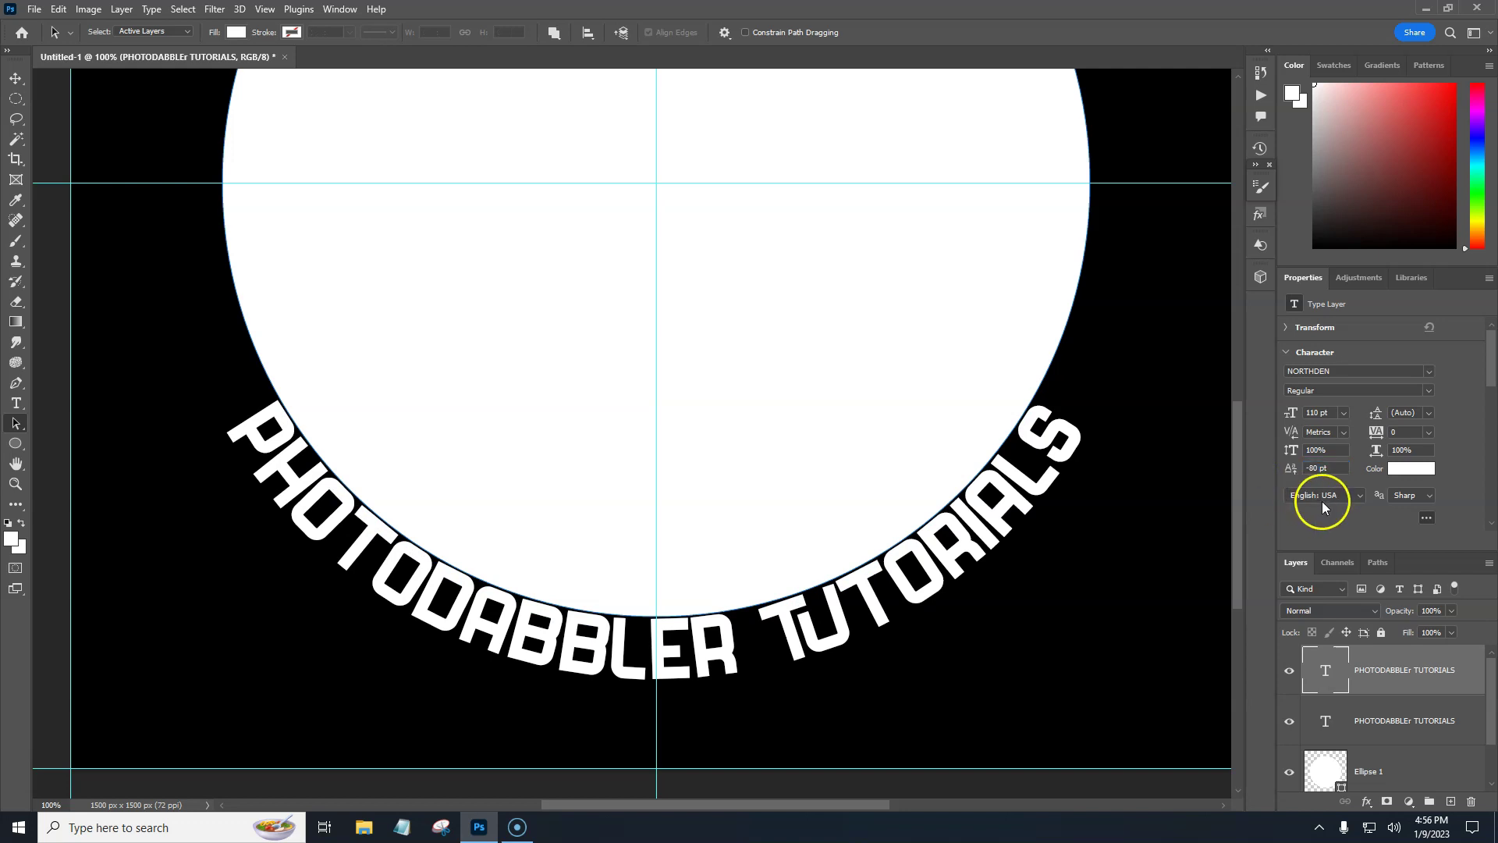
left_click(1320, 470)
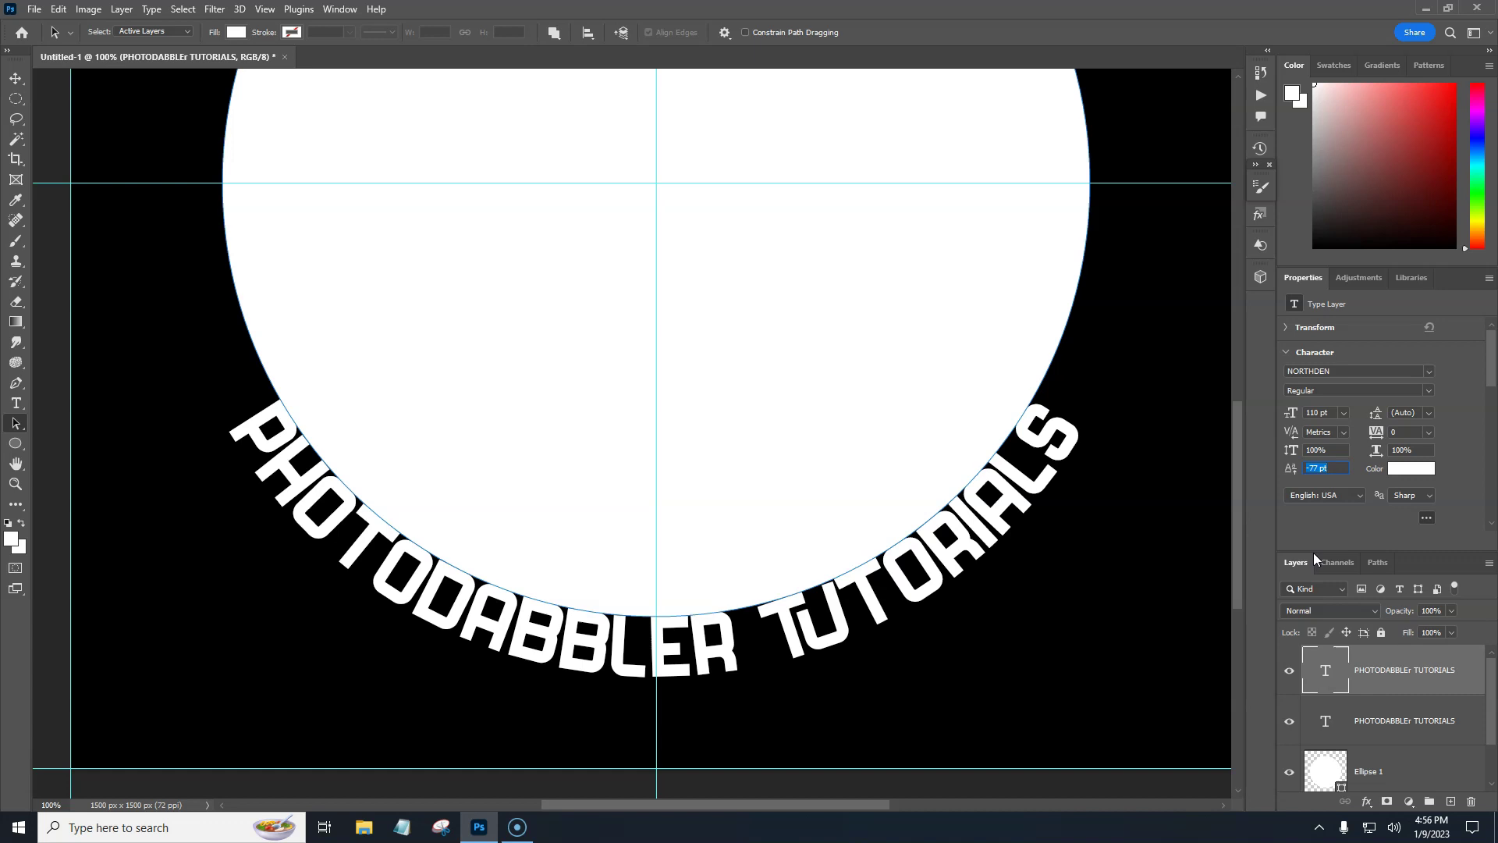
key("ctrl+minus")
key("ctrl+minus")
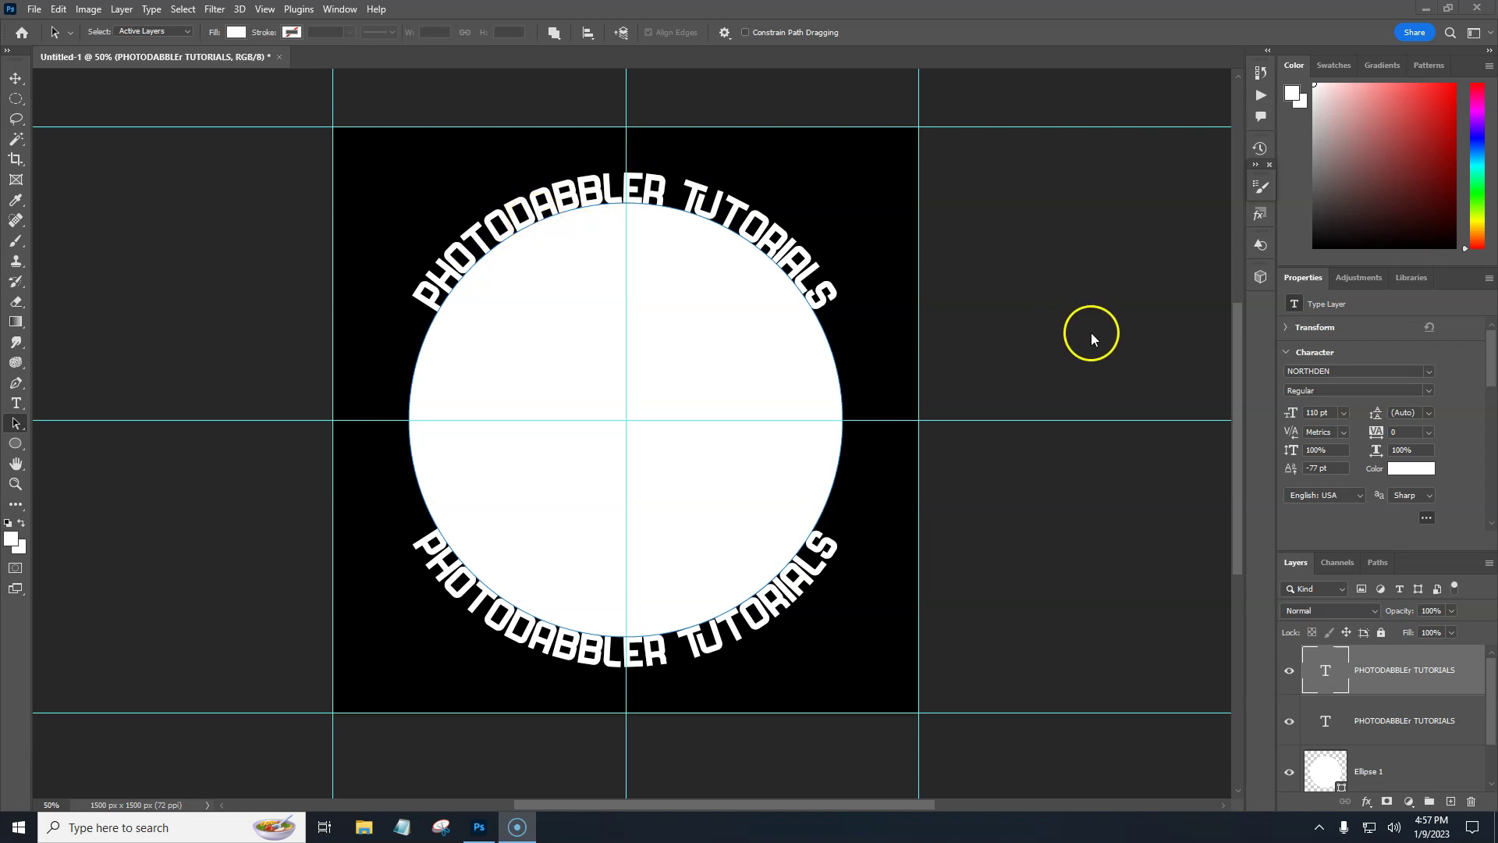
Set the top arc text's baseline shift to 10 pt and the bottom arc's to -87 pt.
left_click(1418, 727)
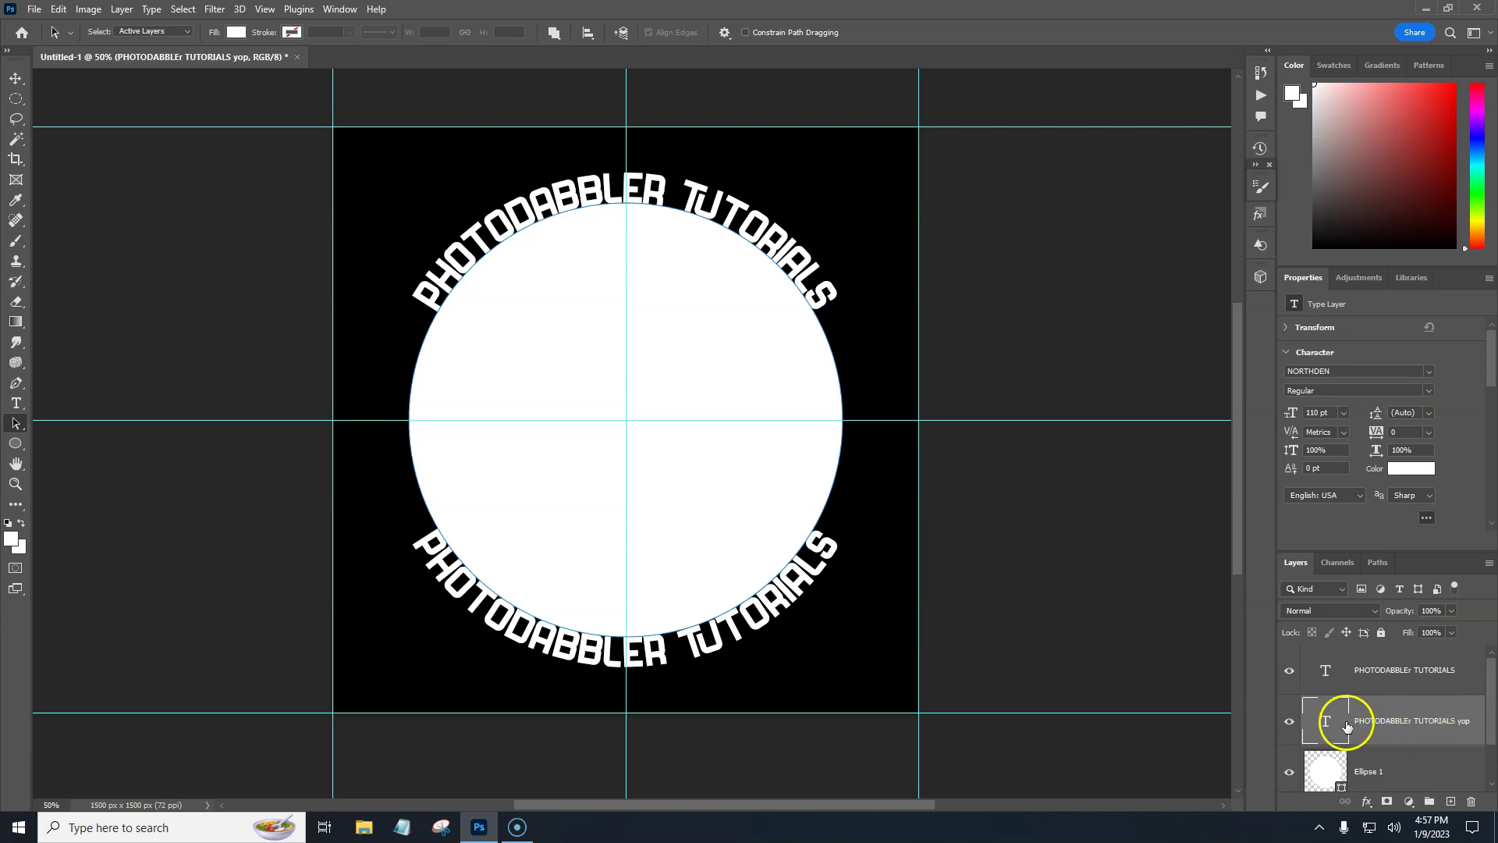
left_click(1293, 722)
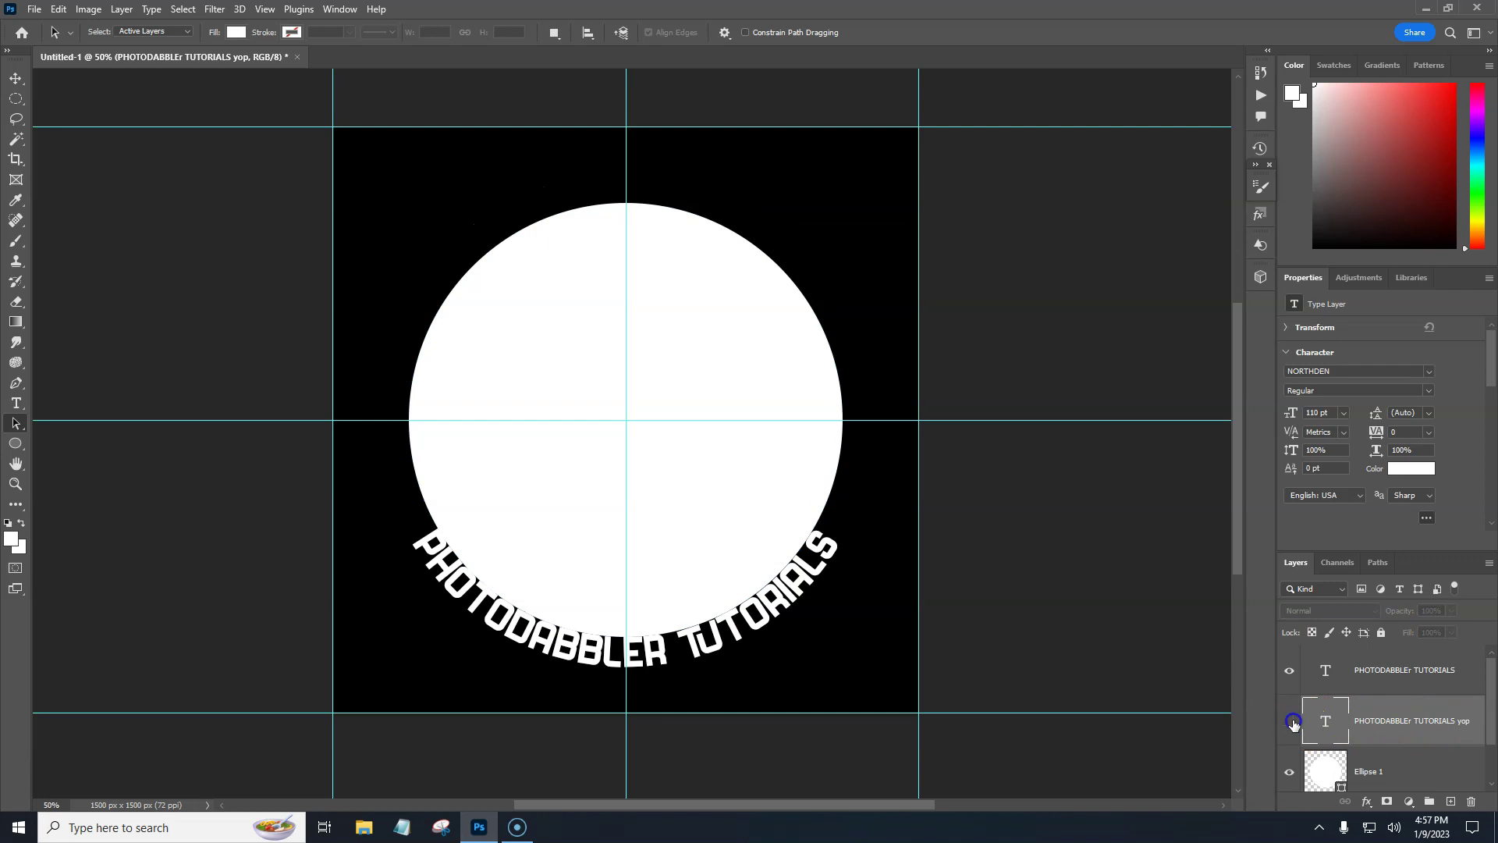
left_click(1292, 722)
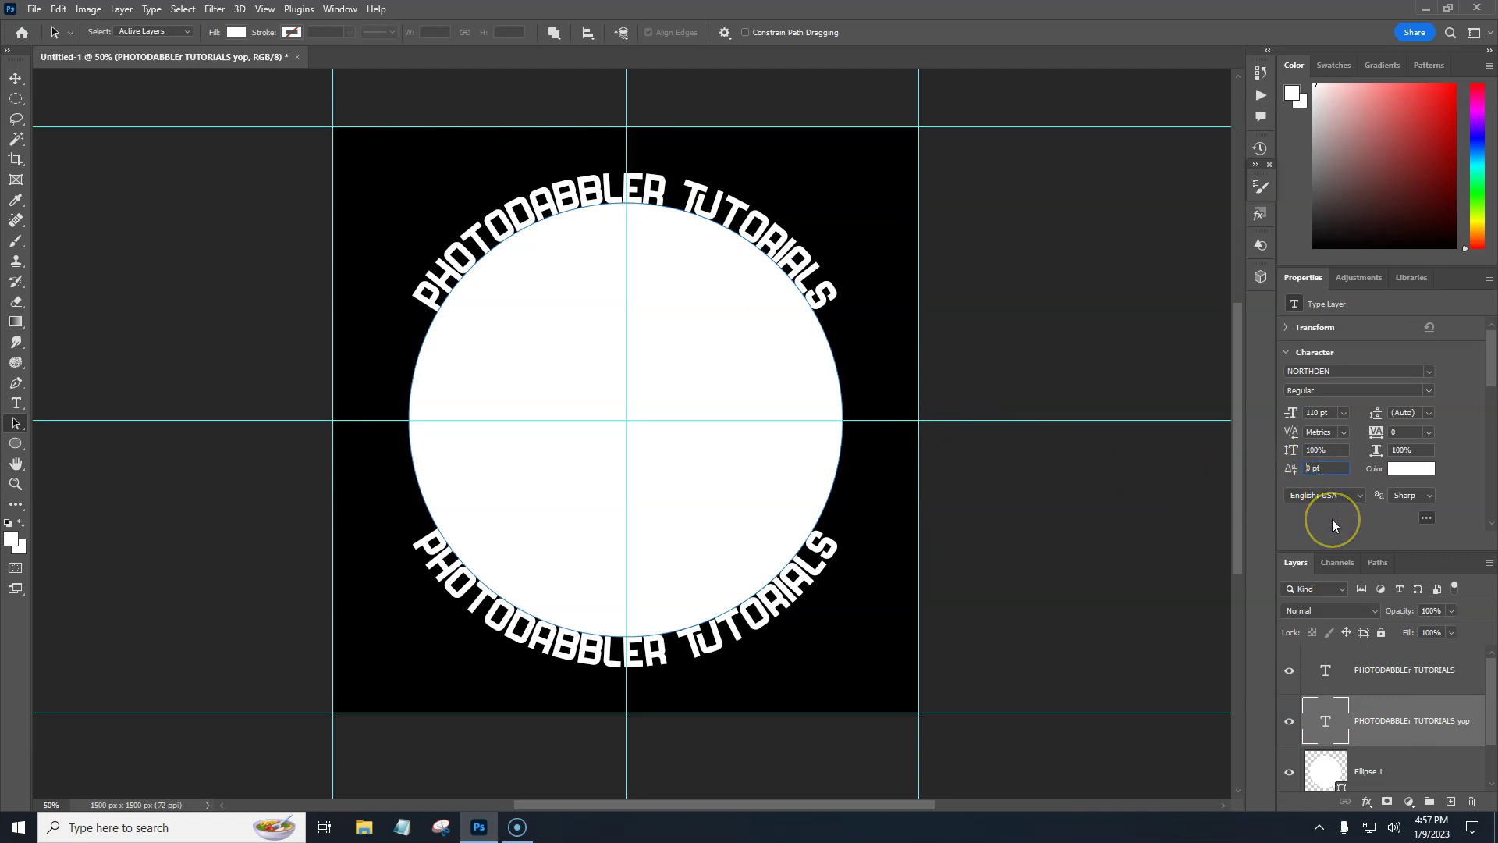
type("1")
key("Return")
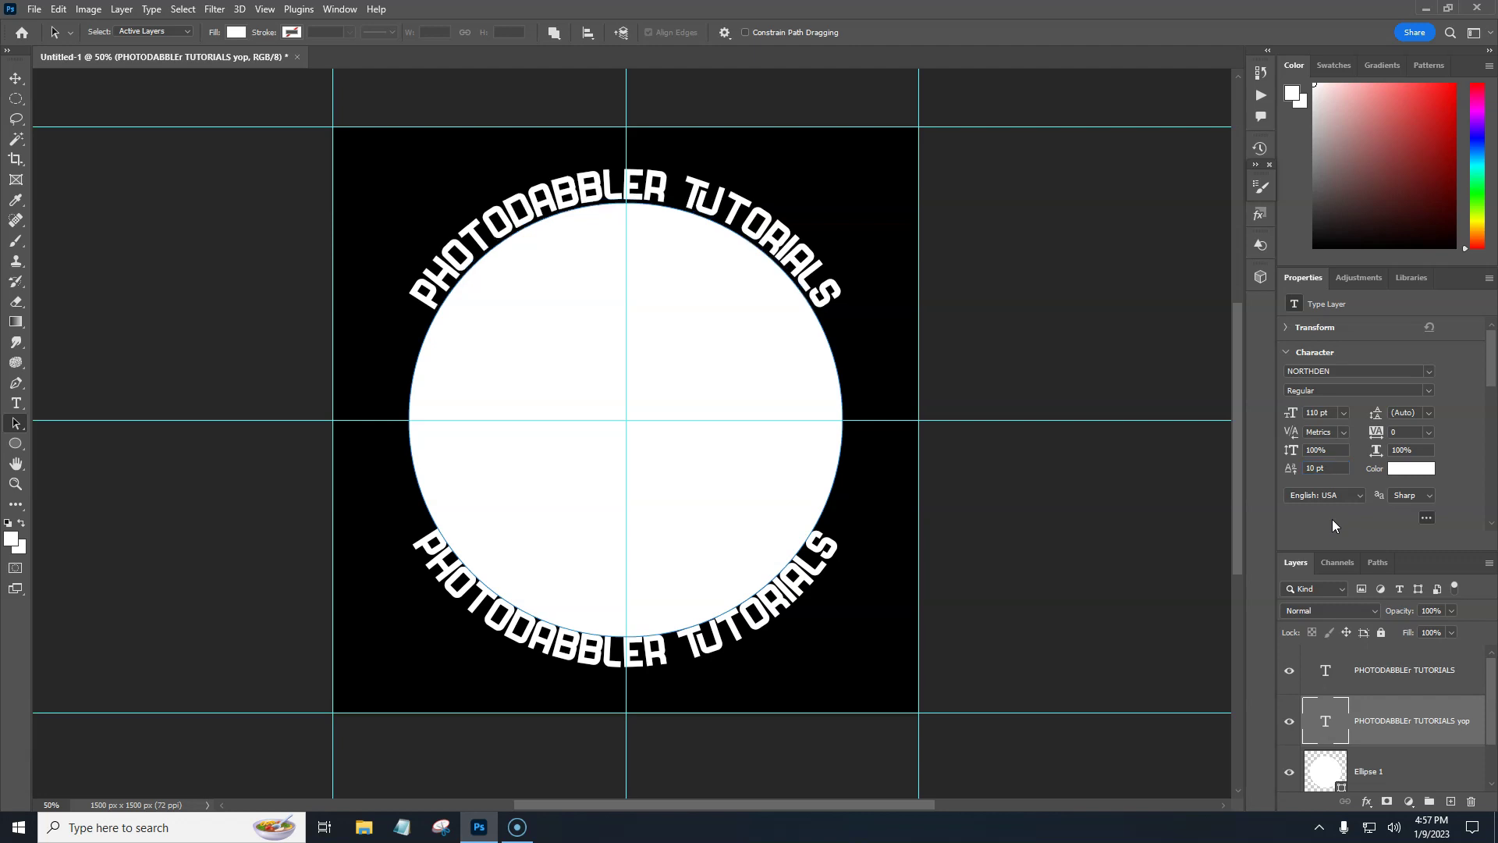
left_click(1388, 676)
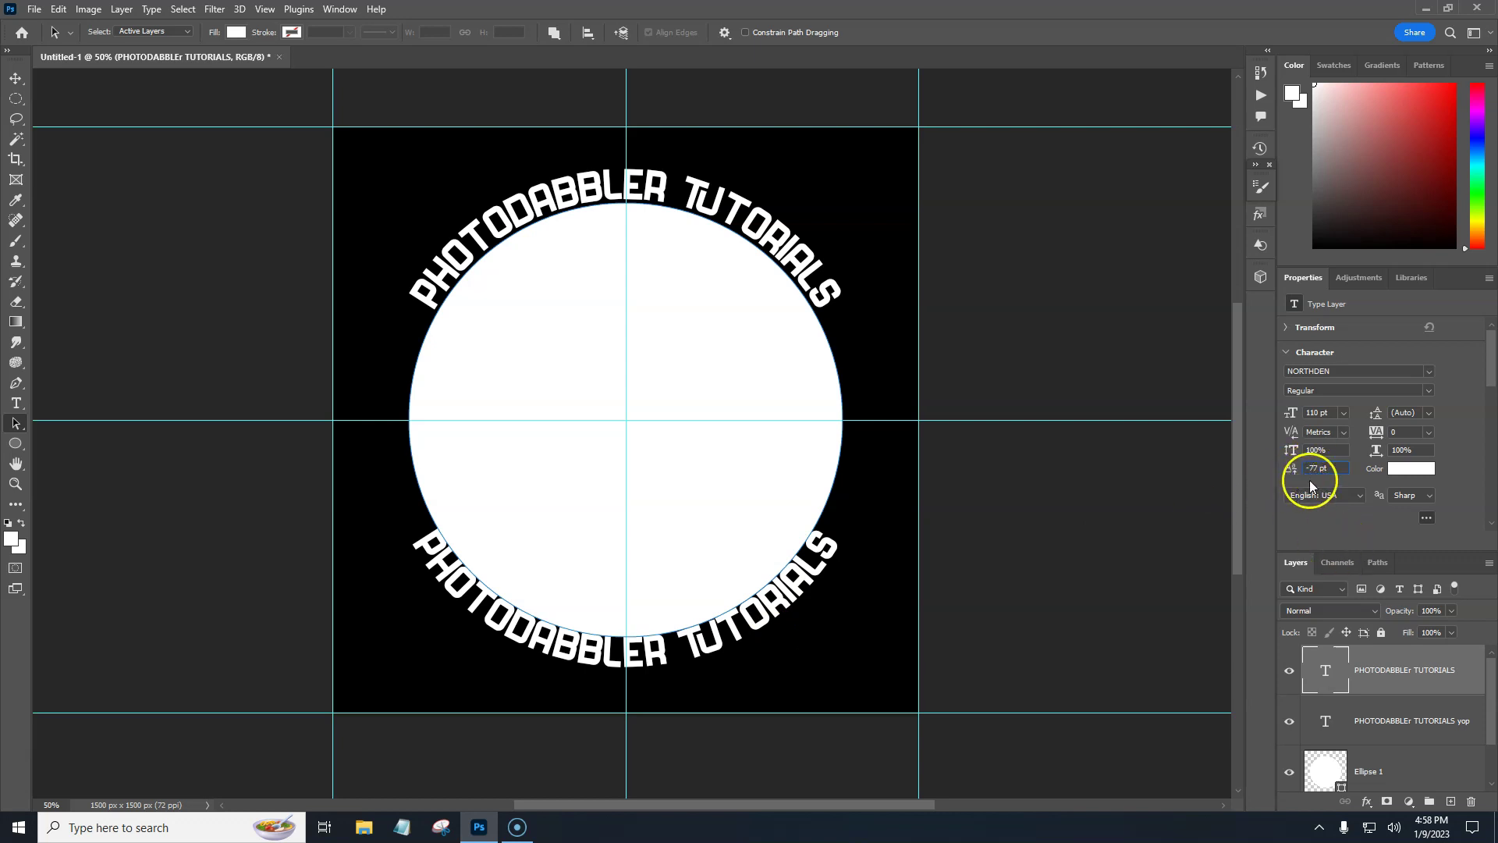
key("shift+Down")
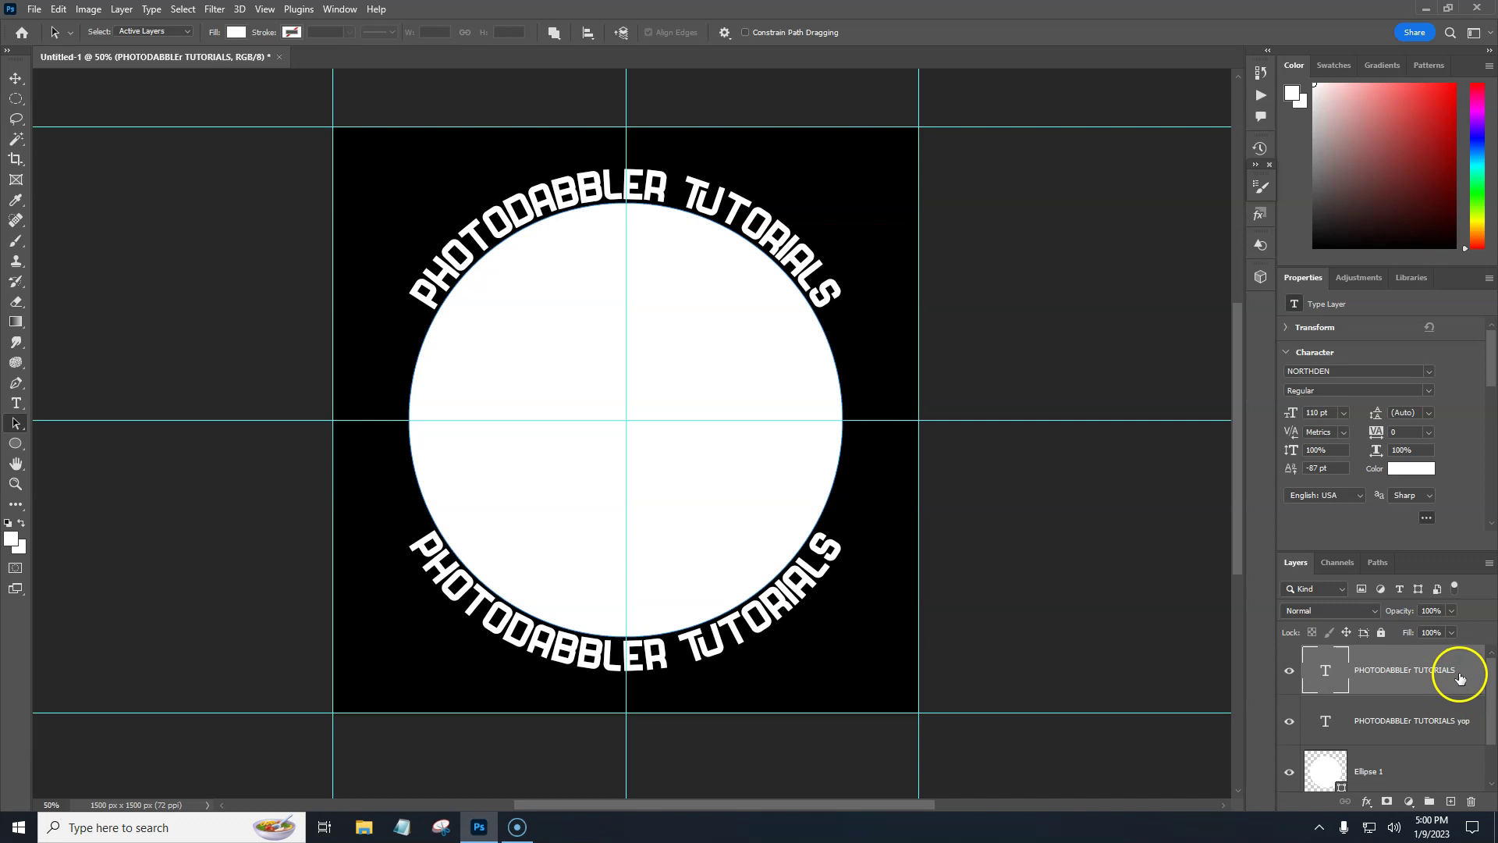
Group Ellipse 1 with both title layers as 'circle' and hide the group.
left_click(1423, 774, "shift")
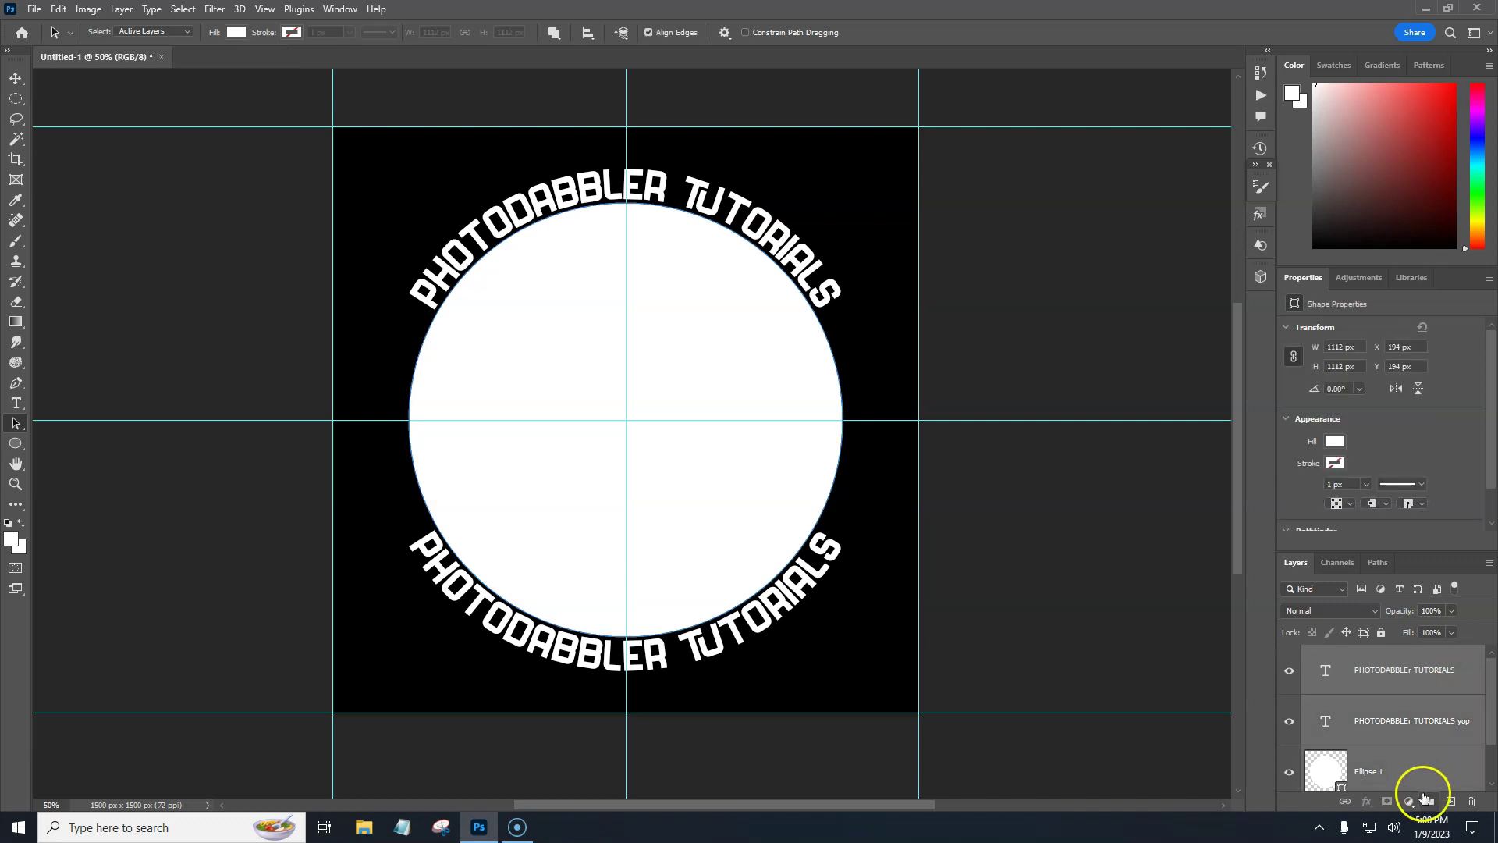
key("ctrl+g")
left_click(1351, 657)
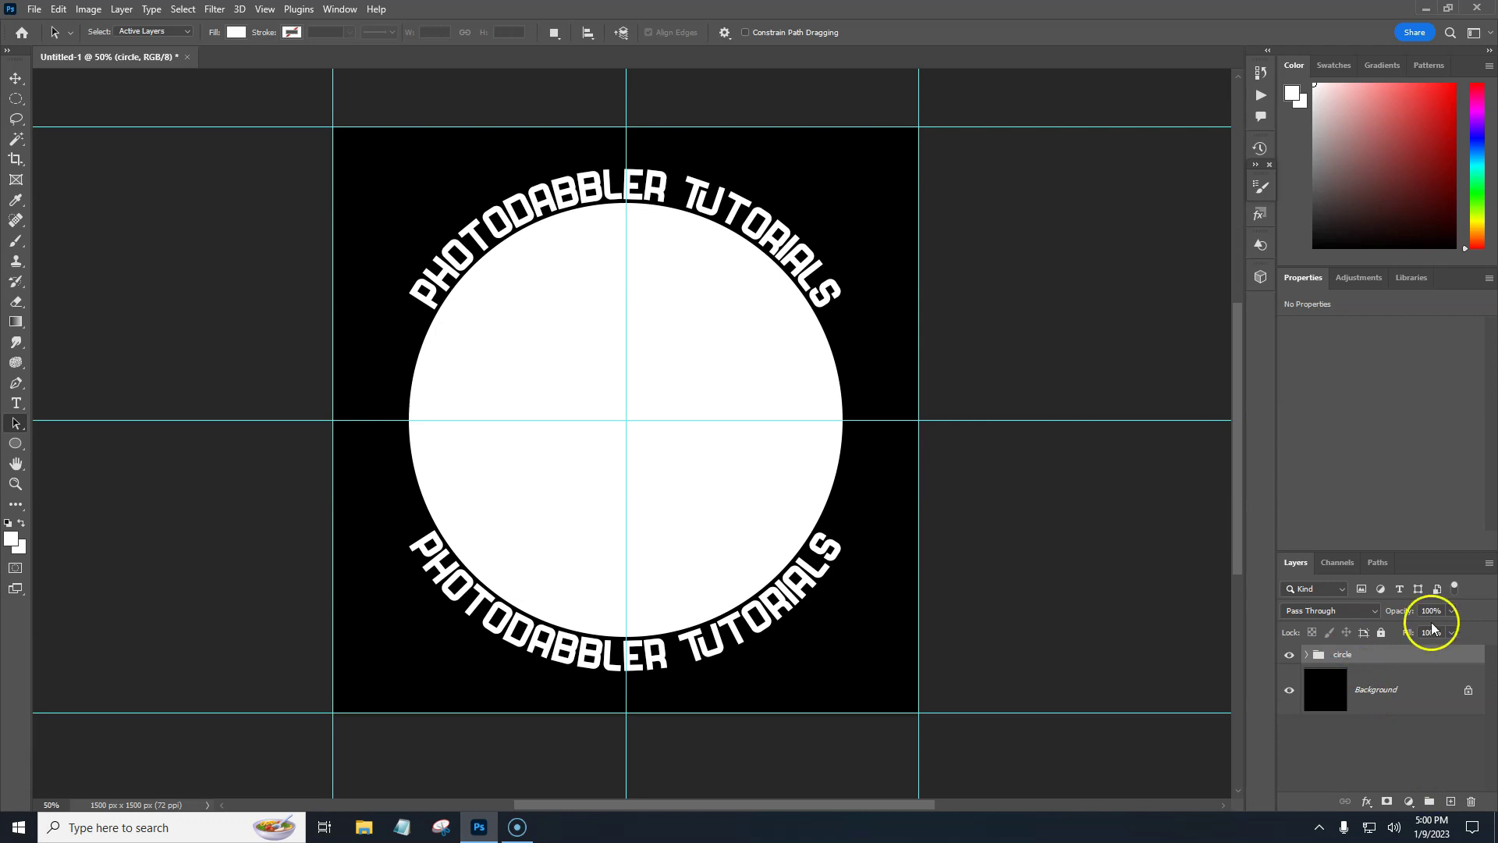
left_click(1288, 654)
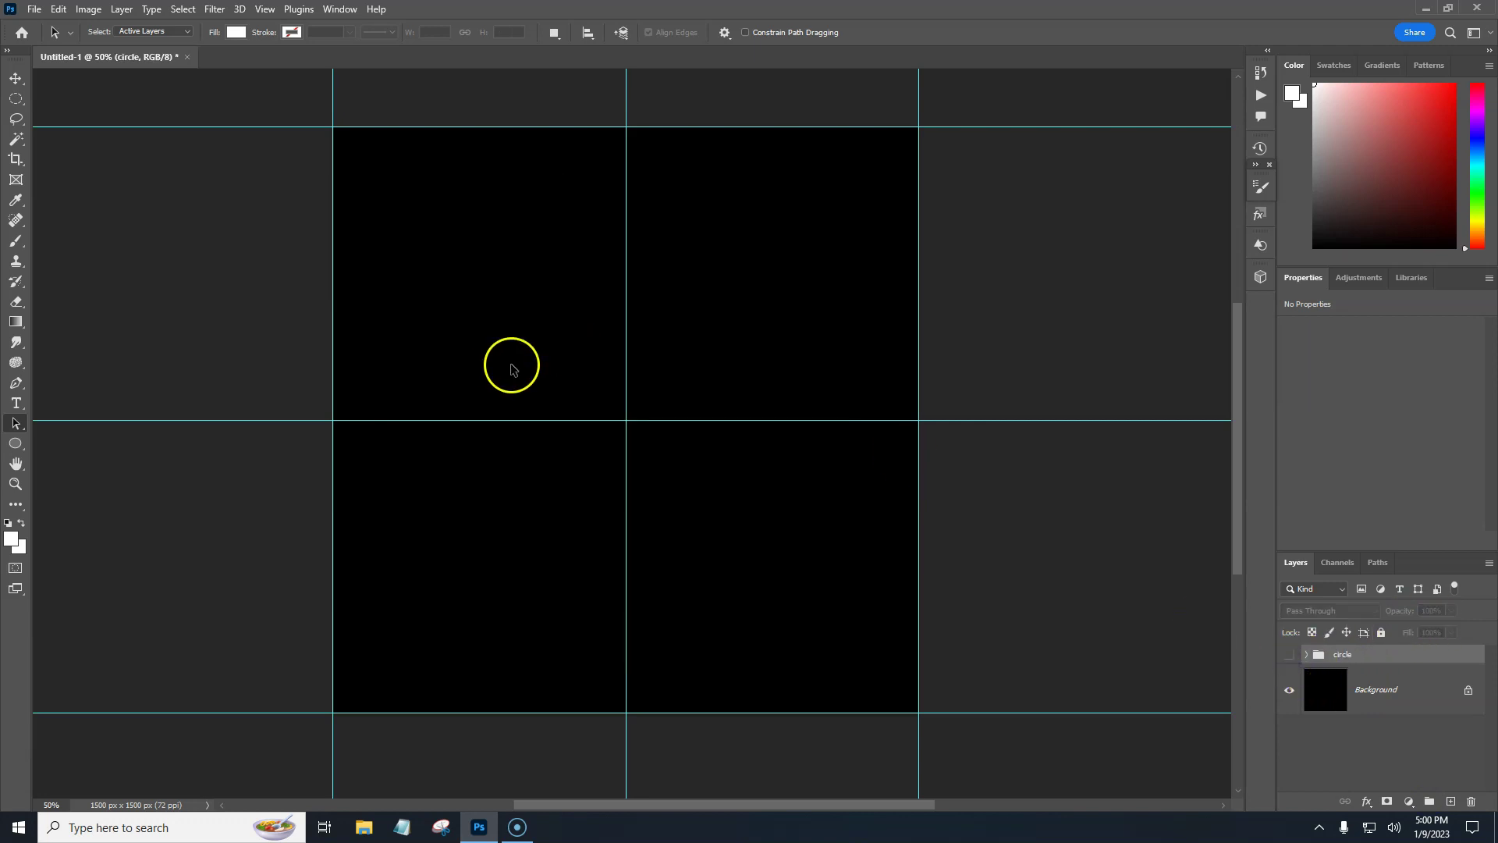
left_click(24, 442)
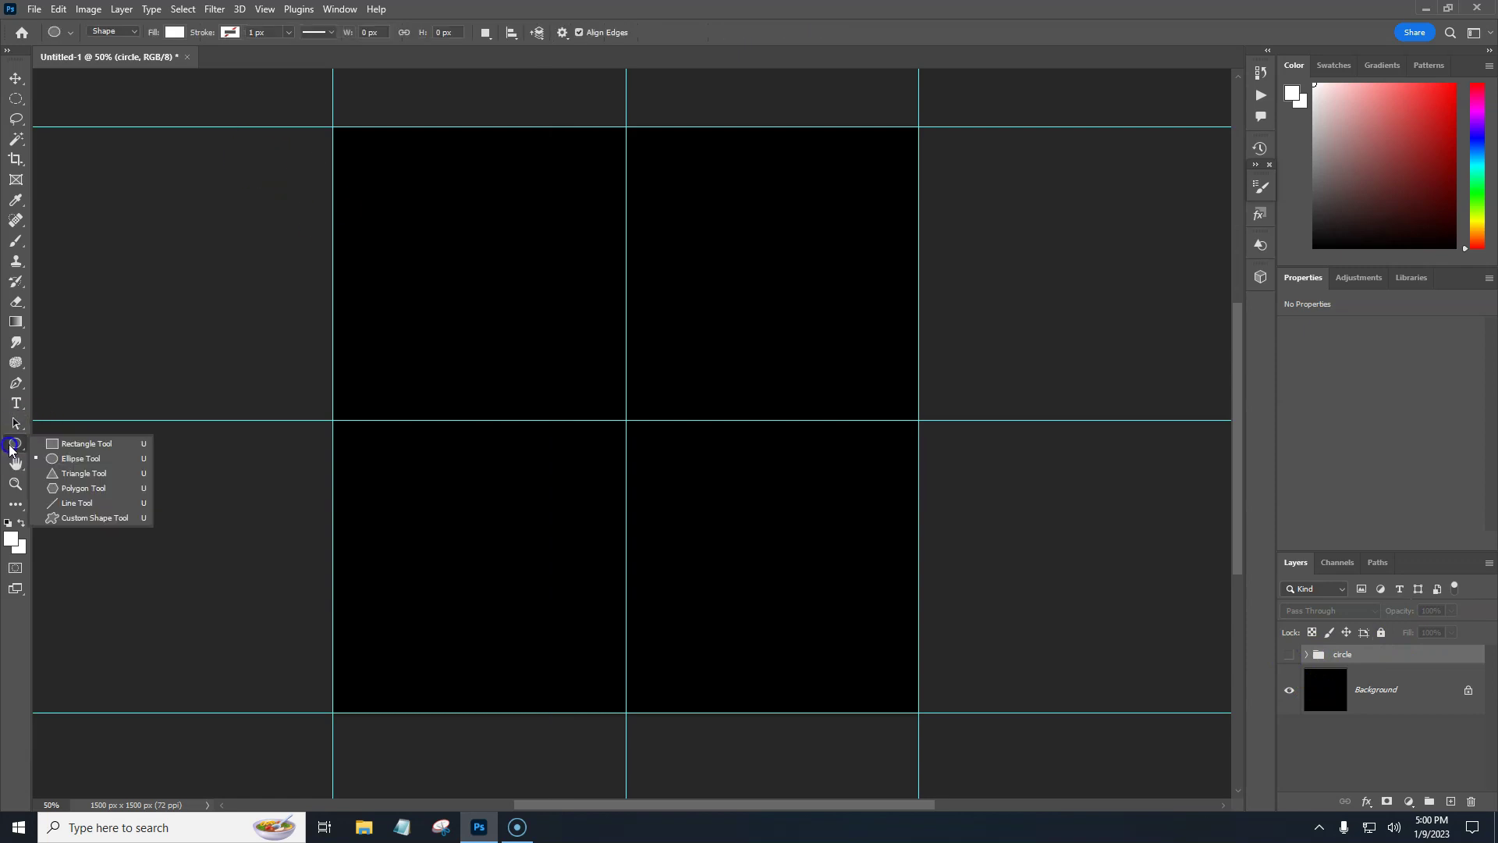
Draw a white 787 × 772 px rectangle and centre it horizontally and vertically on the canvas.
left_click(76, 455)
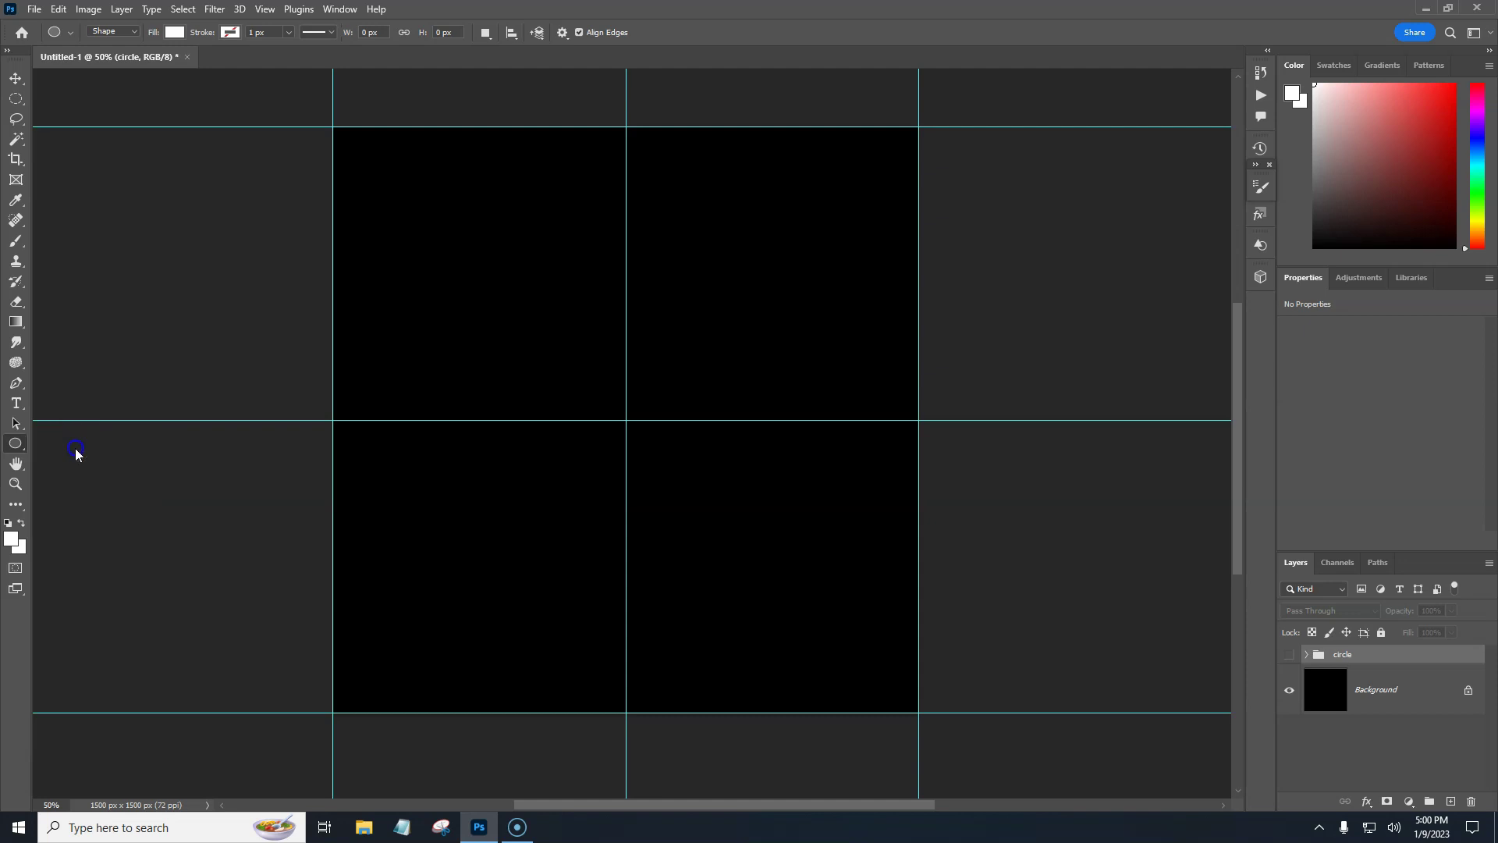
left_click_drag(499, 266, 806, 566)
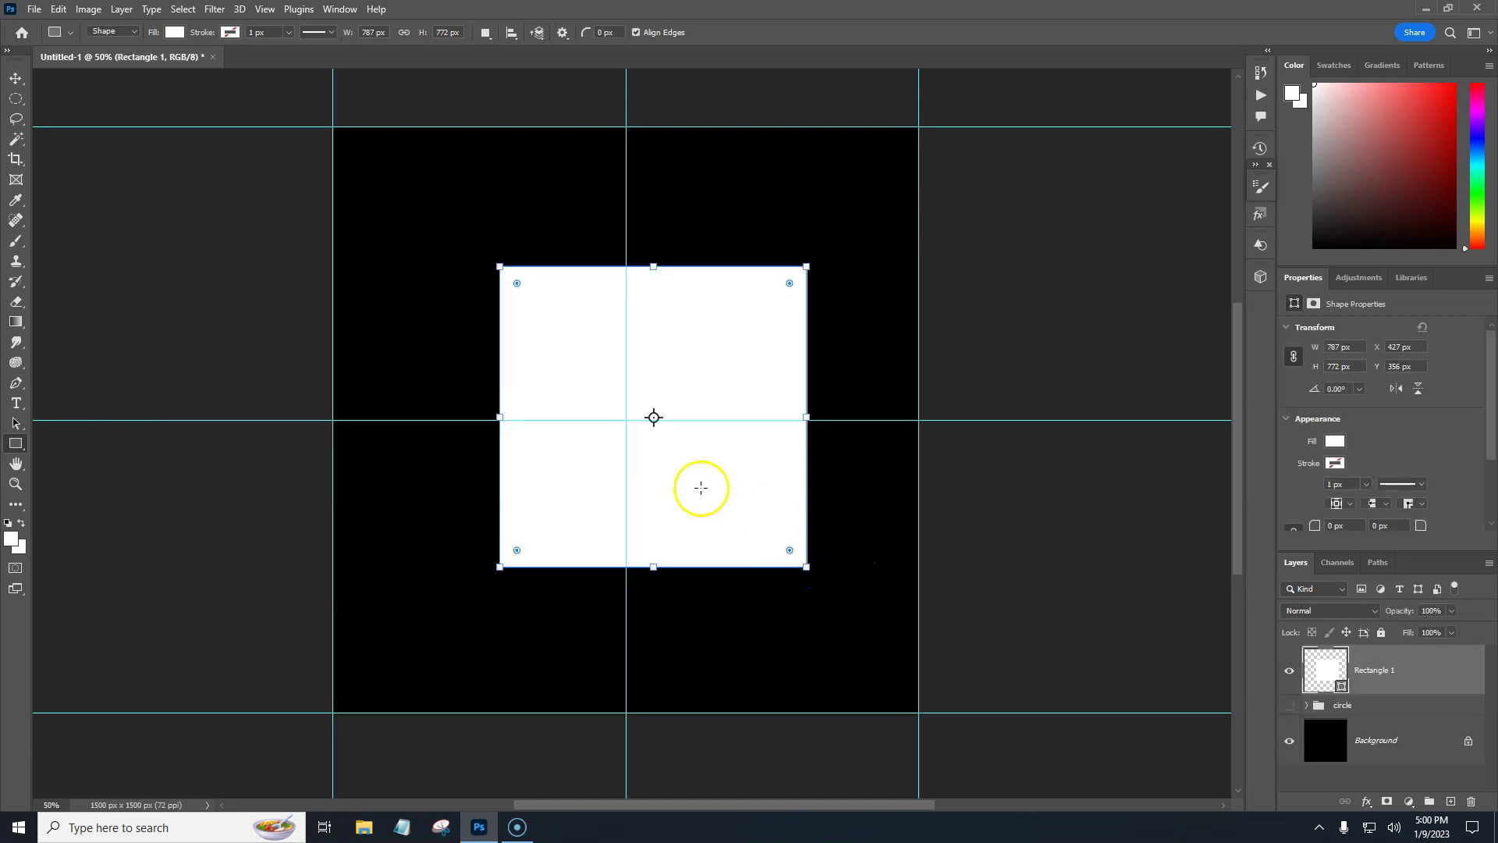
left_click(16, 79)
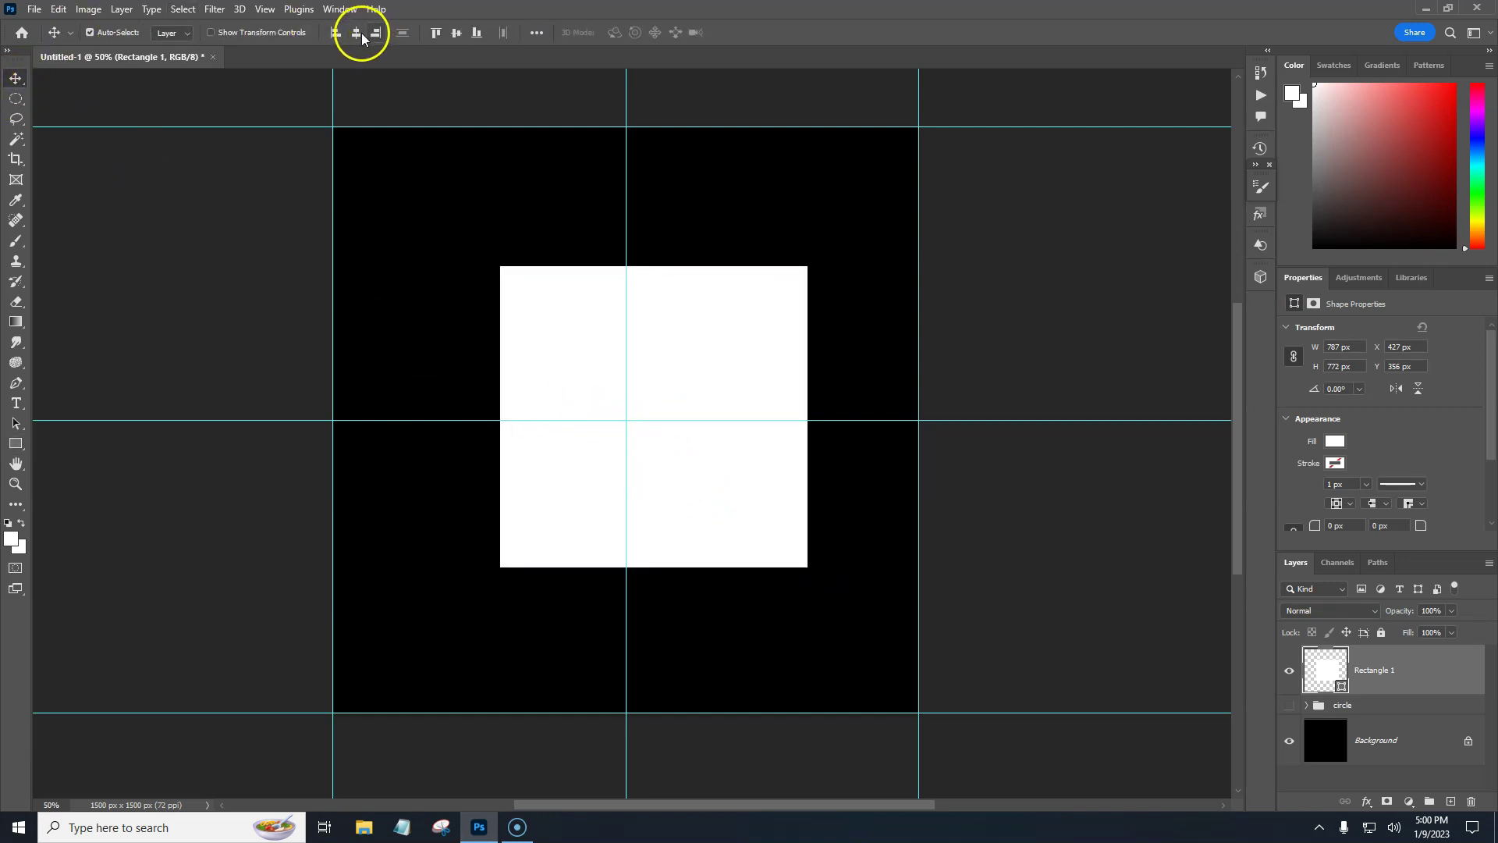
left_click(456, 32)
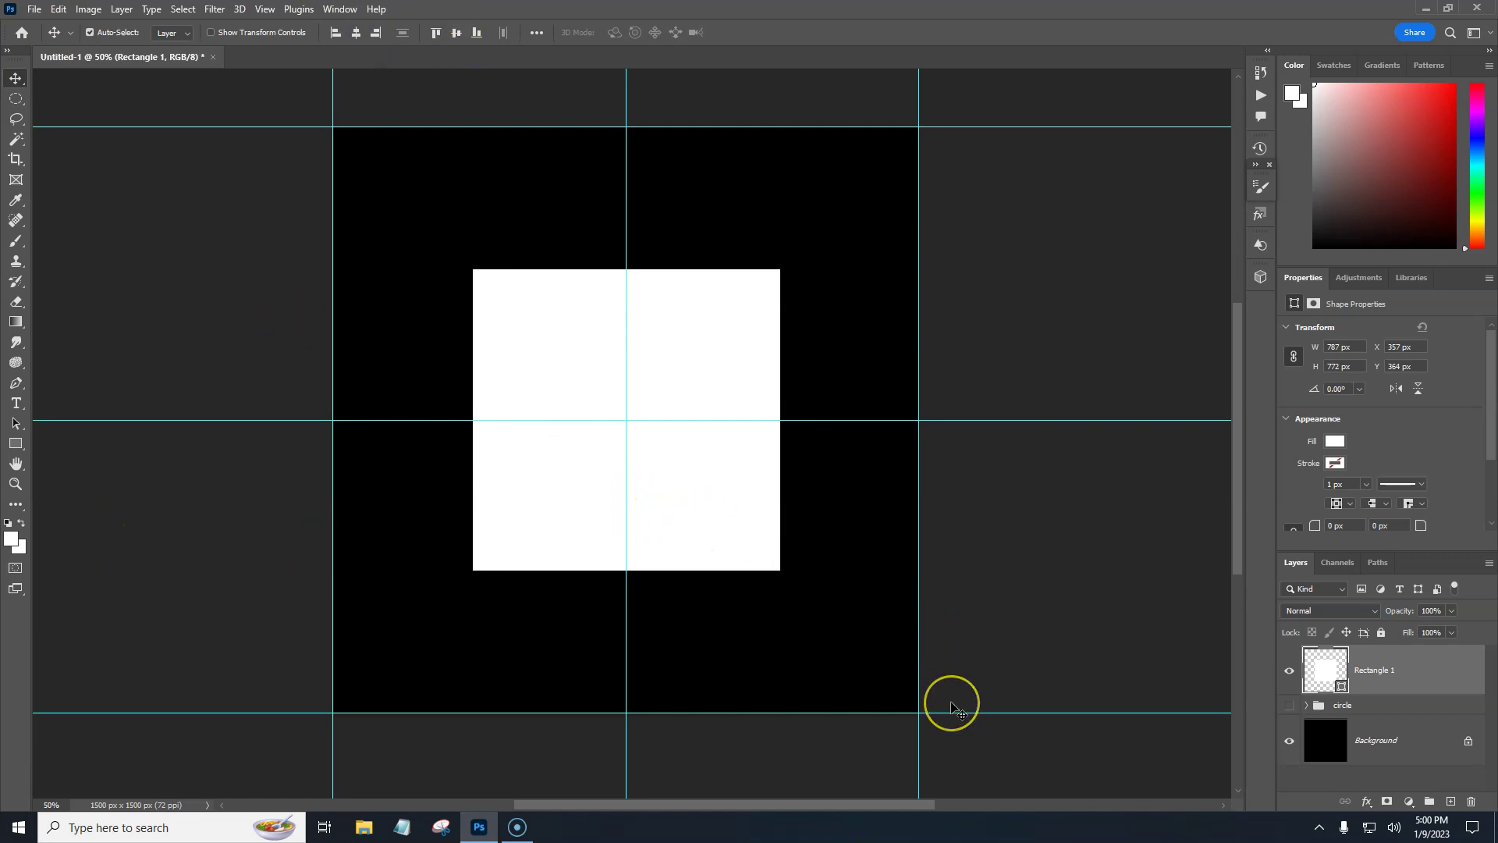
key("ctrl+t")
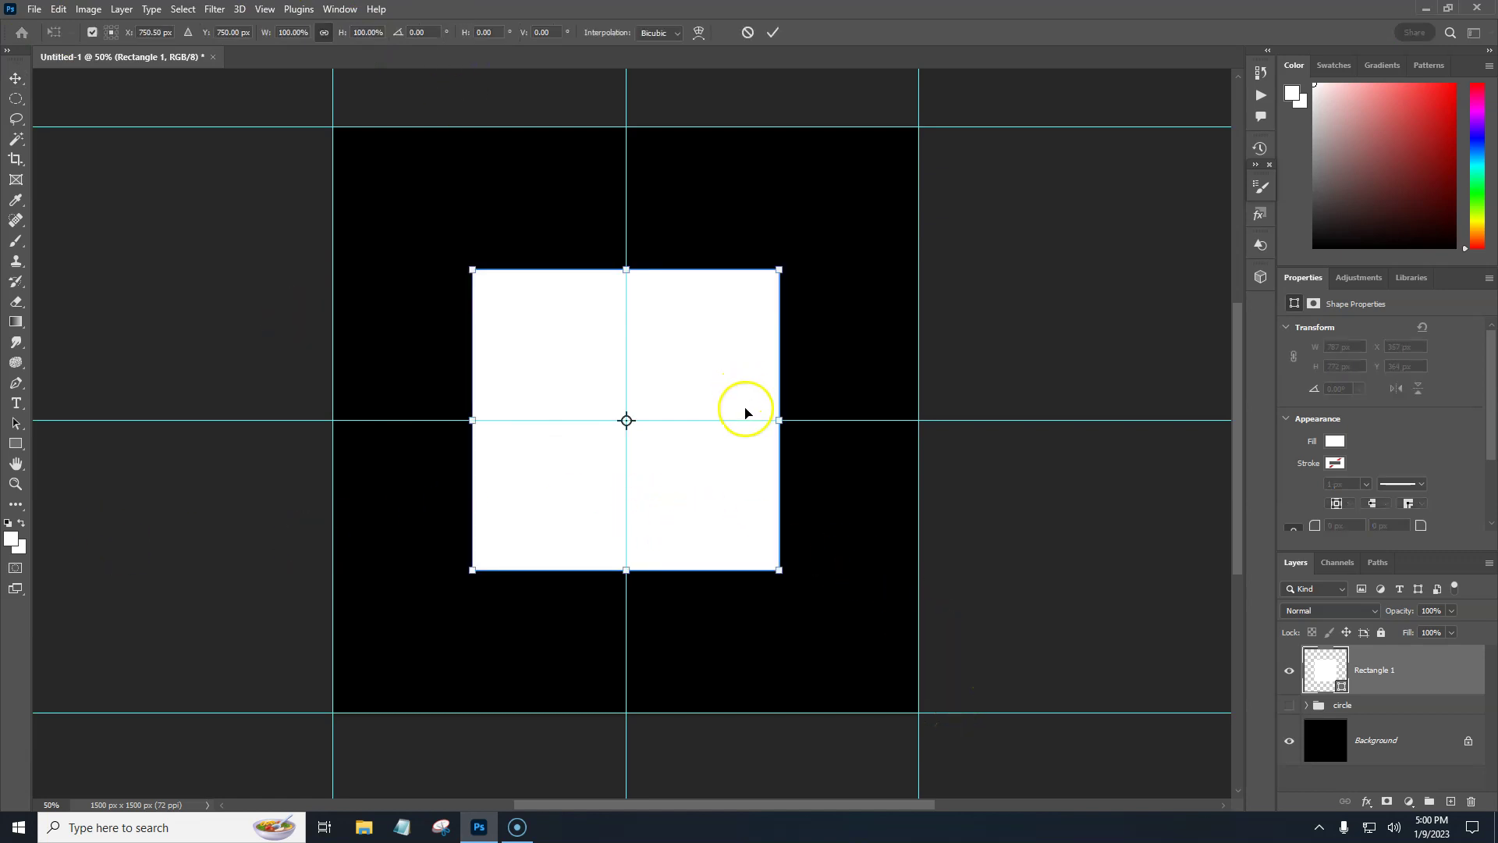
left_click(16, 406)
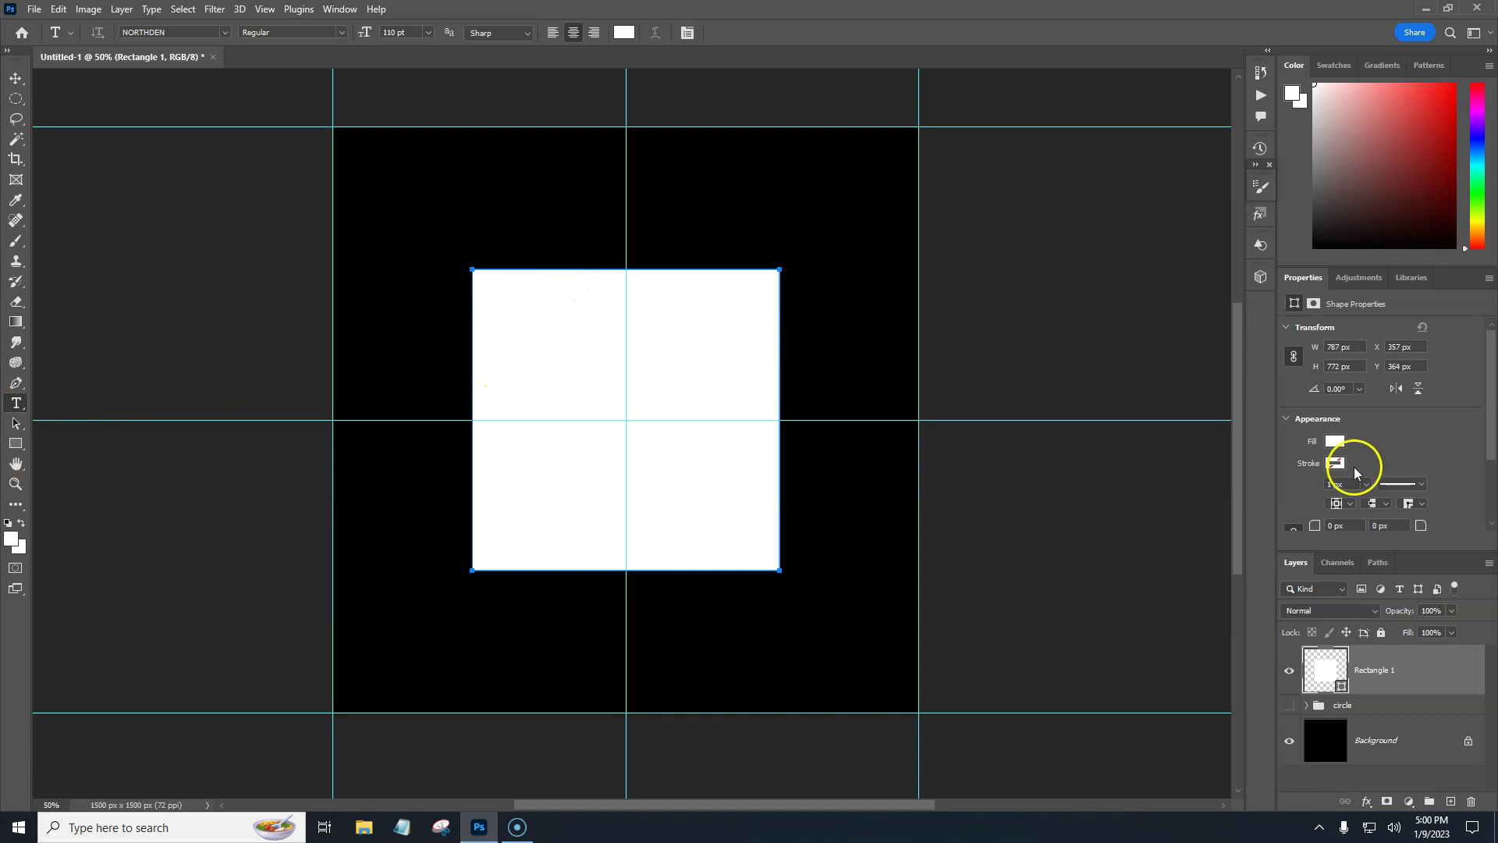
Delete the Rectangle 1 layer and set the Rectangle Tool to Path mode.
left_click_drag(1447, 674, 1470, 801)
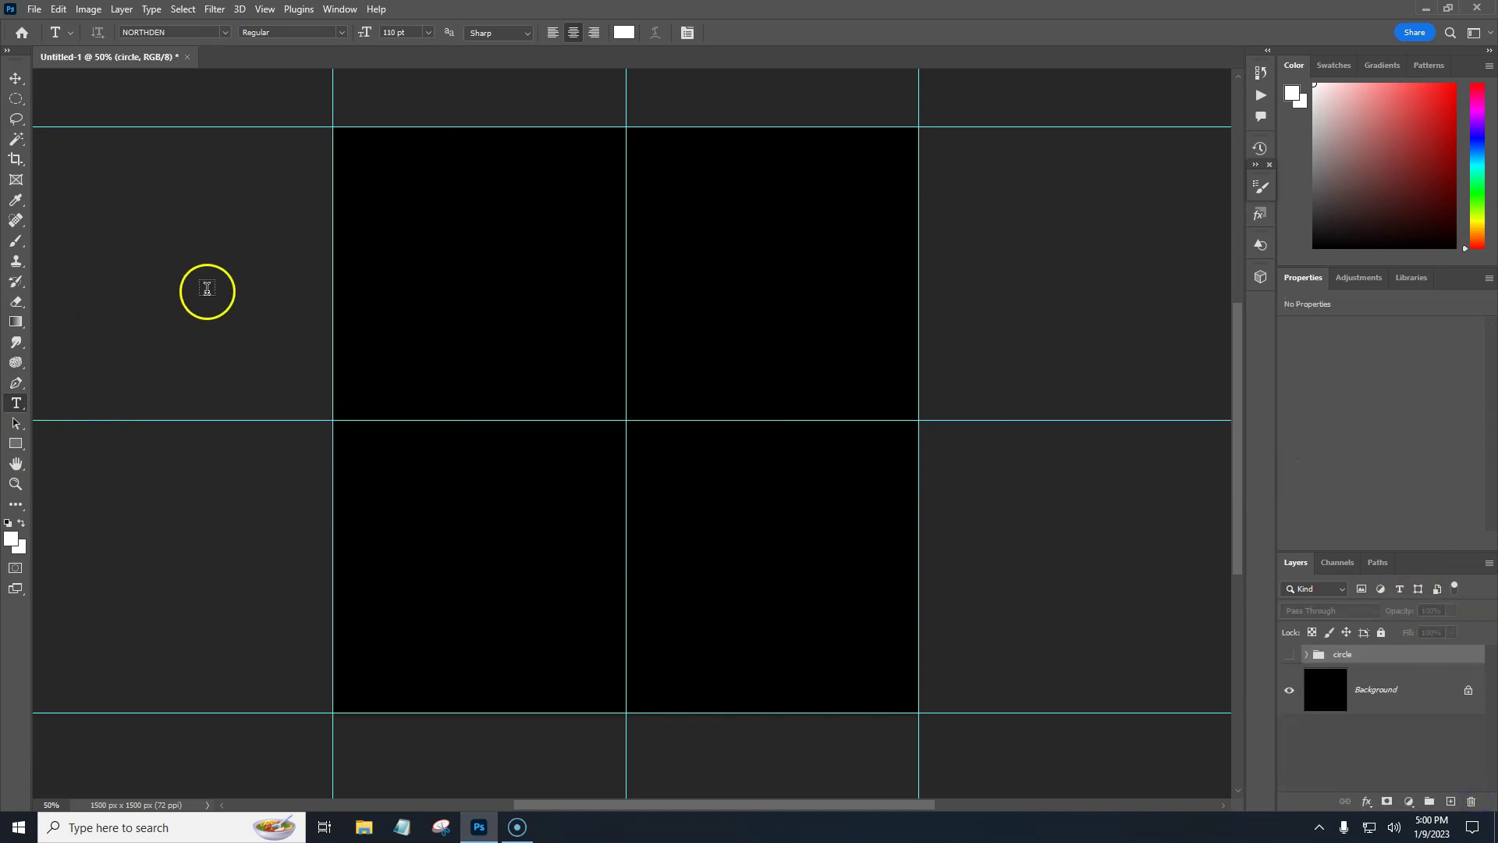
left_click(16, 446)
left_click(16, 449)
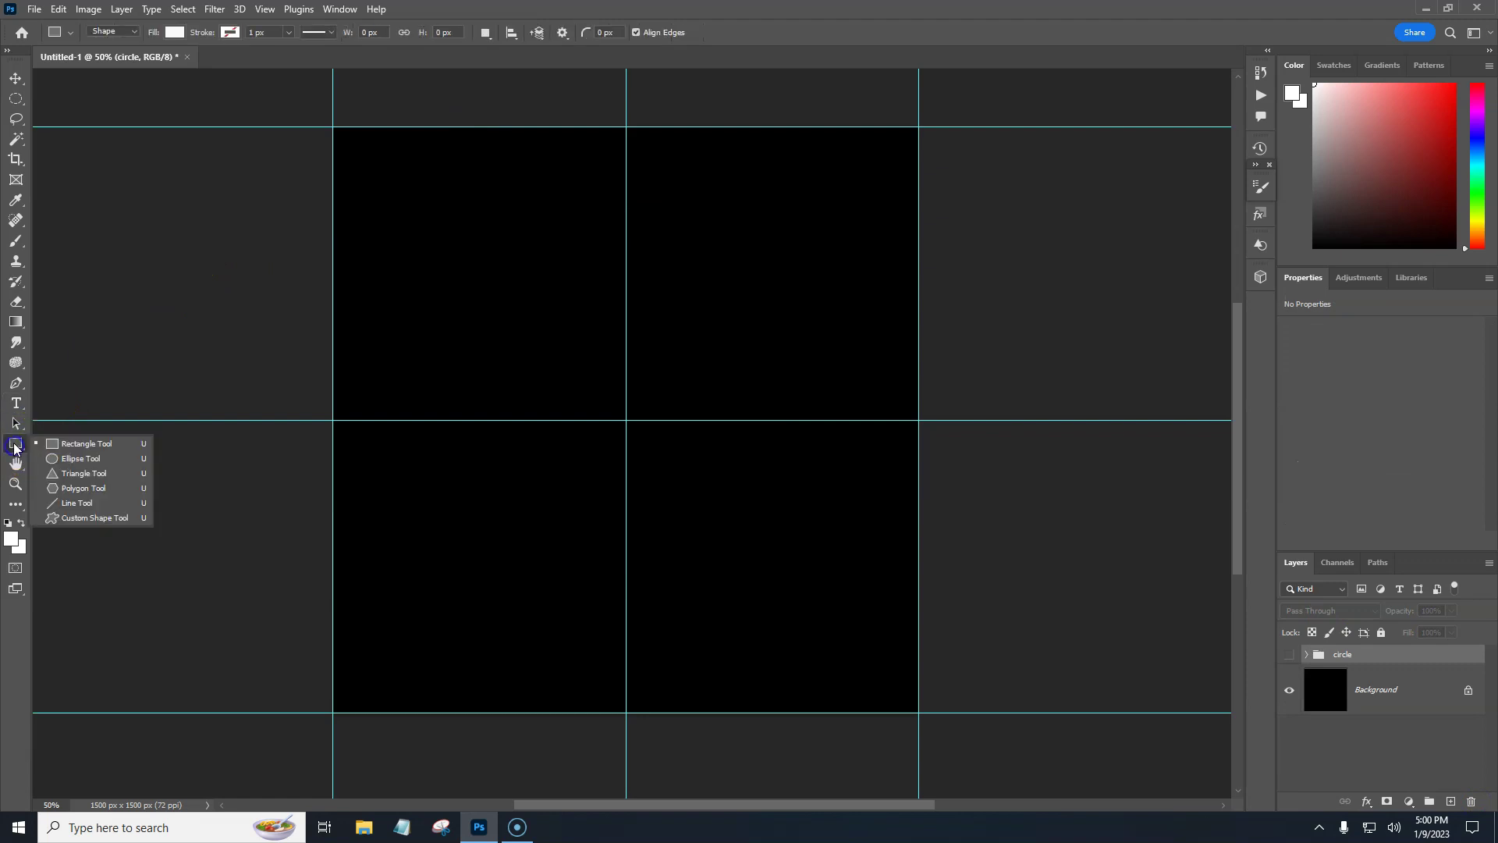
left_click(66, 445)
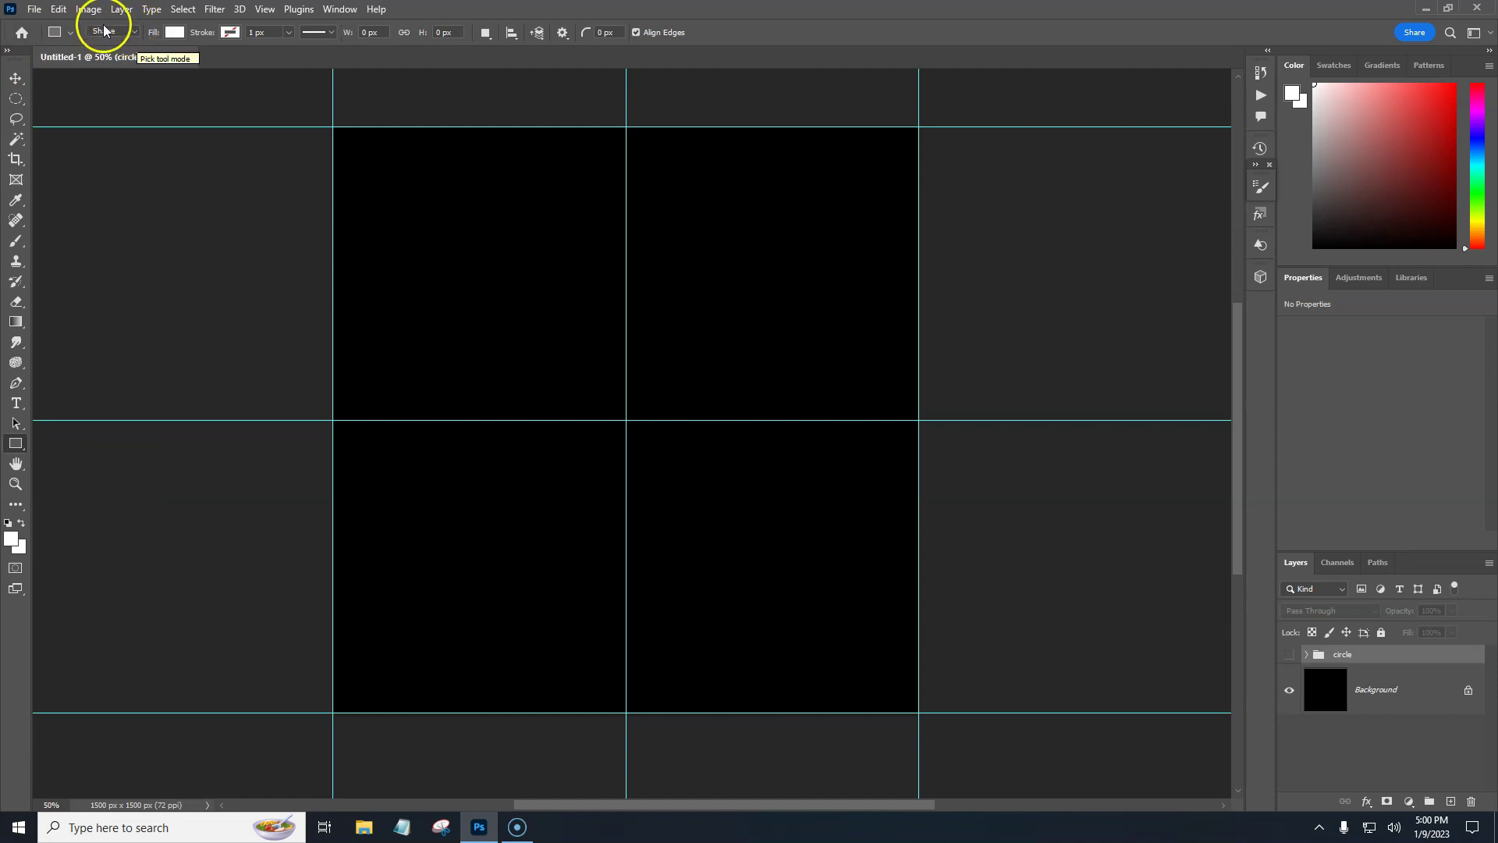
left_click(133, 35)
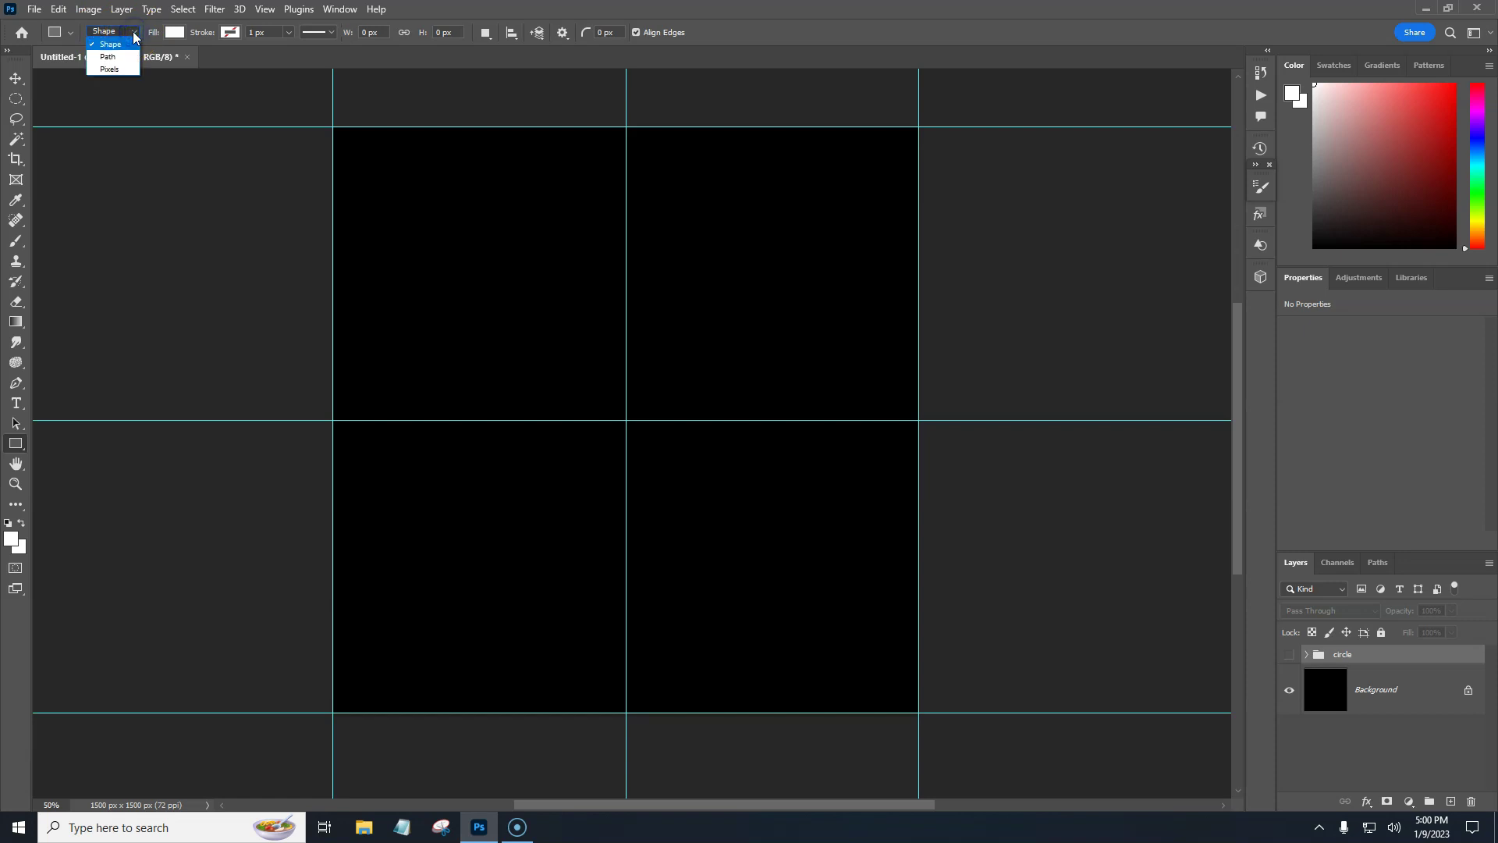
left_click(126, 61)
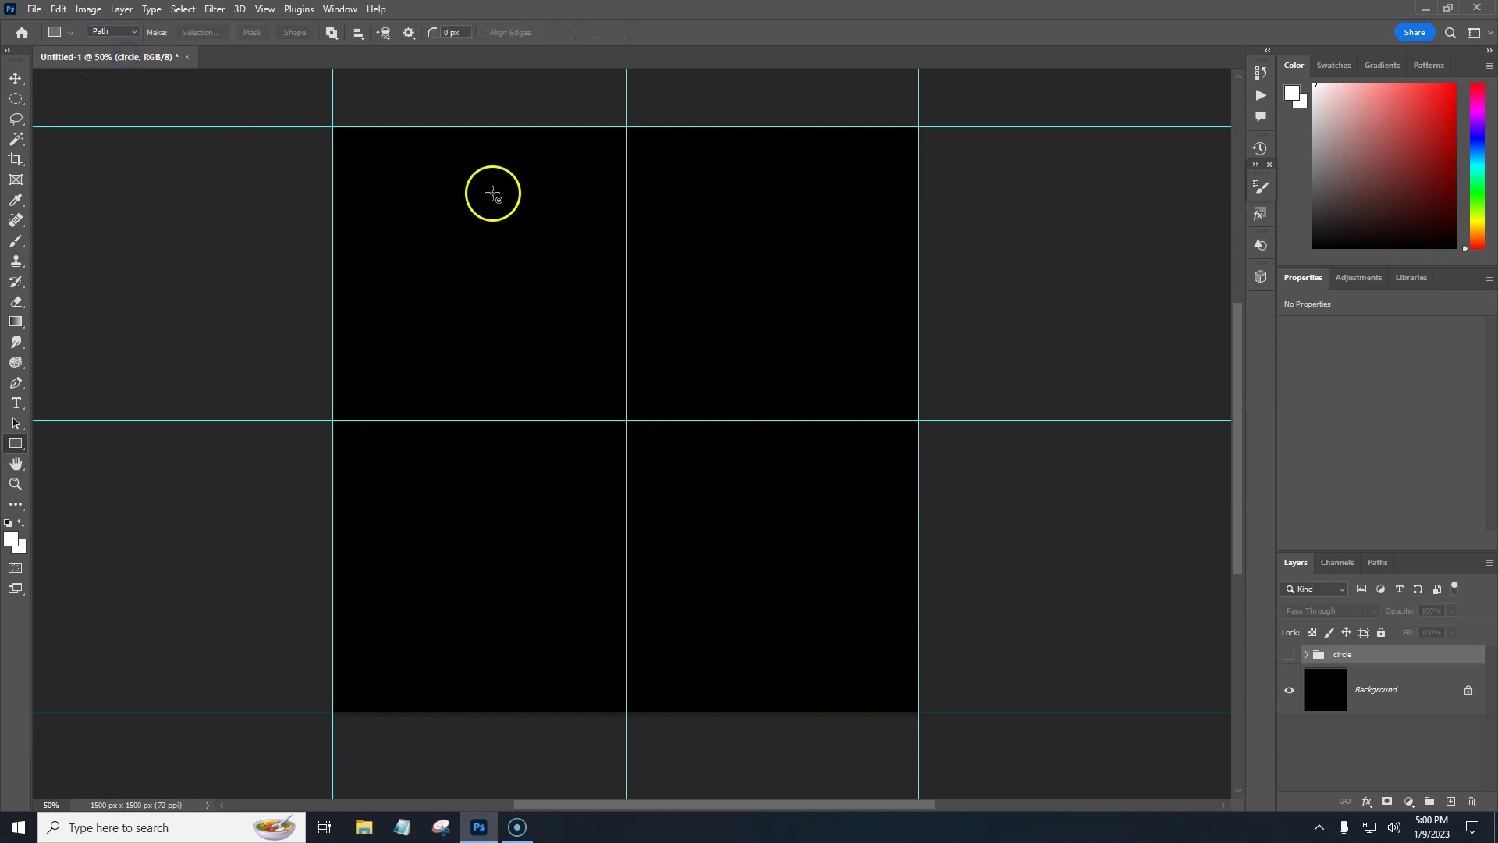
Draw a rectangular path and centre it on the guide crossing at X 750 px, Y 750 px.
left_click_drag(492, 275, 768, 556)
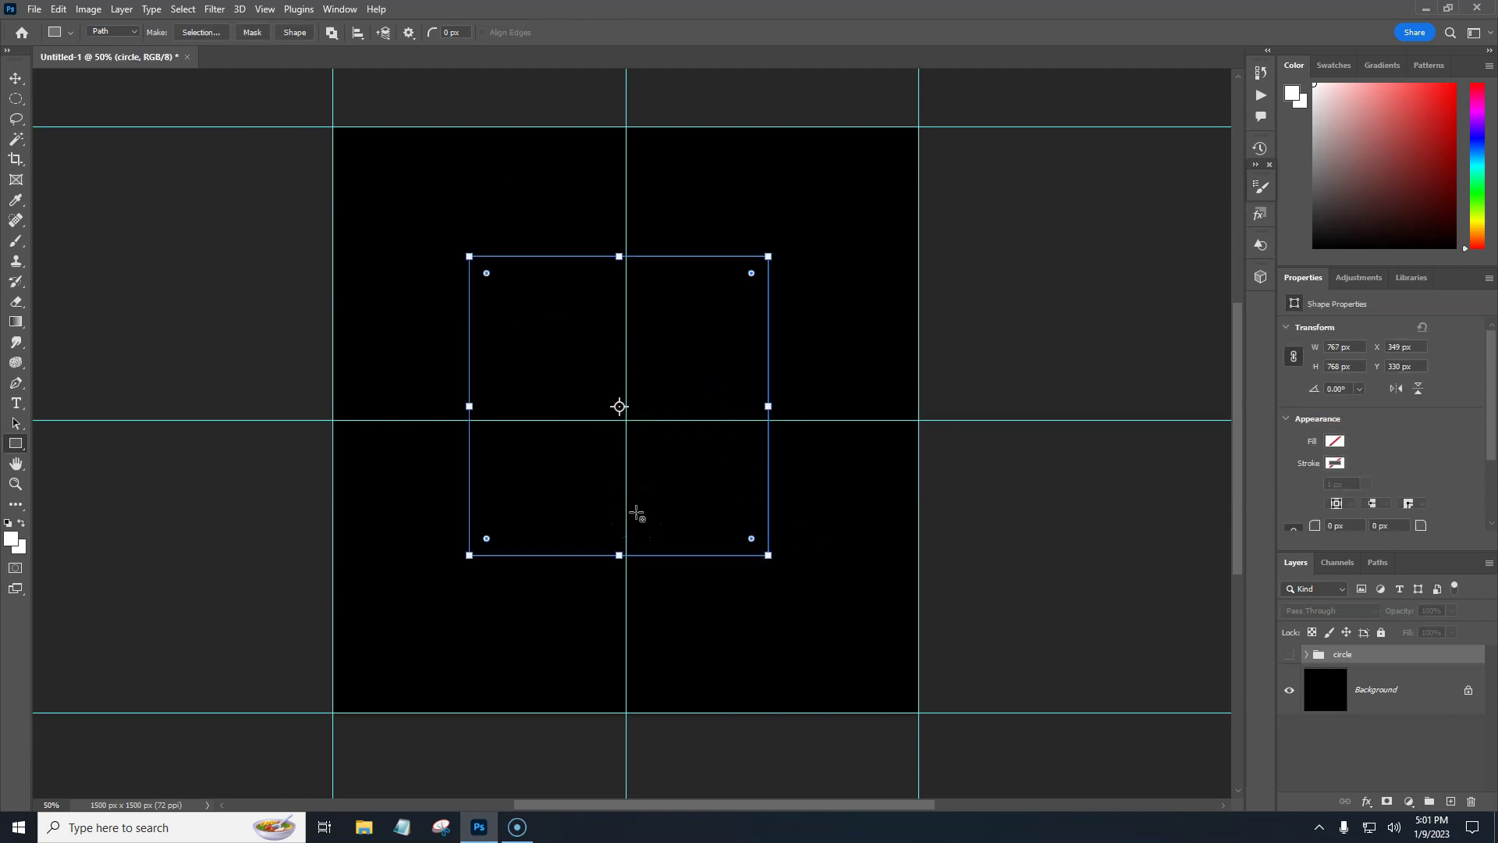
left_click(16, 78)
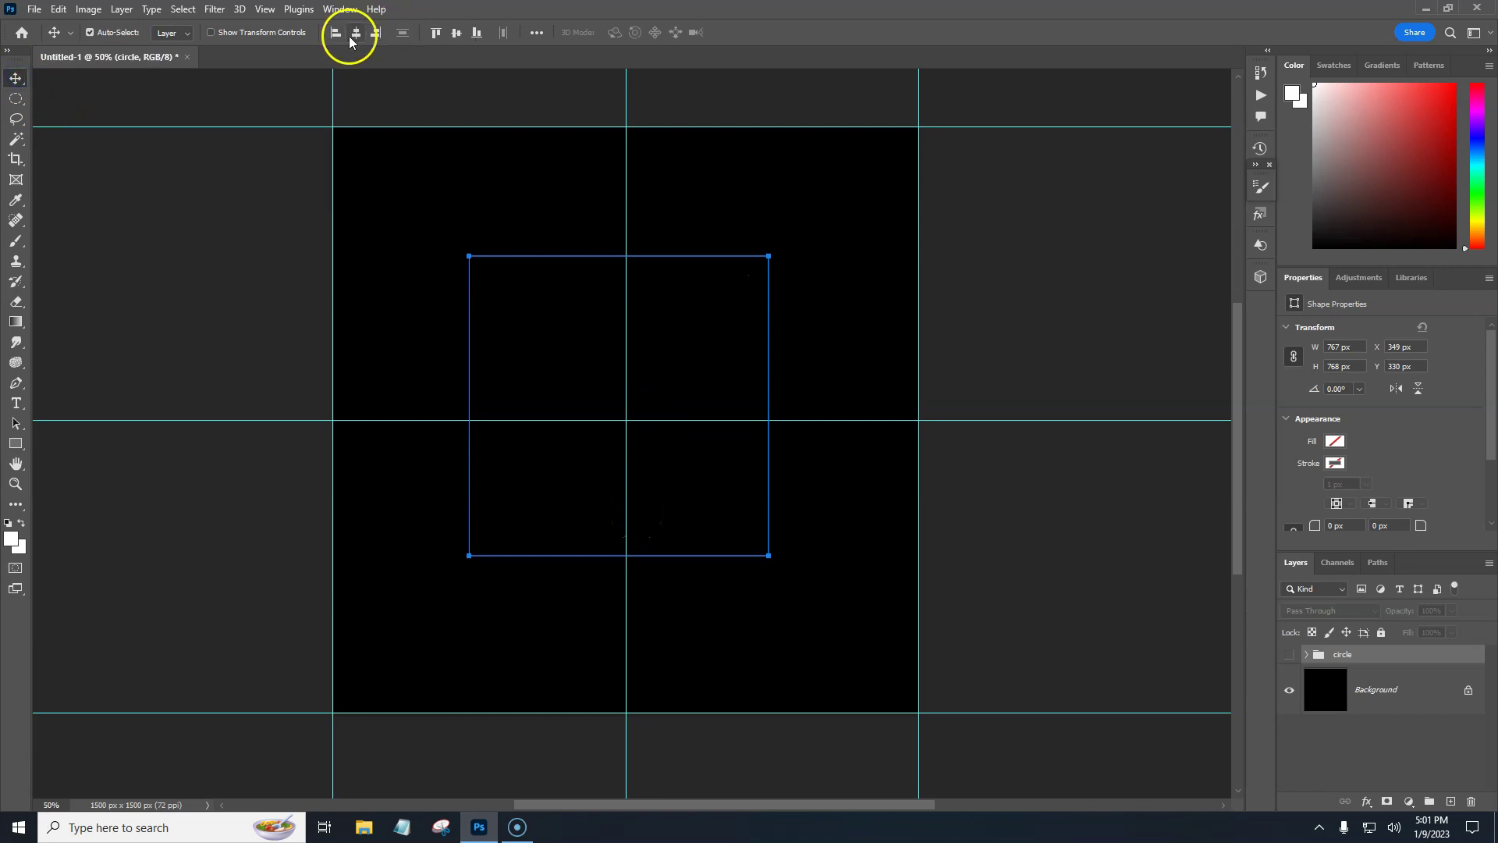
left_click(459, 35)
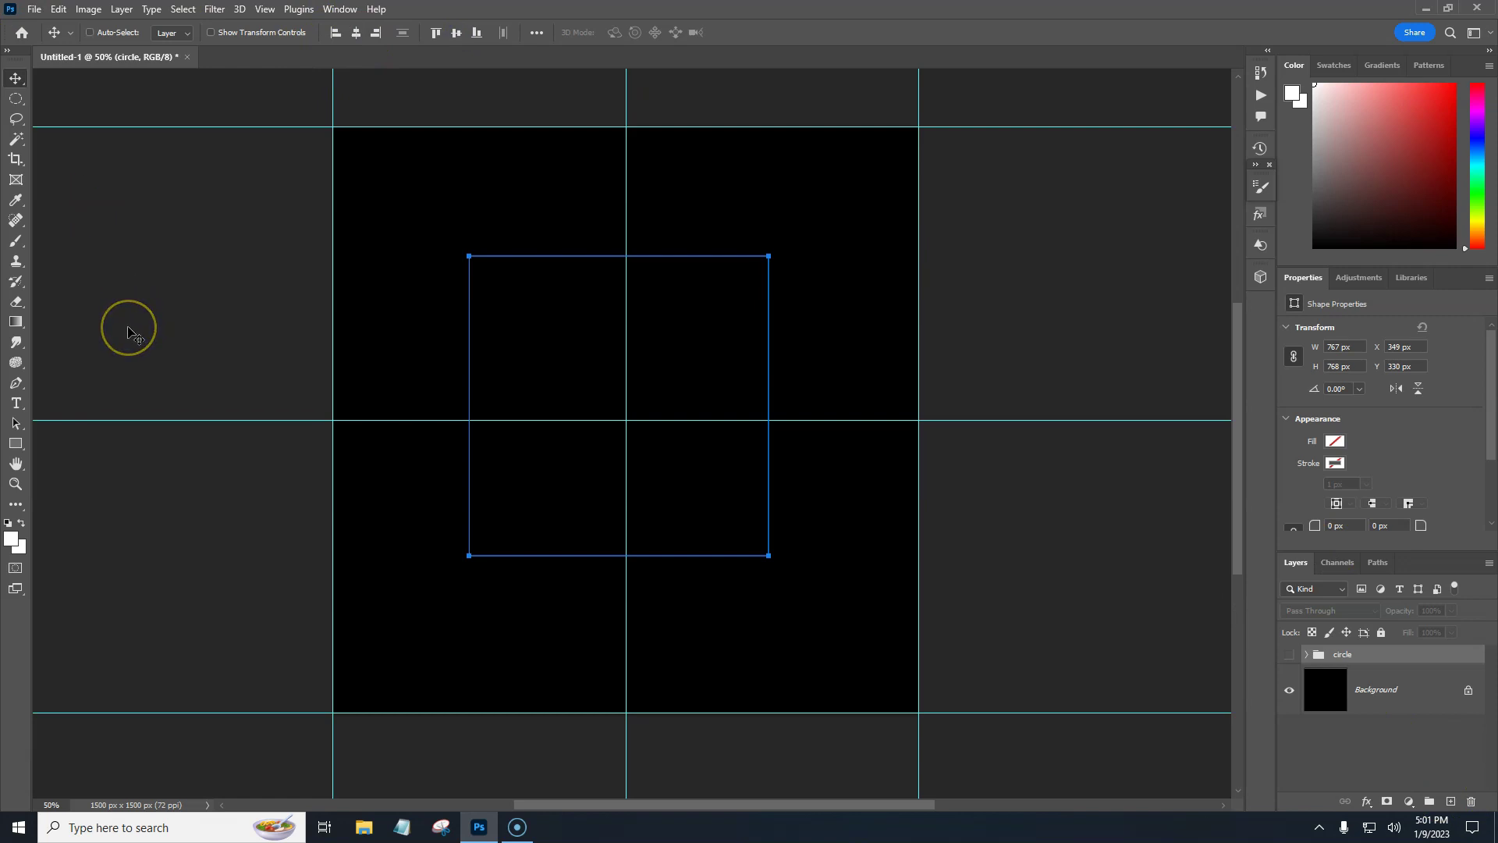
key("ctrl+t")
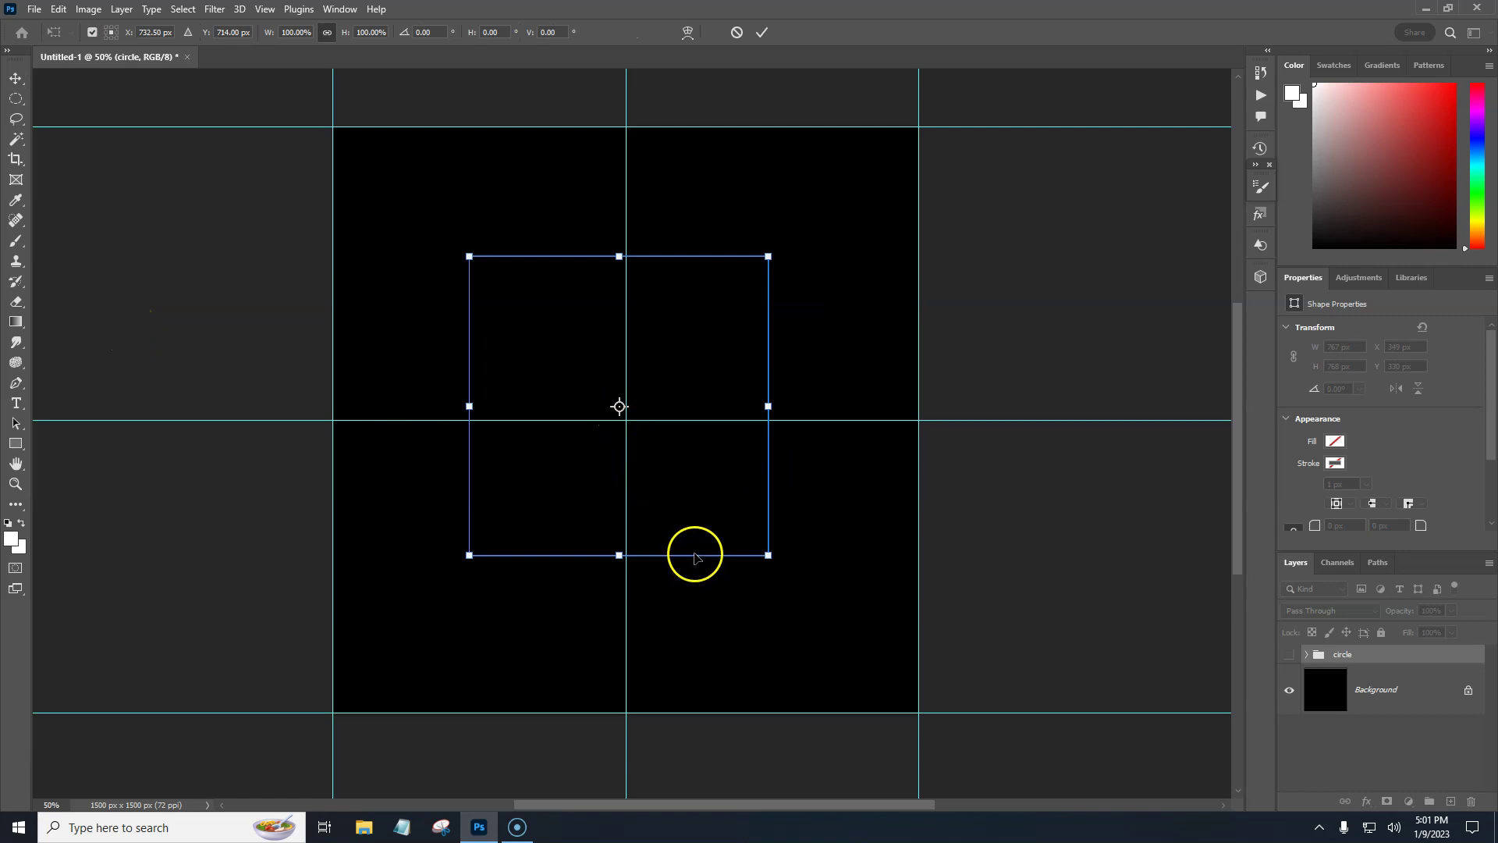
left_click_drag(695, 556, 702, 570)
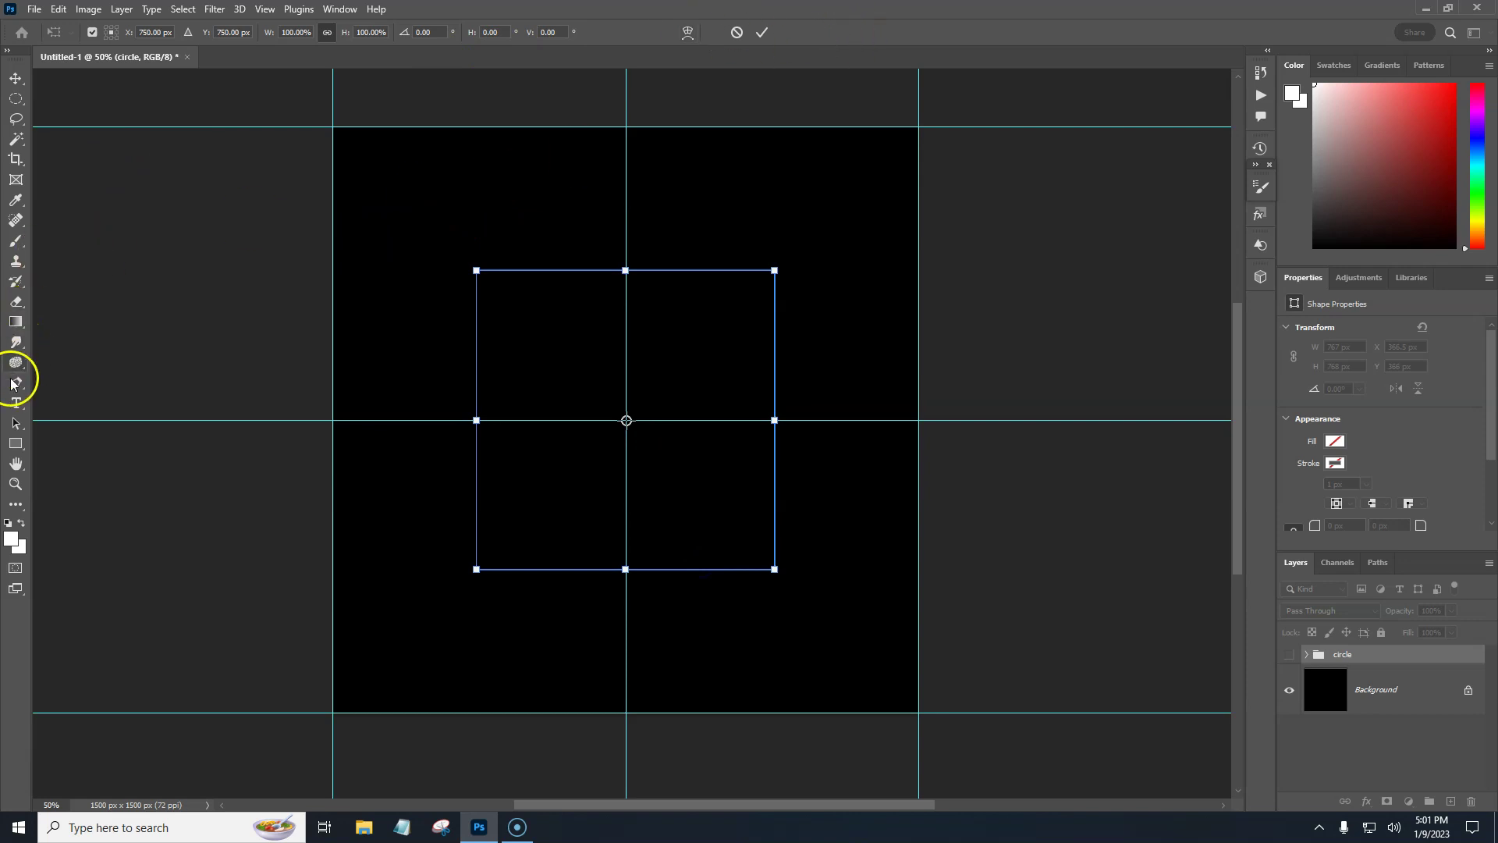
Place Lorem ipsum placeholder text on the square path with a 0 pt baseline shift.
left_click(15, 403)
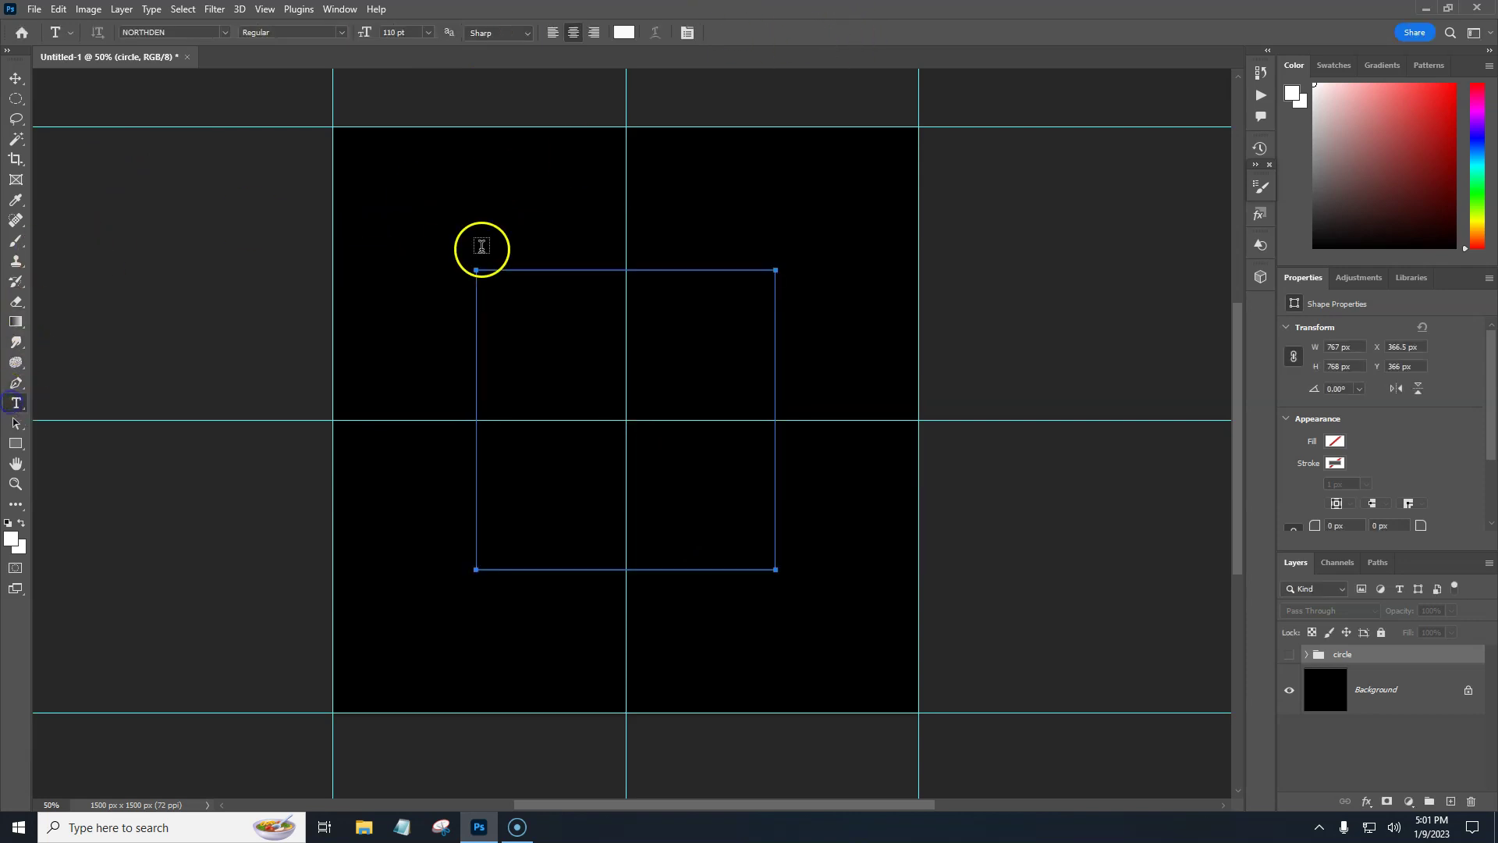
left_click(513, 269)
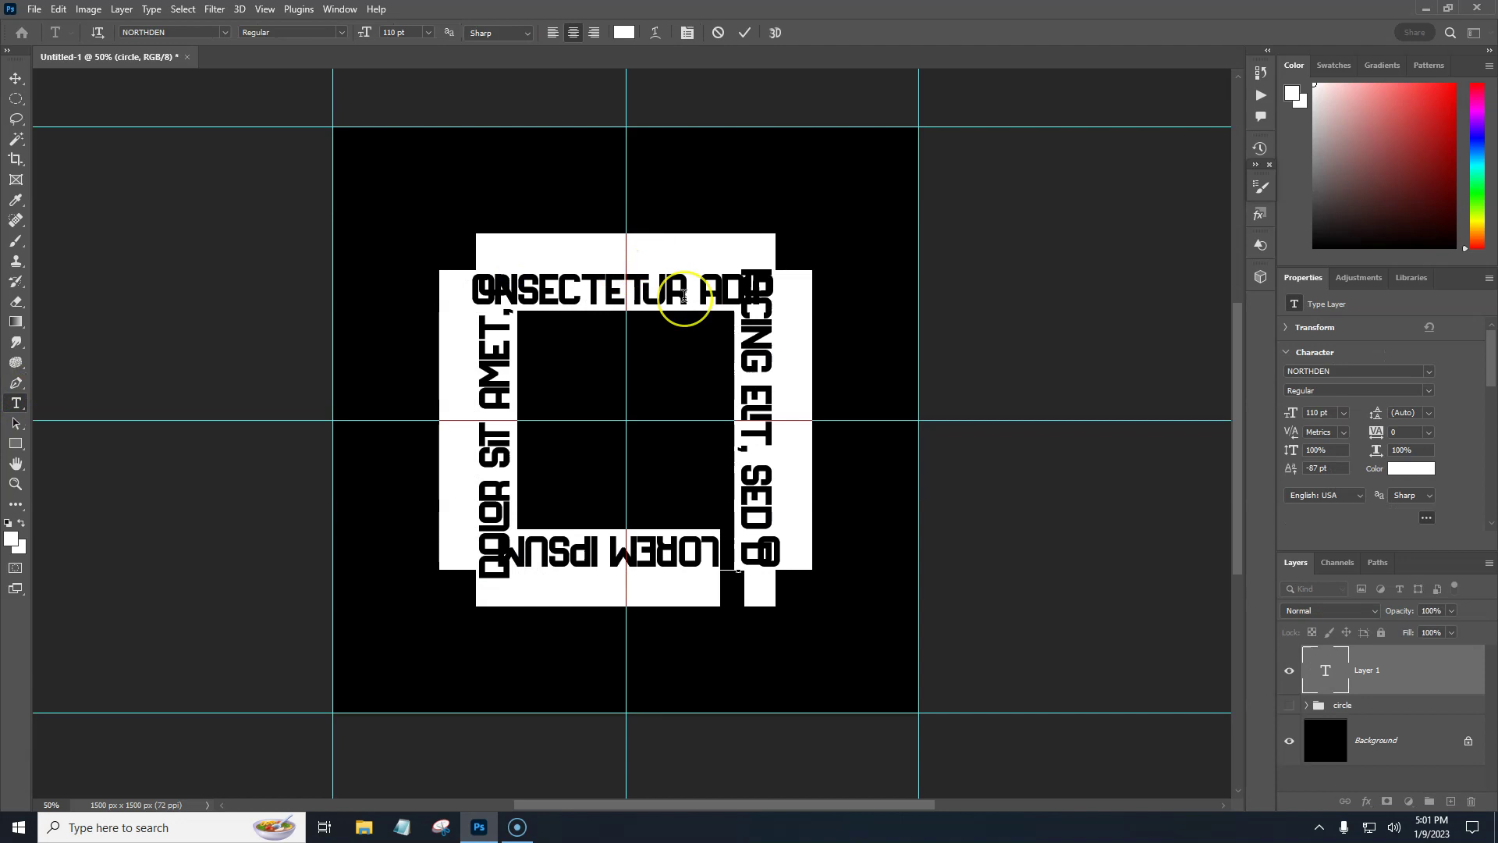
key("ctrl+Return")
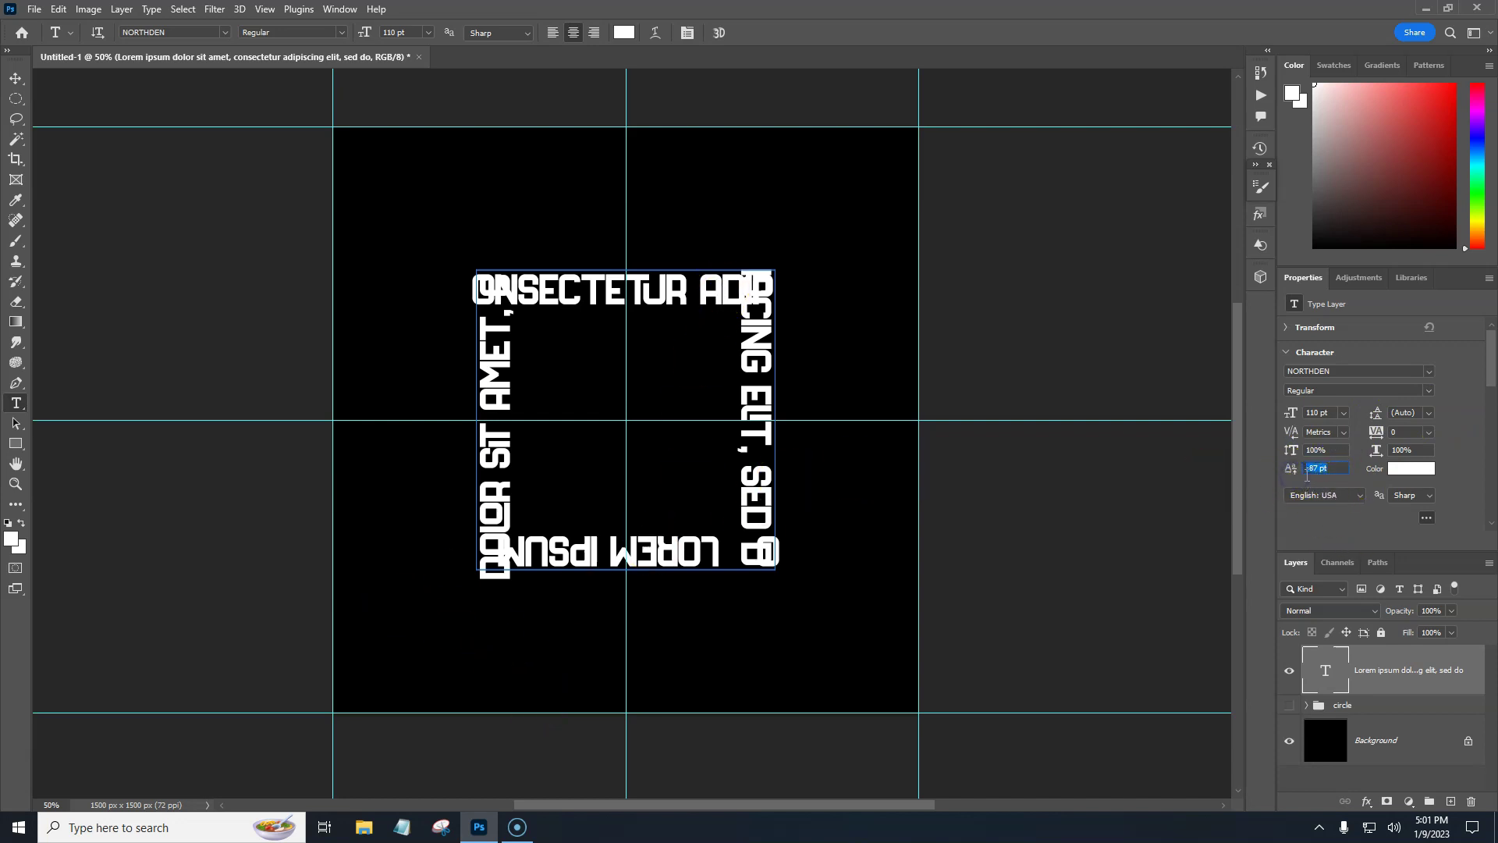
type("0")
key("Return")
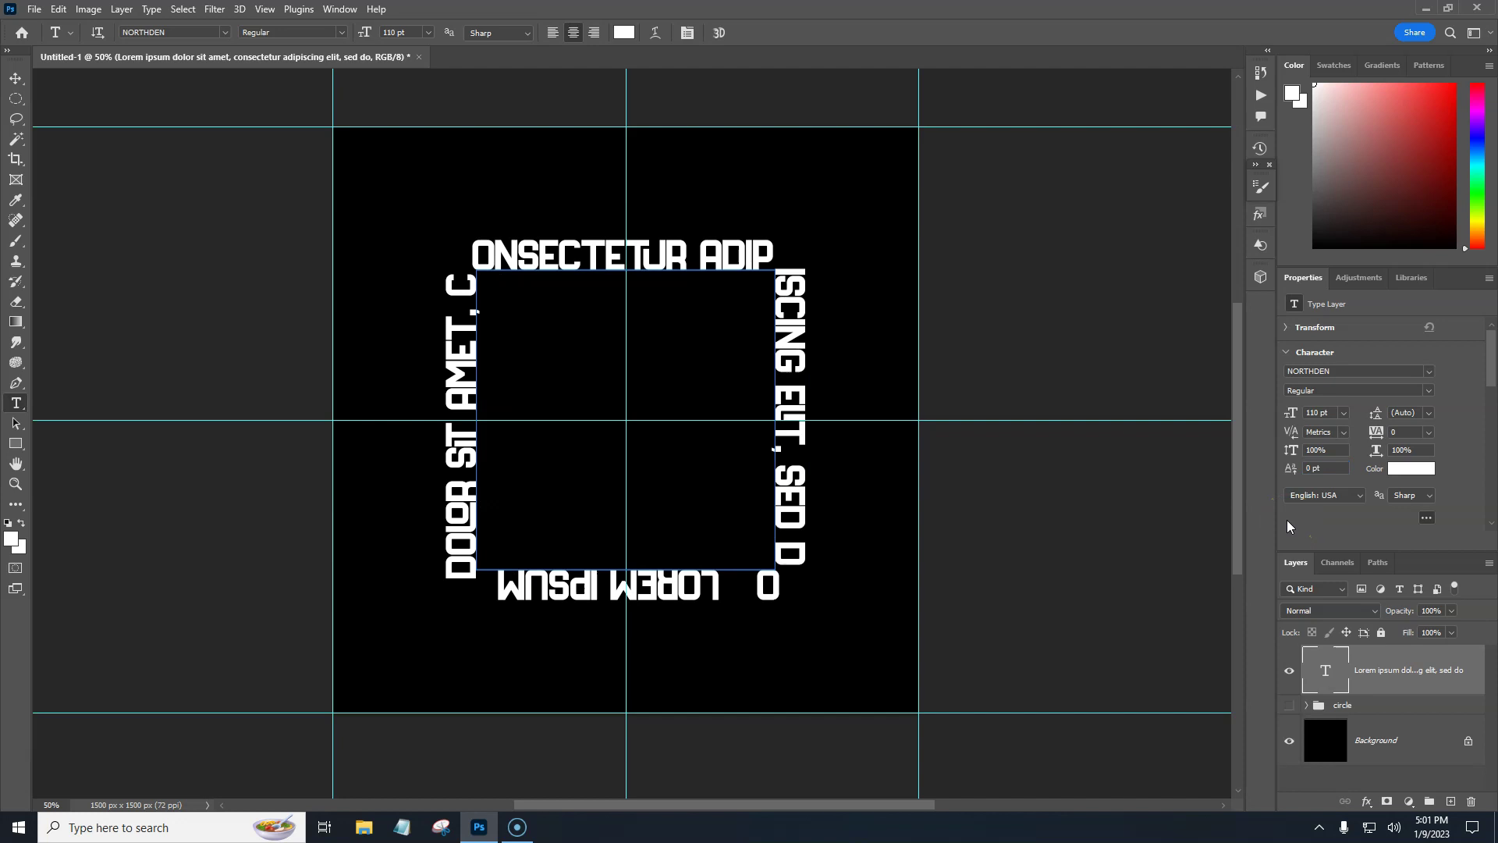
left_click(1285, 519)
left_click(17, 402)
Move the text's start and end markers so it runs along the left, top and right sides.
left_click(13, 421)
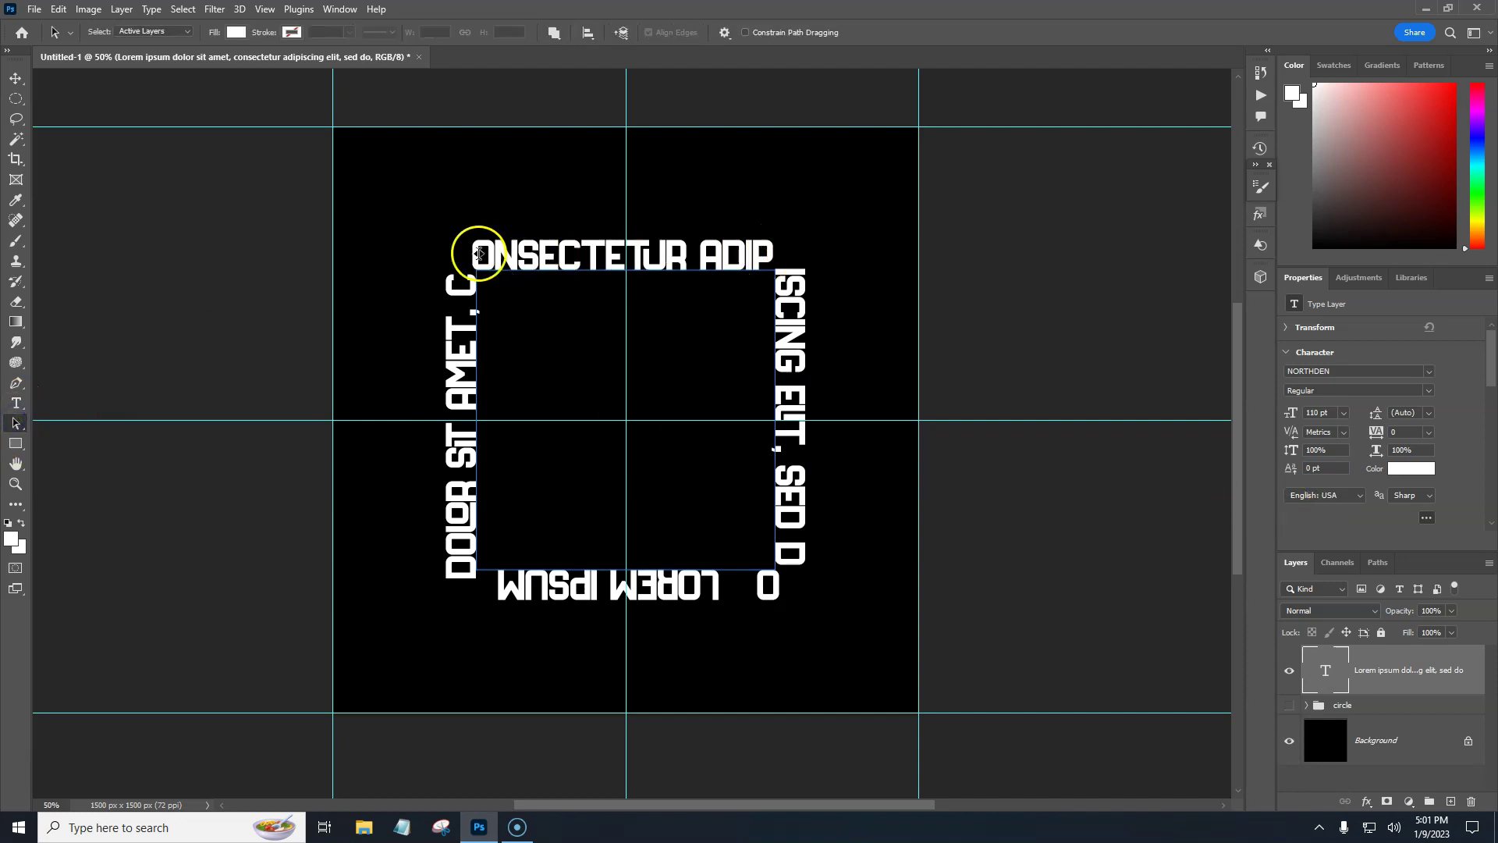
left_click(723, 575)
left_click_drag(455, 512, 468, 414)
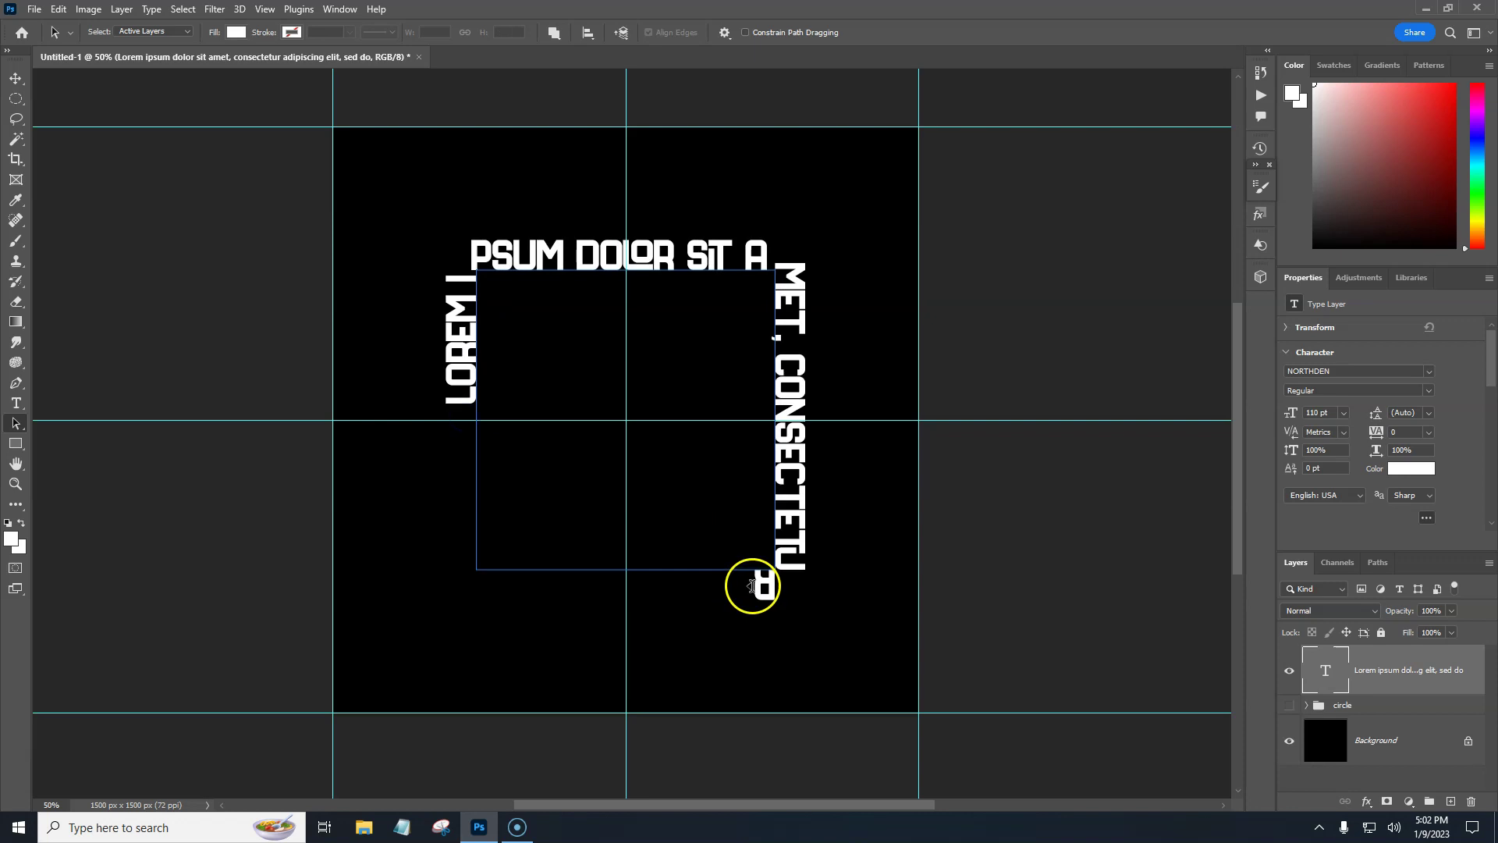
left_click_drag(748, 581, 803, 416)
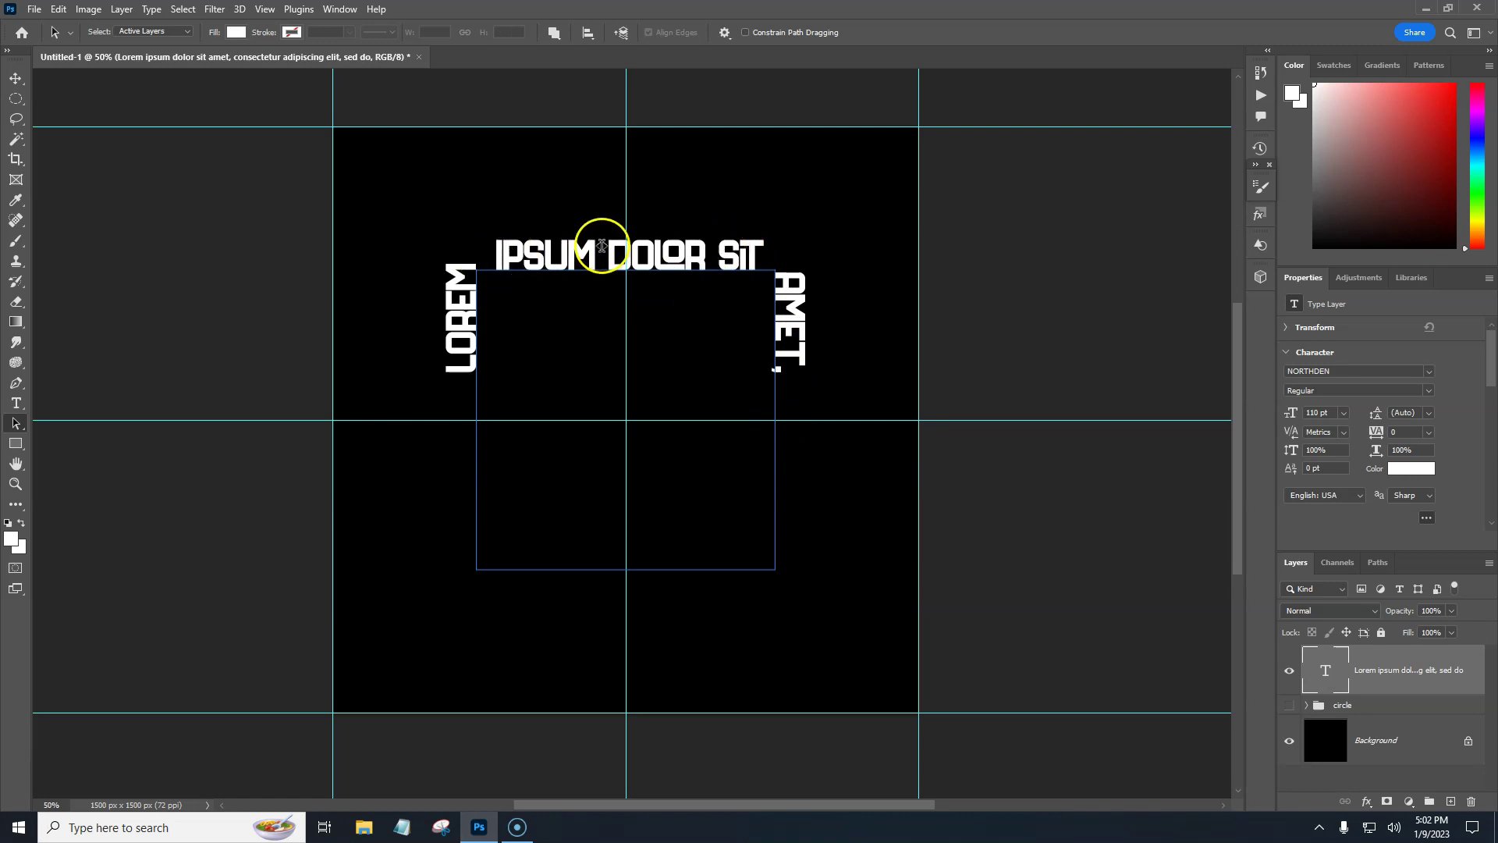
left_click(777, 269)
left_click_drag(799, 394, 534, 459)
mouse_move(453, 230)
left_mouse_down()
mouse_move(422, 170)
mouse_move(572, 330)
mouse_move(590, 225)
left_mouse_up()
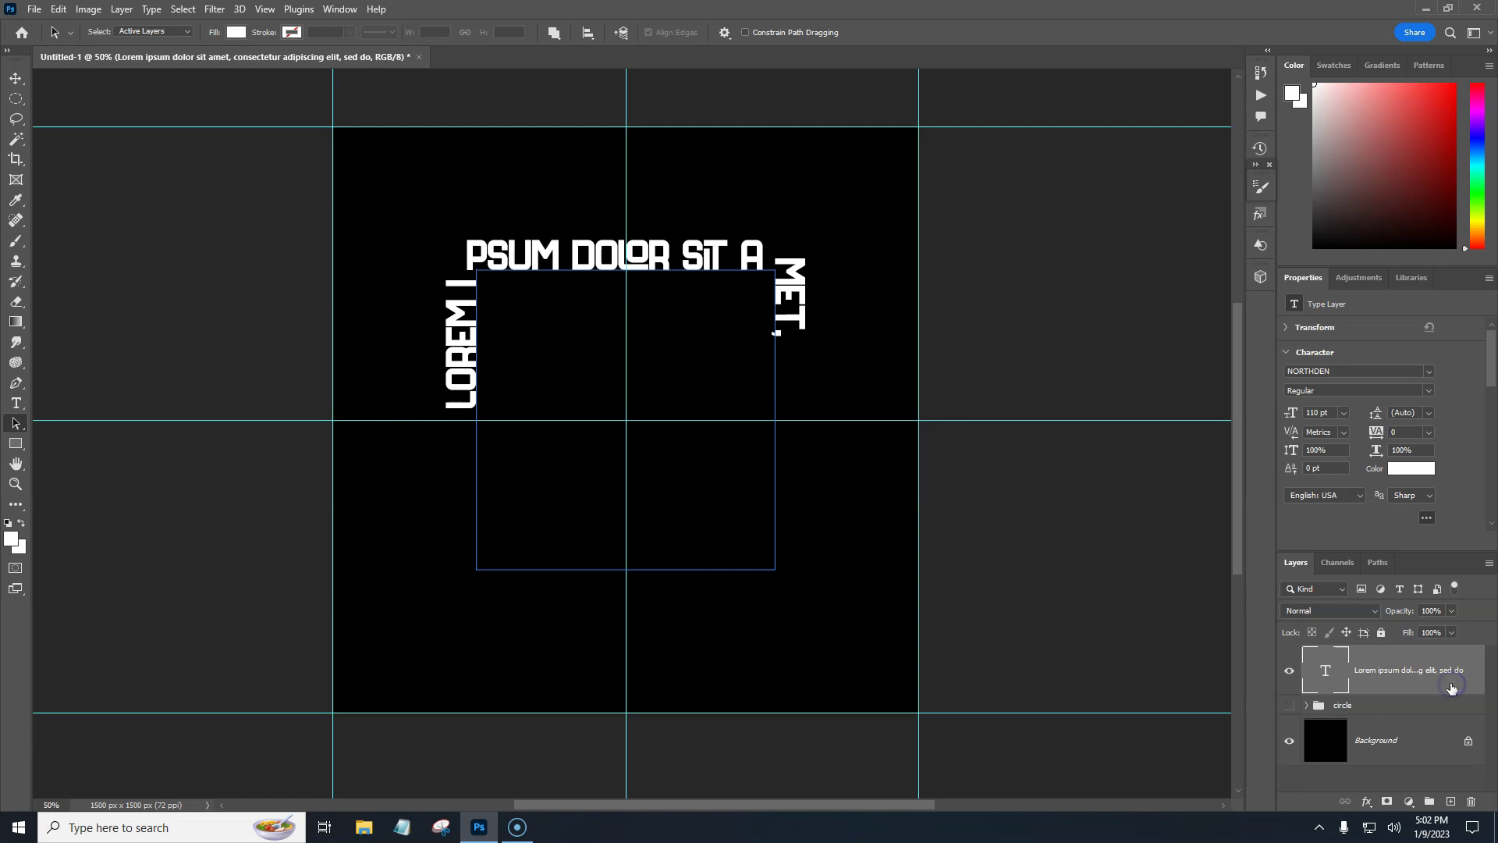
Delete the Lorem ipsum text layer from the square path.
key("Delete")
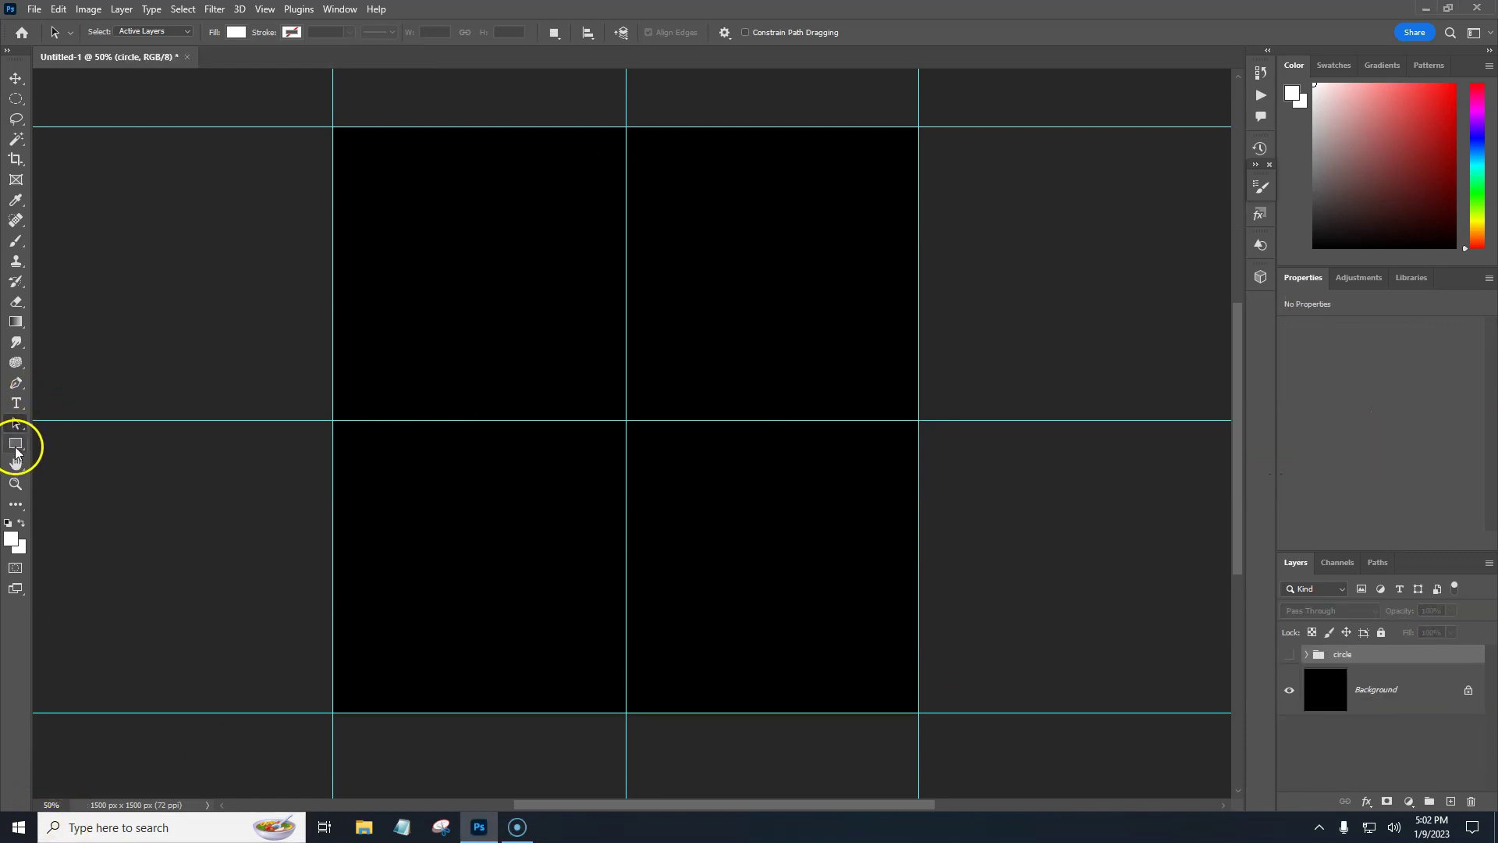
left_click(16, 446)
right_click(15, 446)
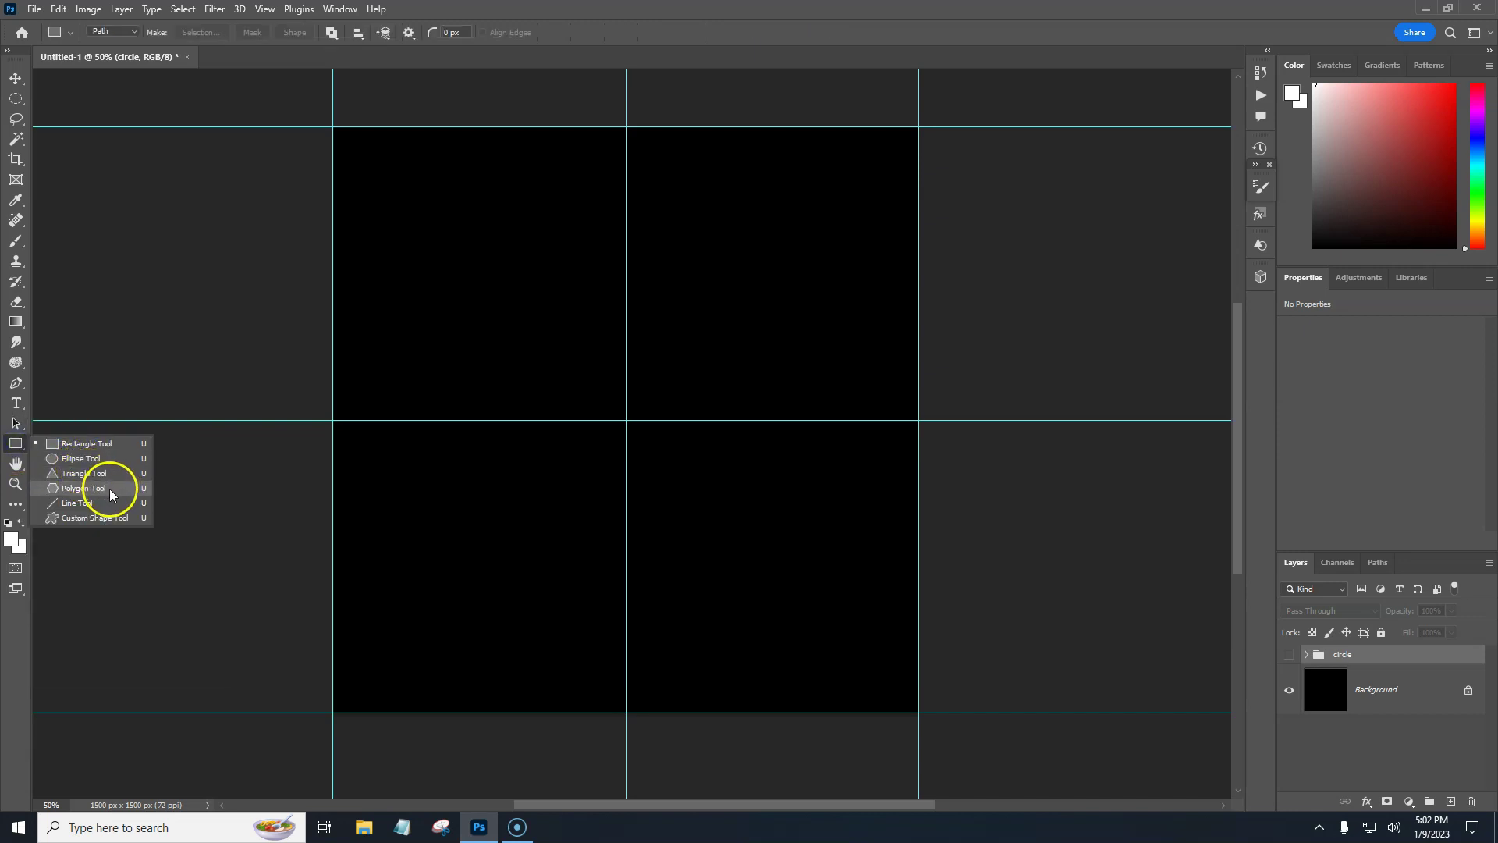
double_click(563, 7)
left_click(1141, 131)
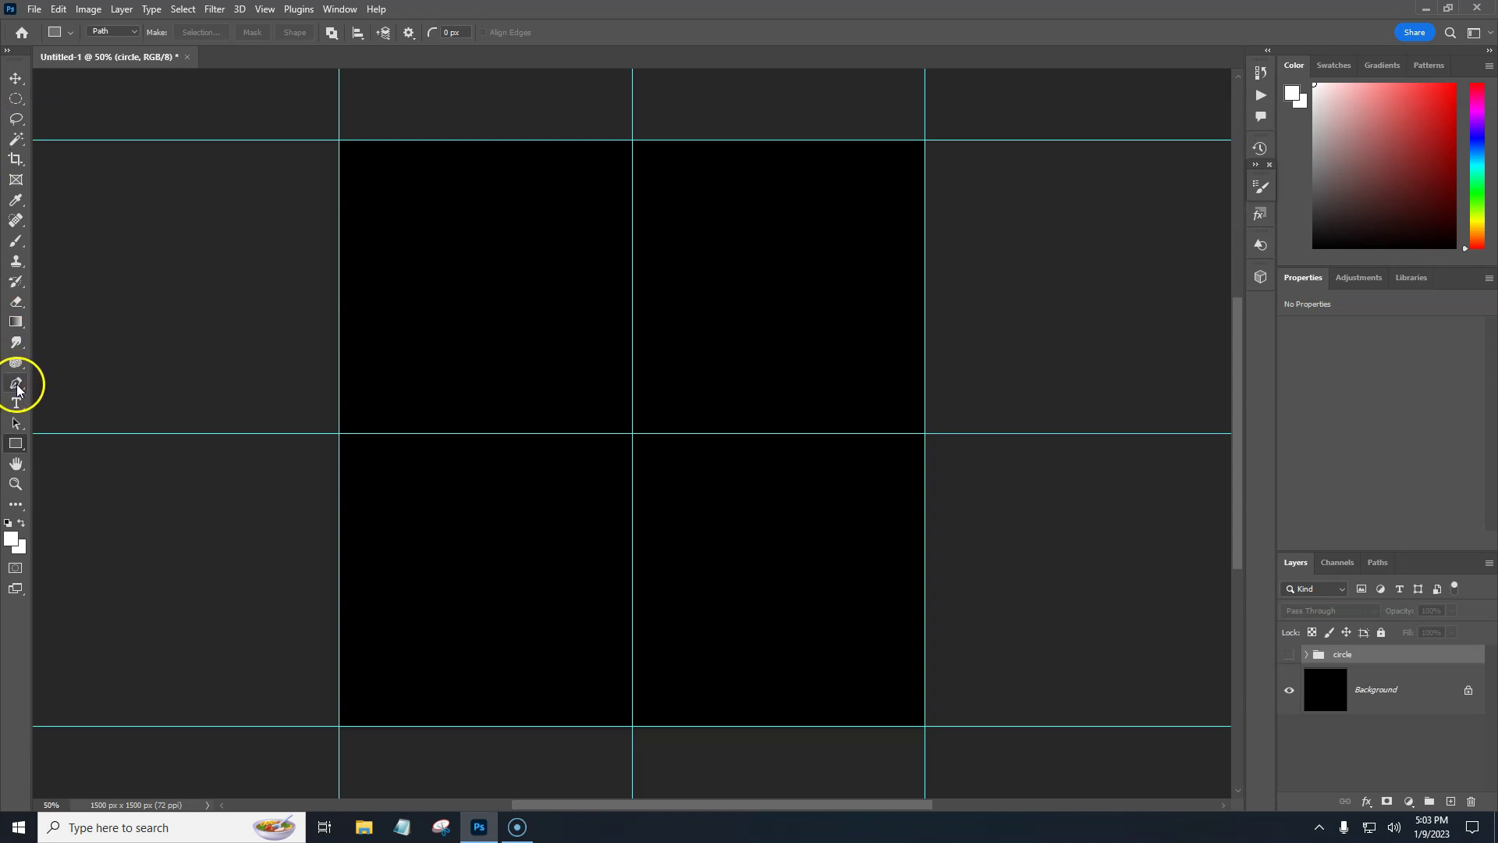
Draw a wavy path with the Pen tool and run placeholder text along it.
left_click(17, 385)
left_click(74, 383)
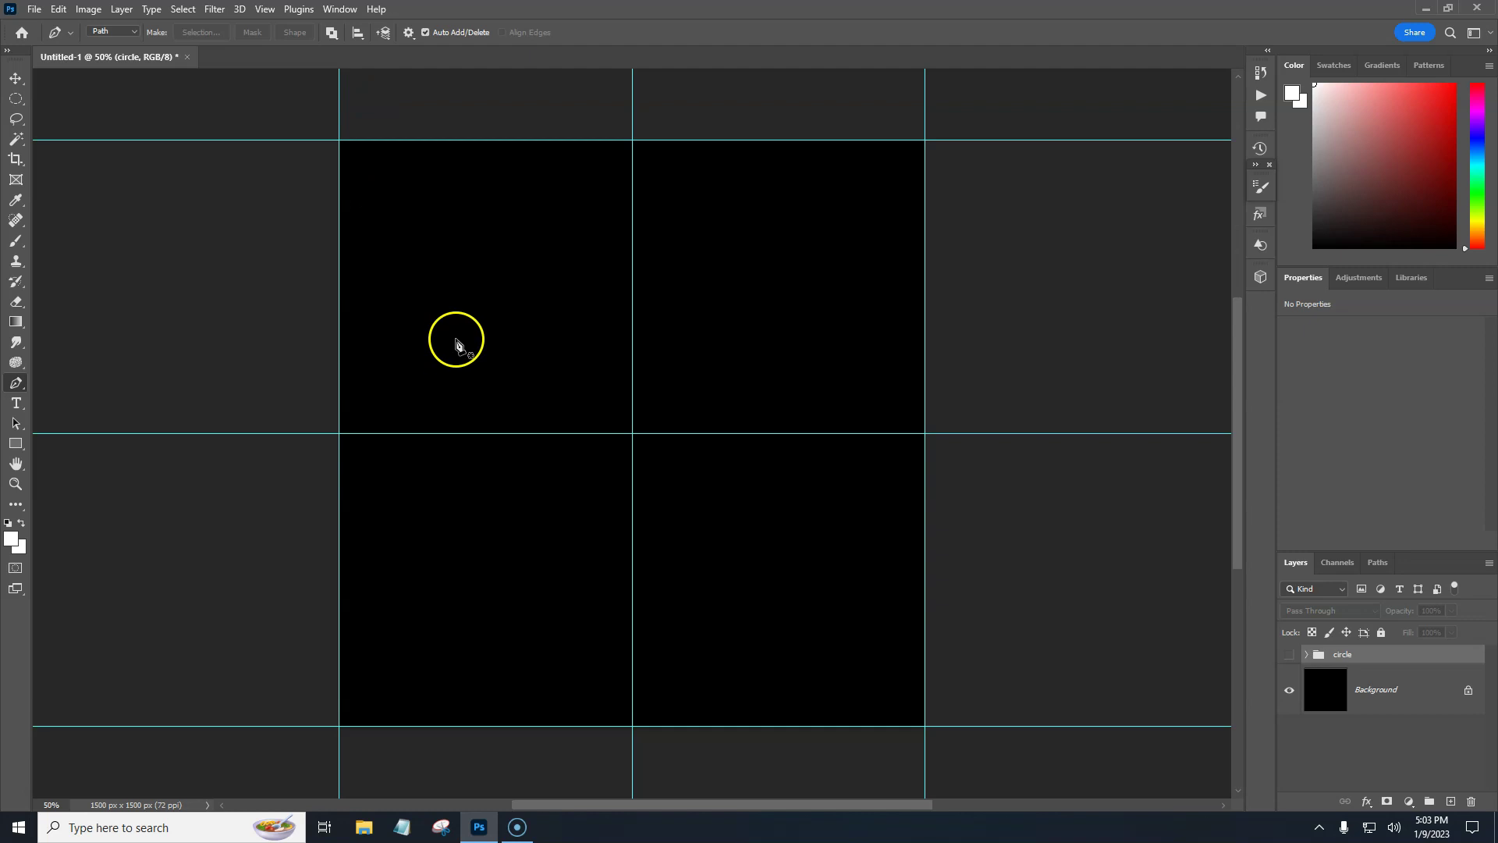
left_click(374, 346)
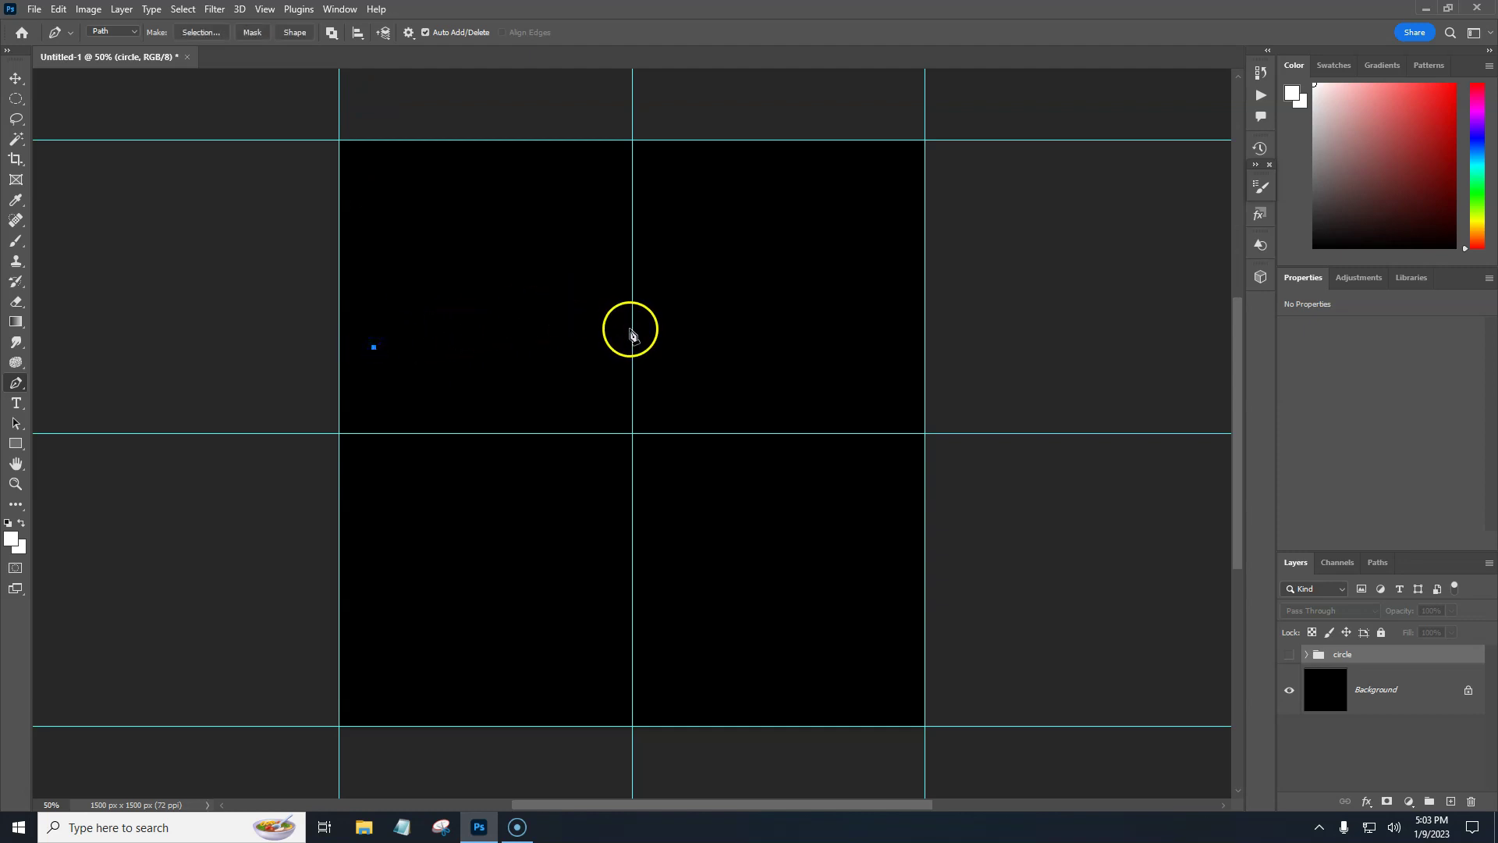
left_click_drag(632, 327, 795, 369)
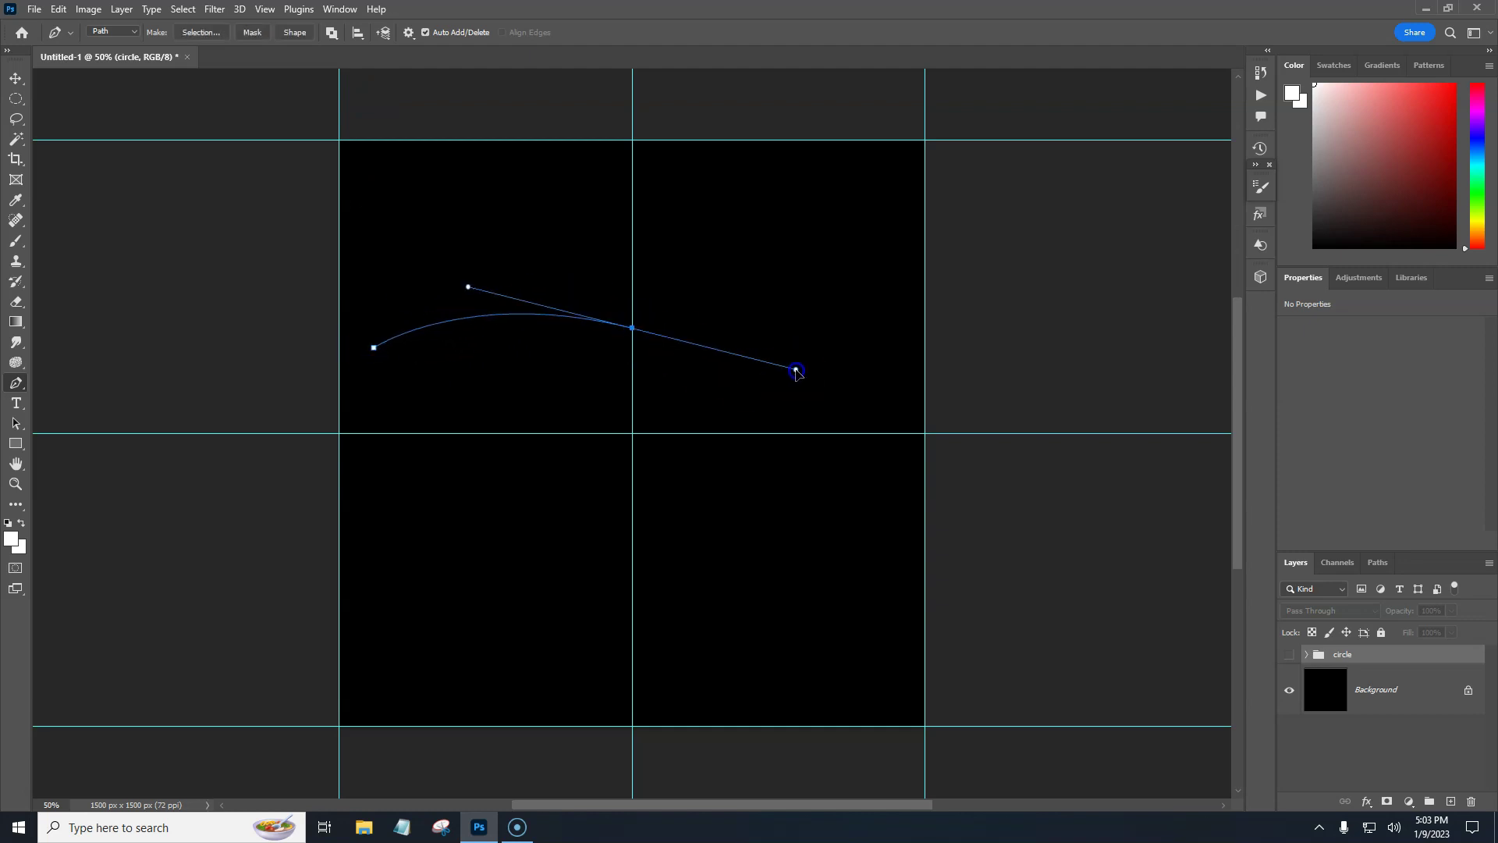
left_click(925, 304)
left_click_drag(941, 312, 1011, 283)
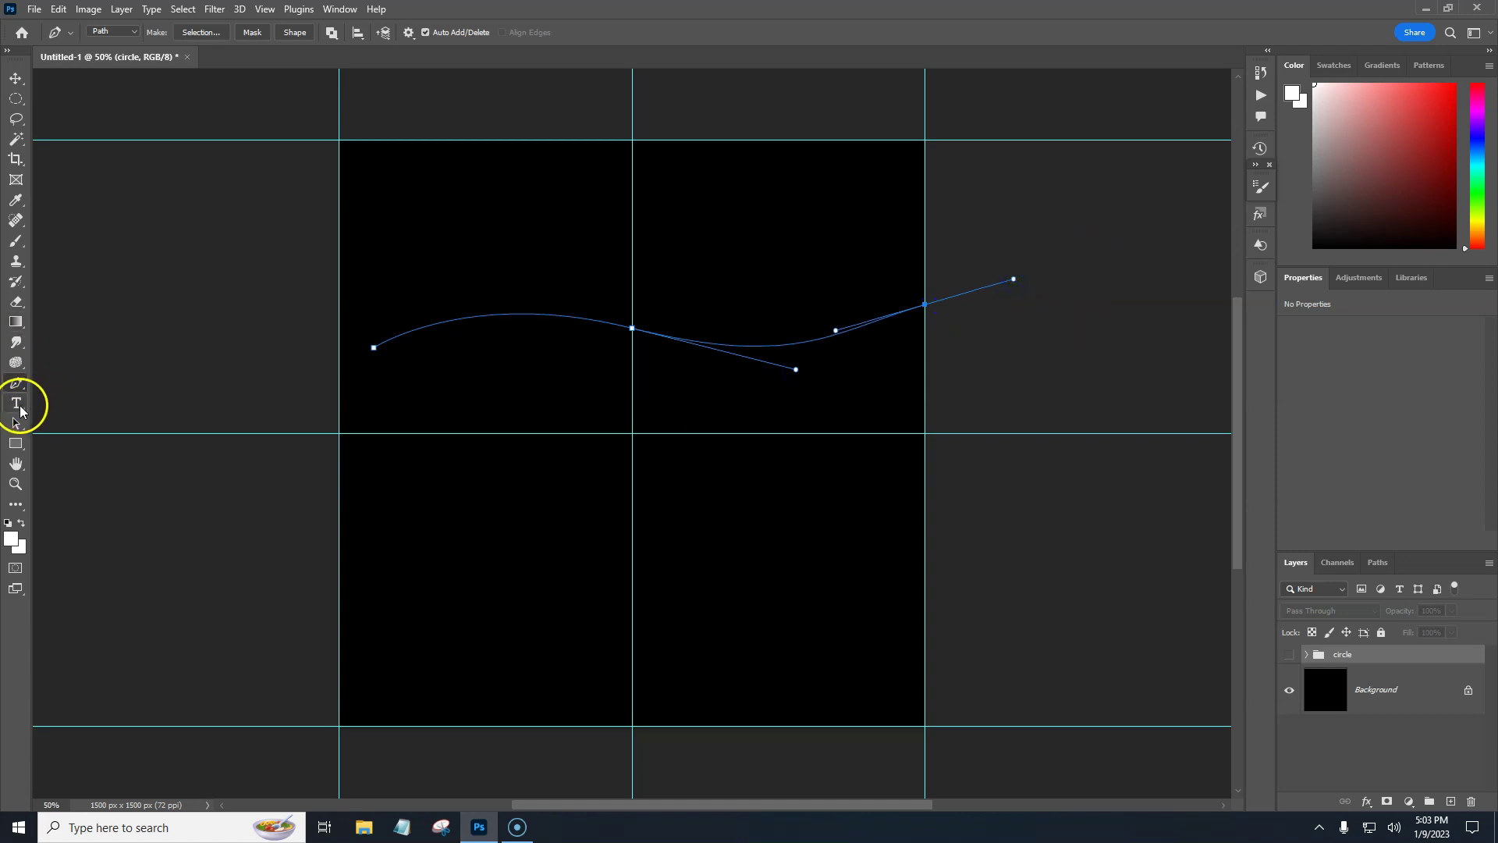
left_click(17, 403)
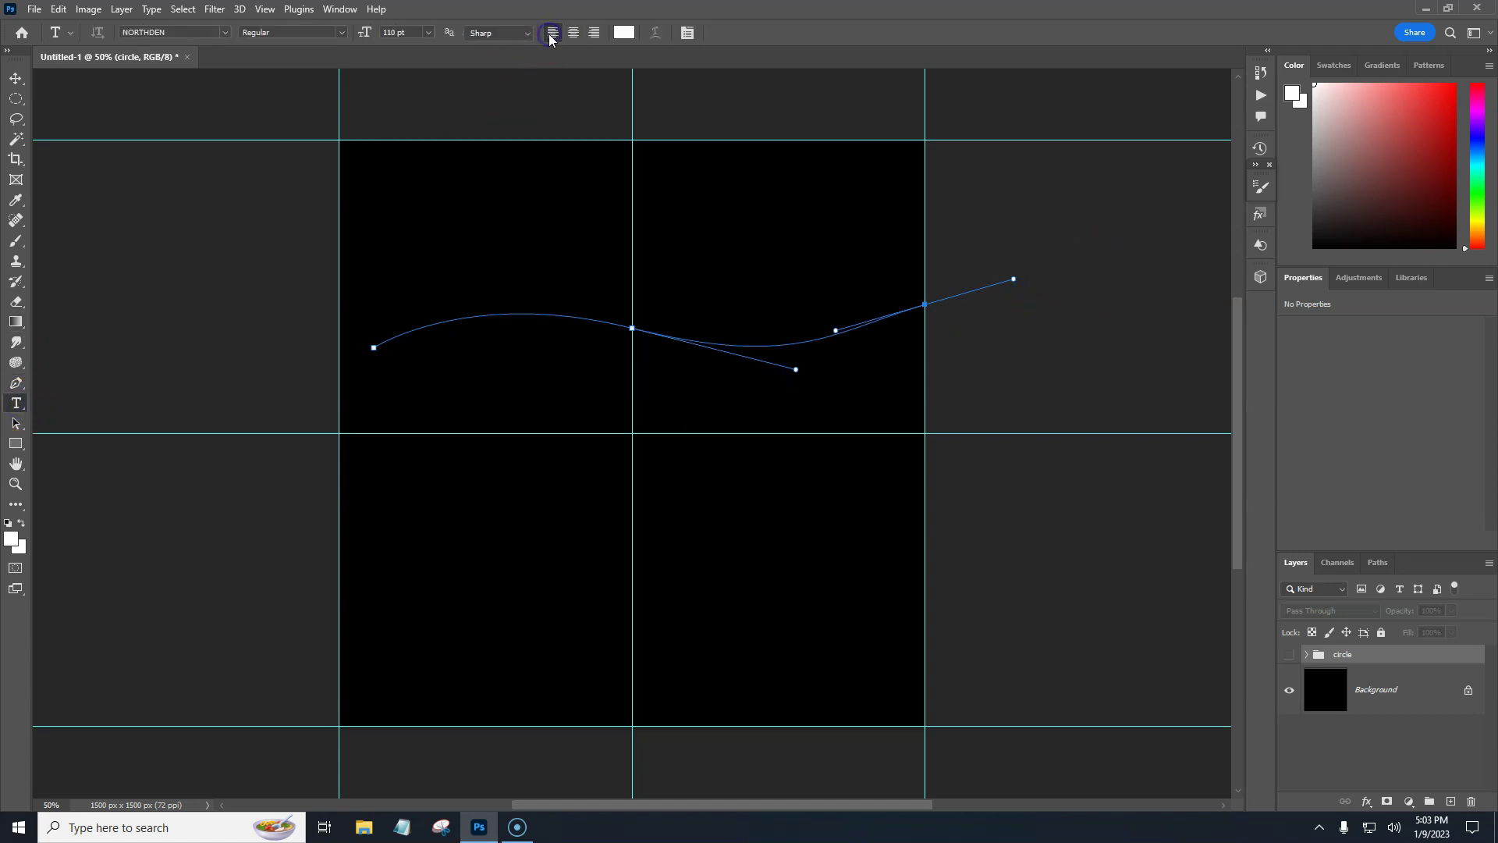
left_click(380, 345)
left_click(782, 425)
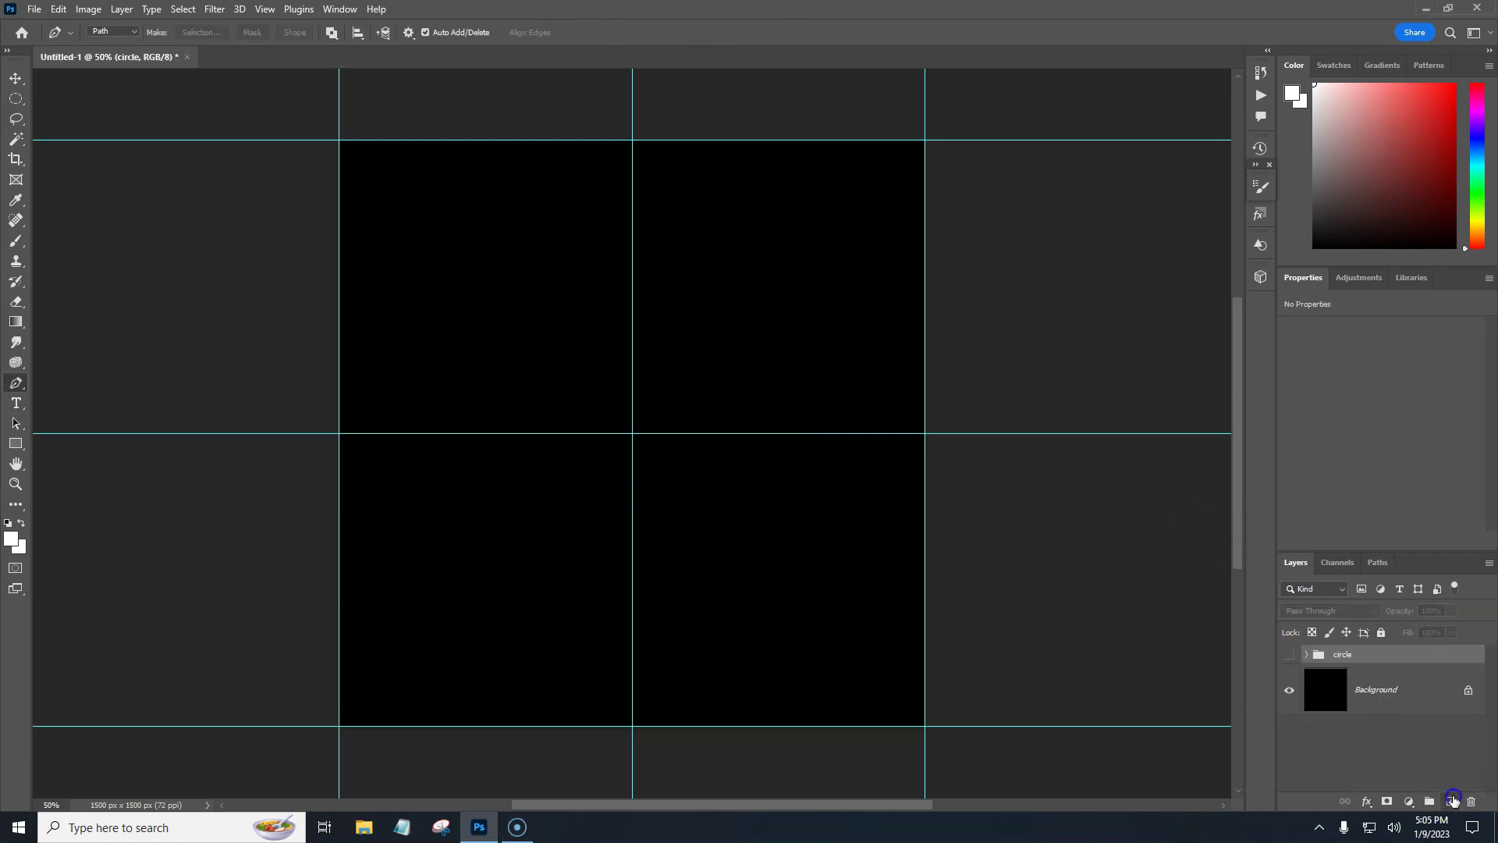
On a new layer, draw a five-point zigzag path with the Pen tool.
left_click(1451, 801)
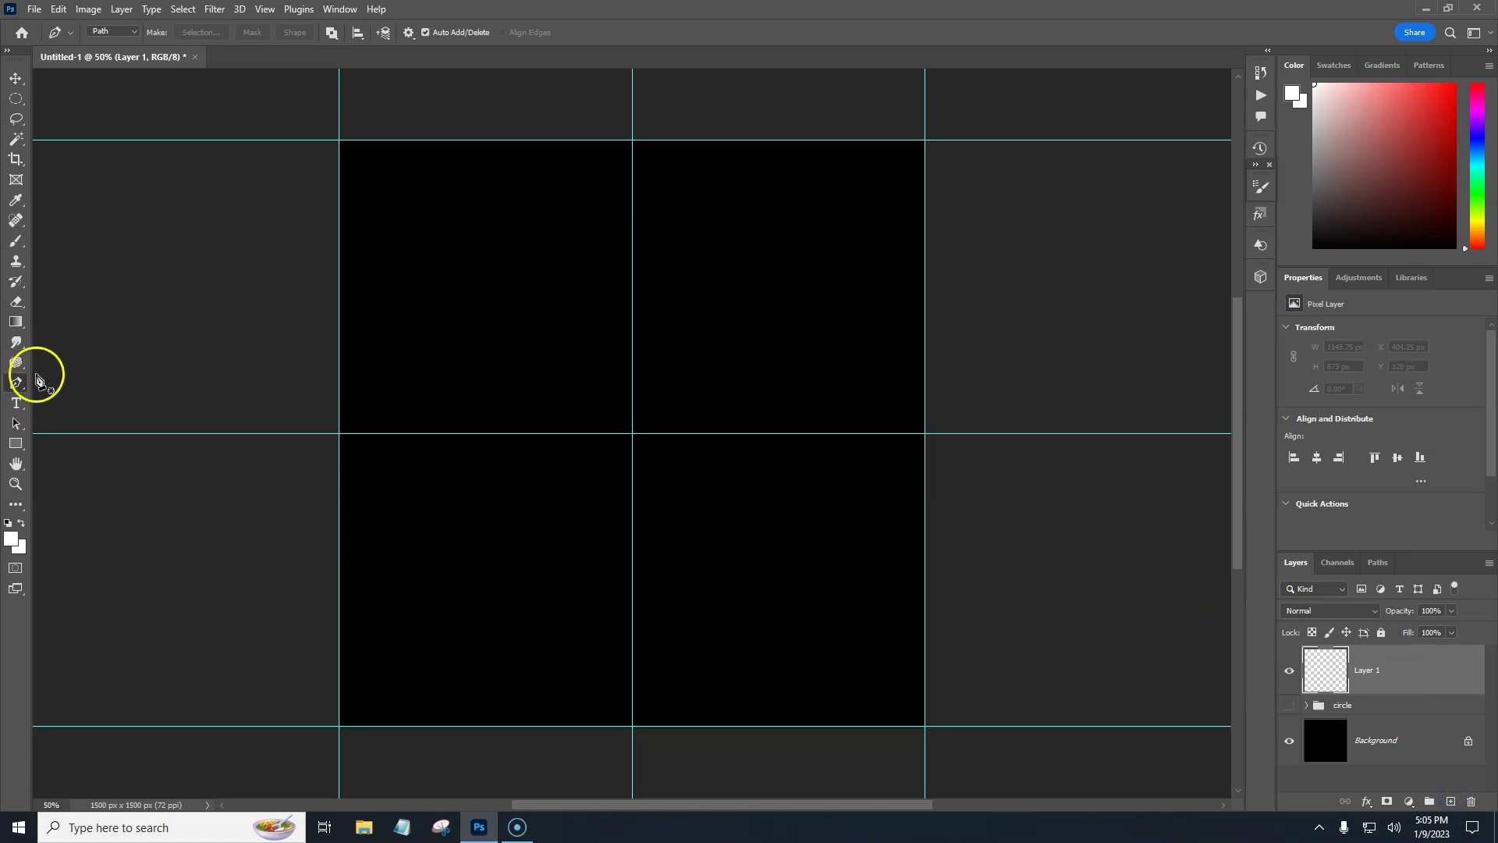
left_click_drag(409, 240, 422, 239)
left_click(708, 244)
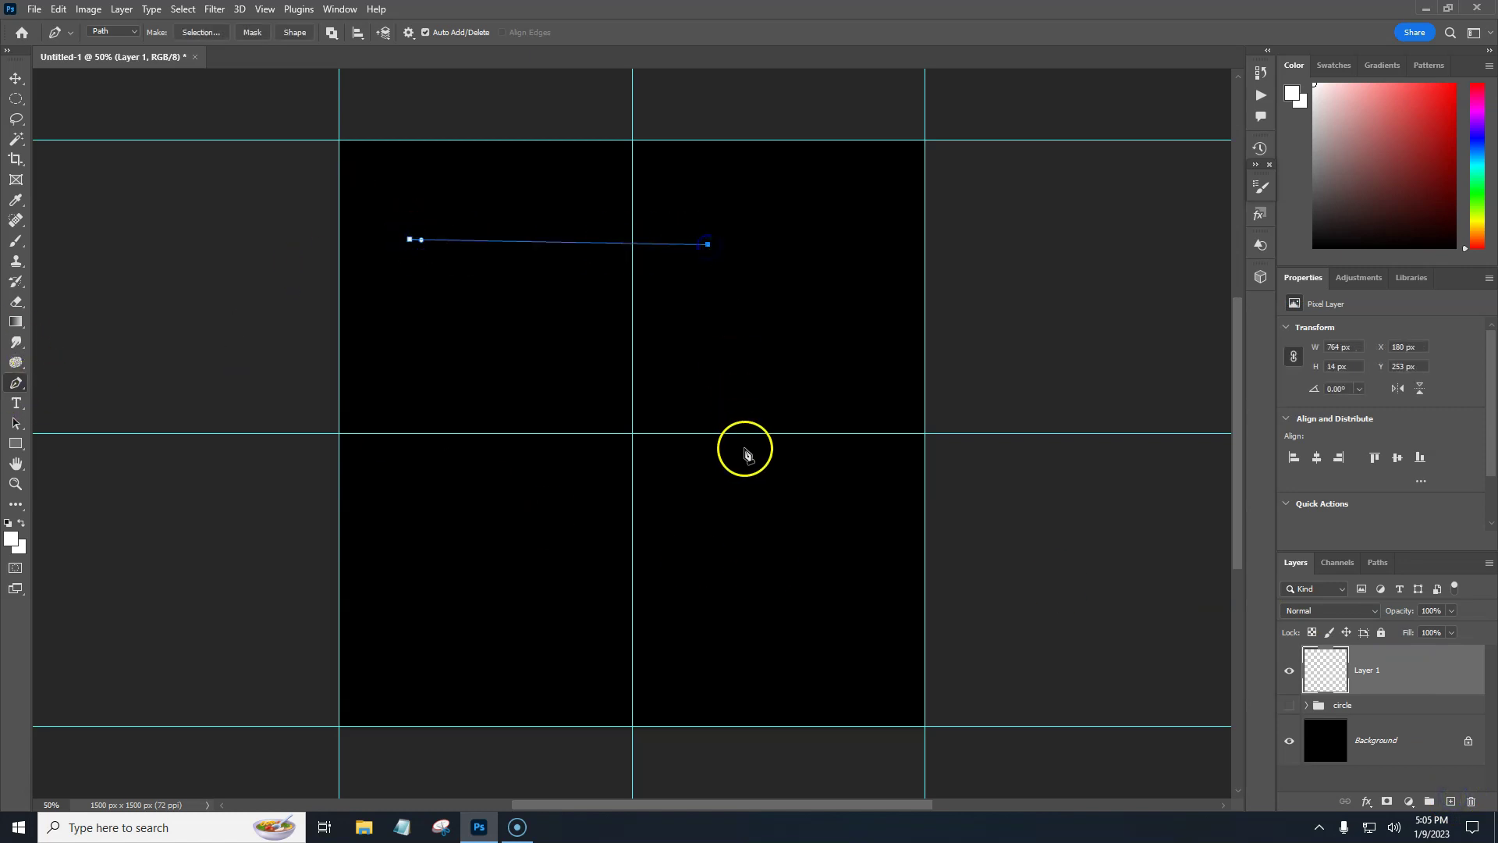
left_click(745, 449)
left_click(431, 552)
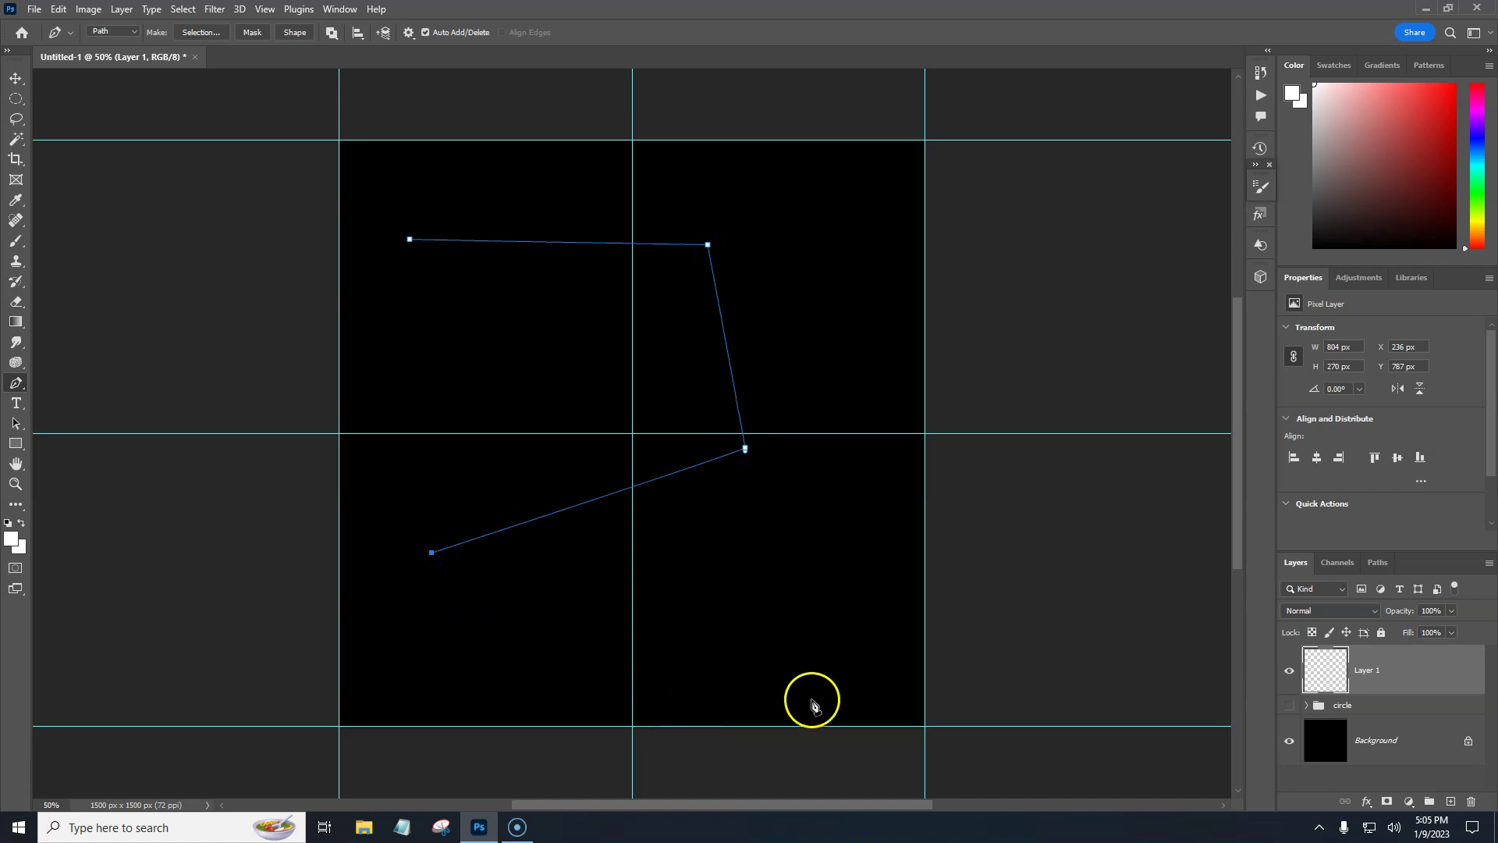
left_click(850, 690)
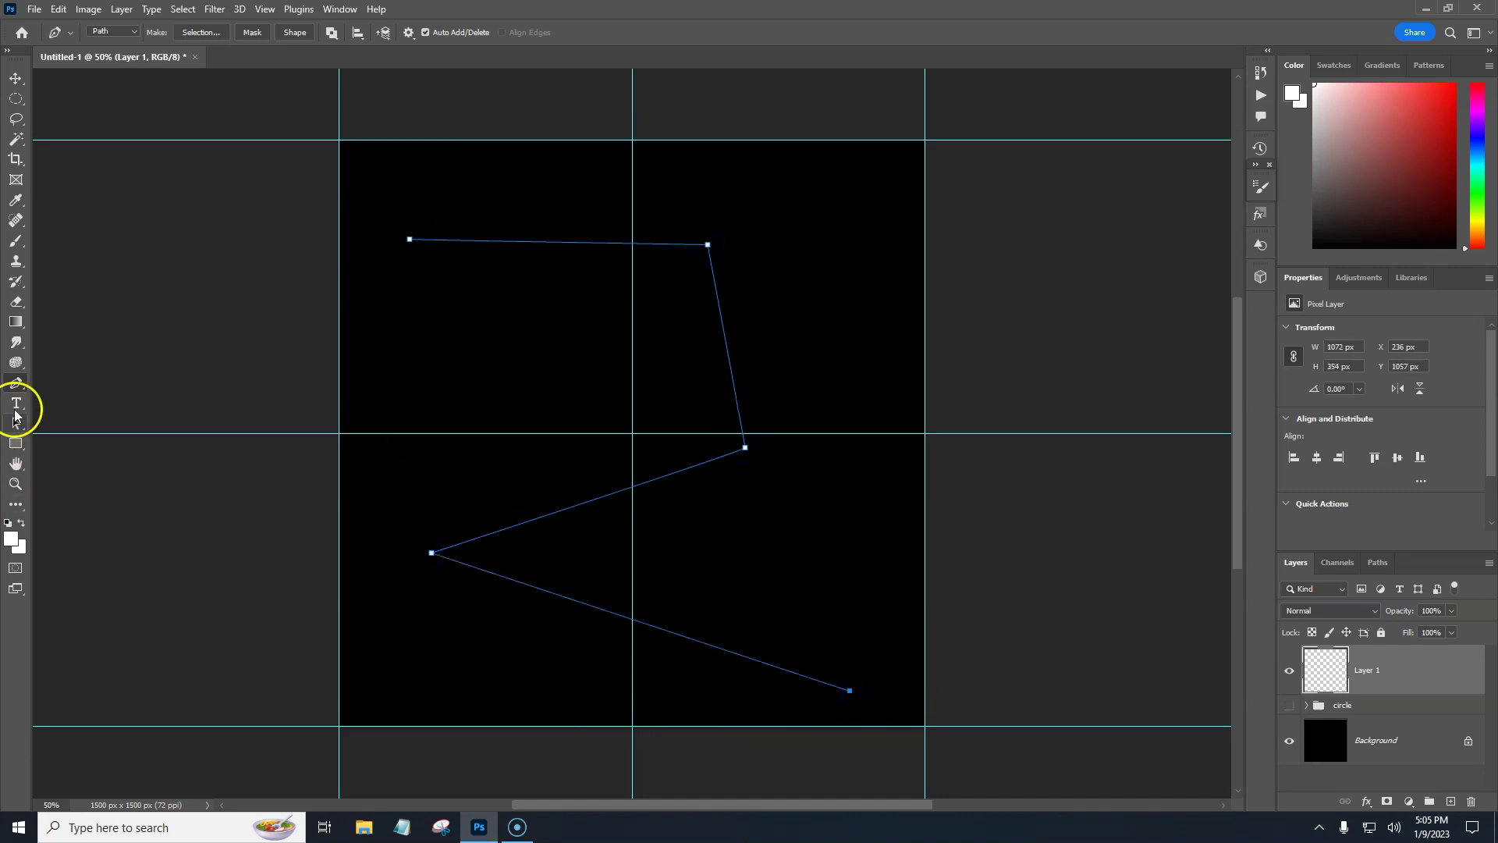
Run white Lorem ipsum placeholder text along the zigzag path from its start.
left_click(16, 406)
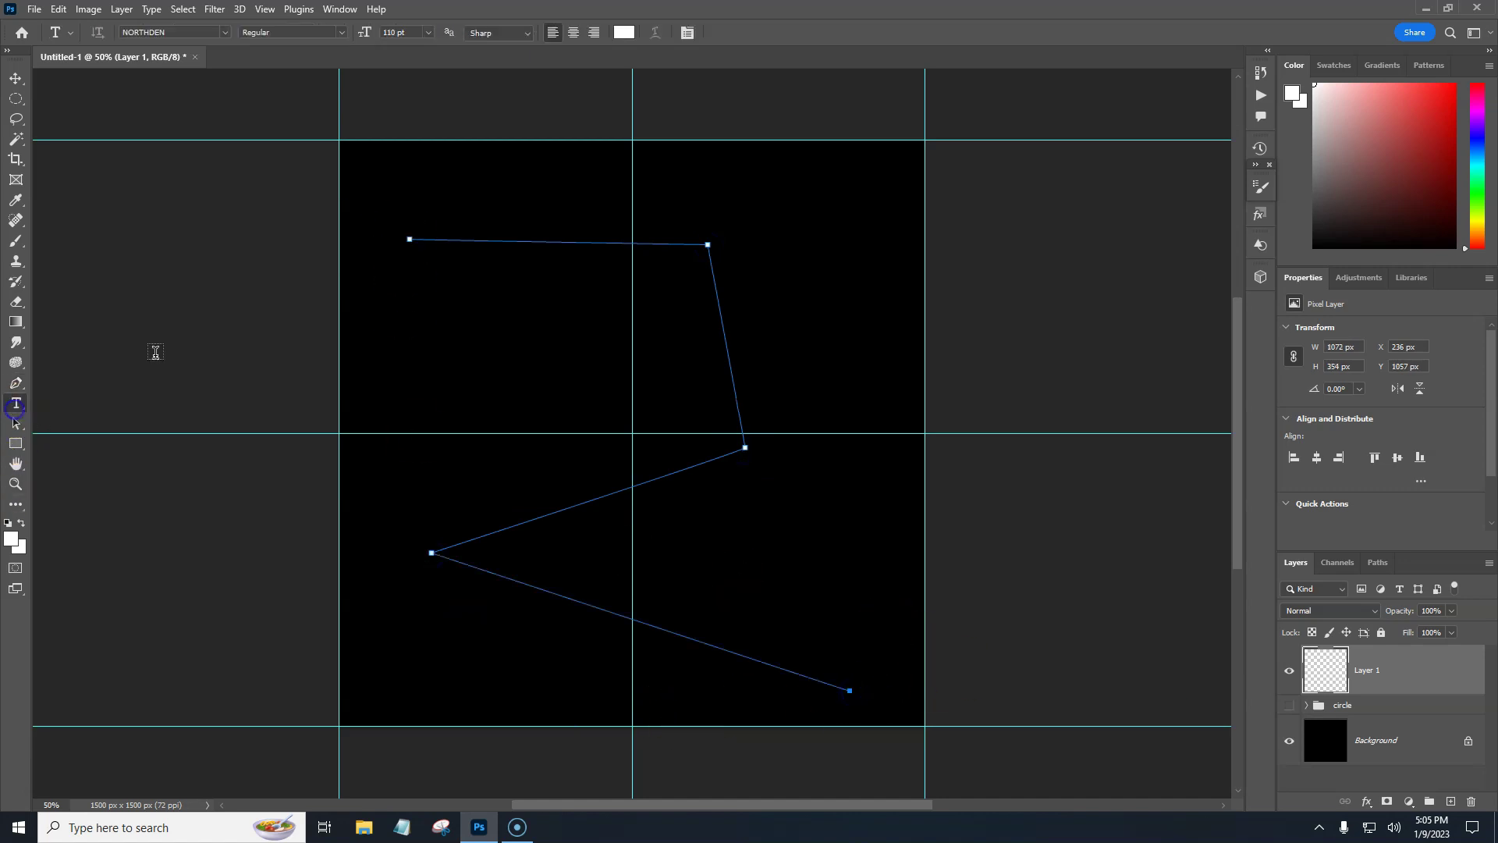
left_click(420, 239)
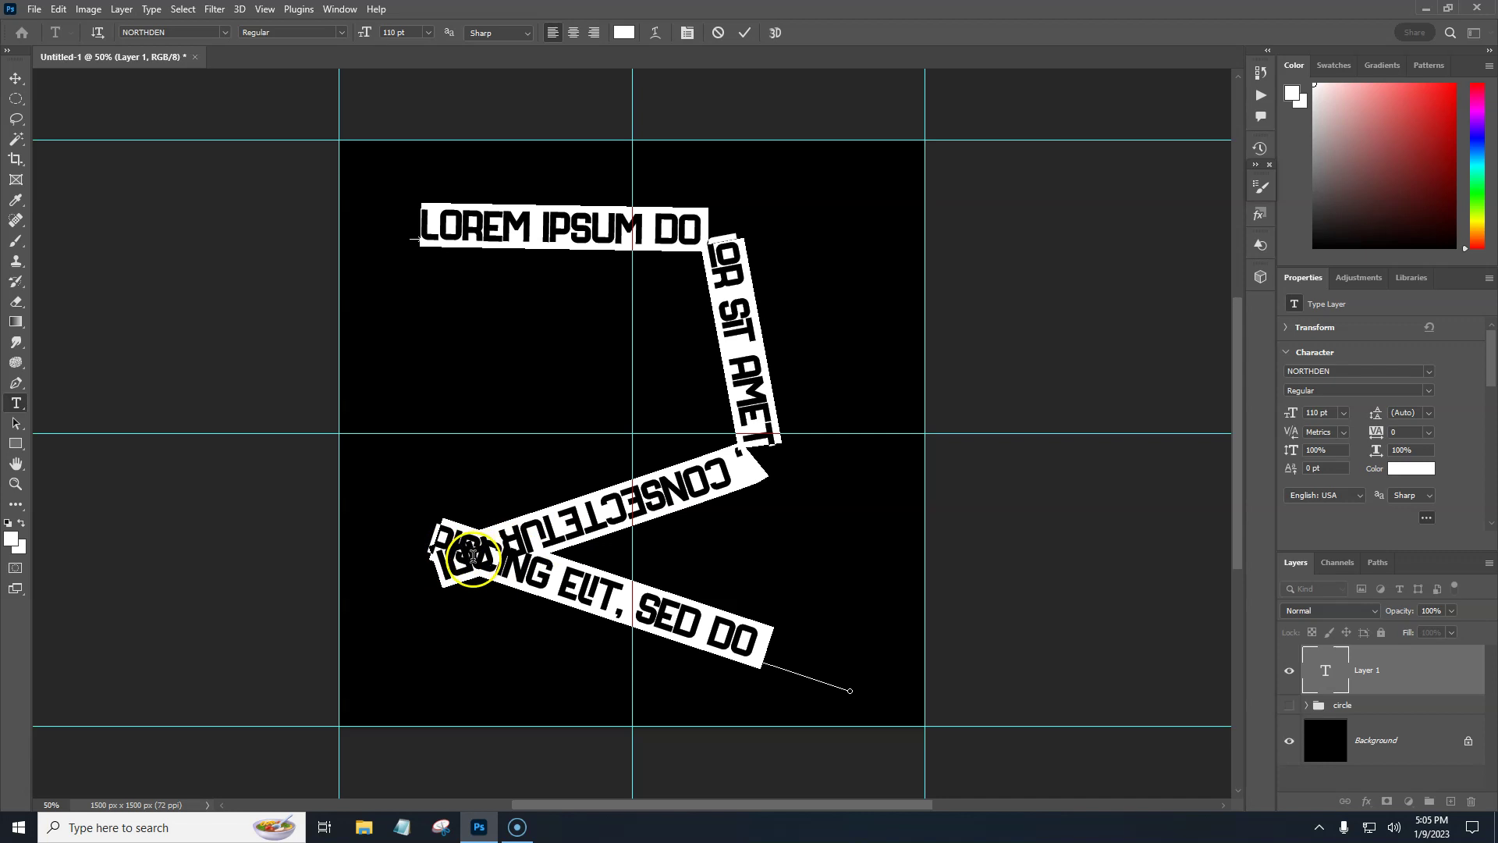
left_click(448, 565)
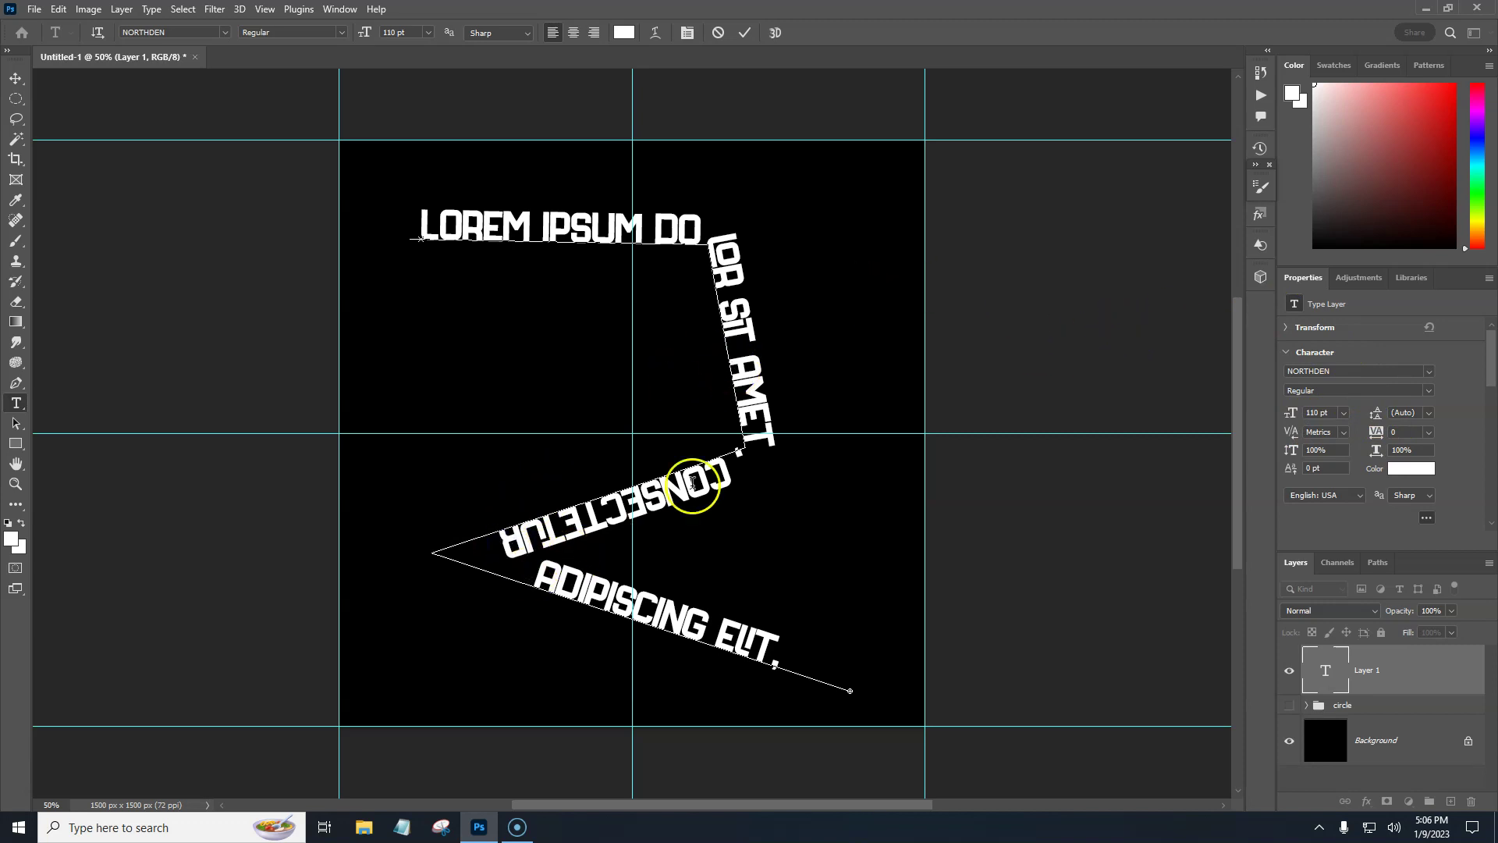
Hide the zigzag Lorem ipsum layer and select the circle group.
left_click(1289, 670)
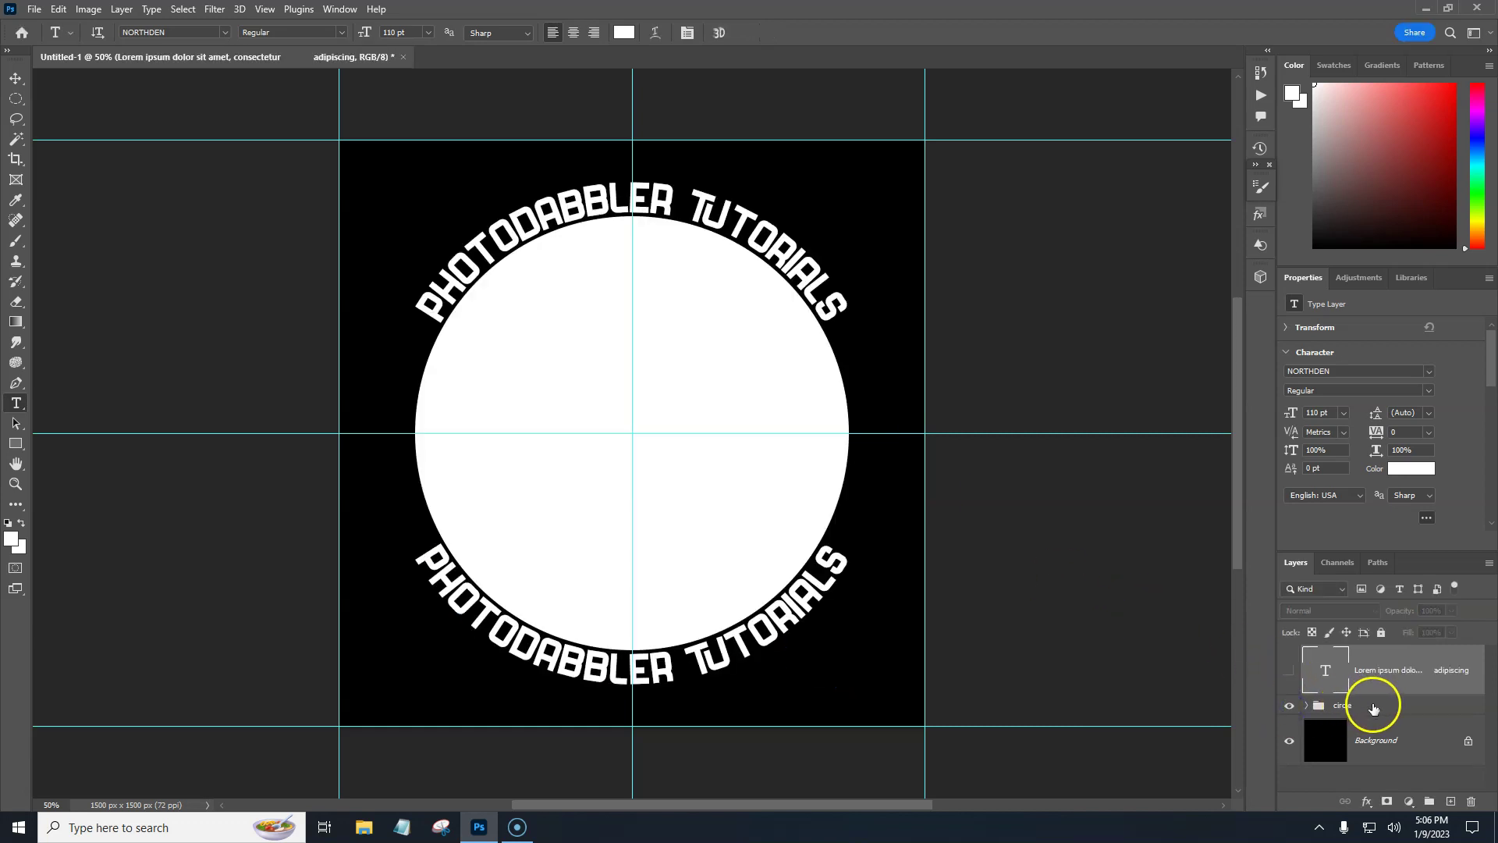
left_click(1372, 707)
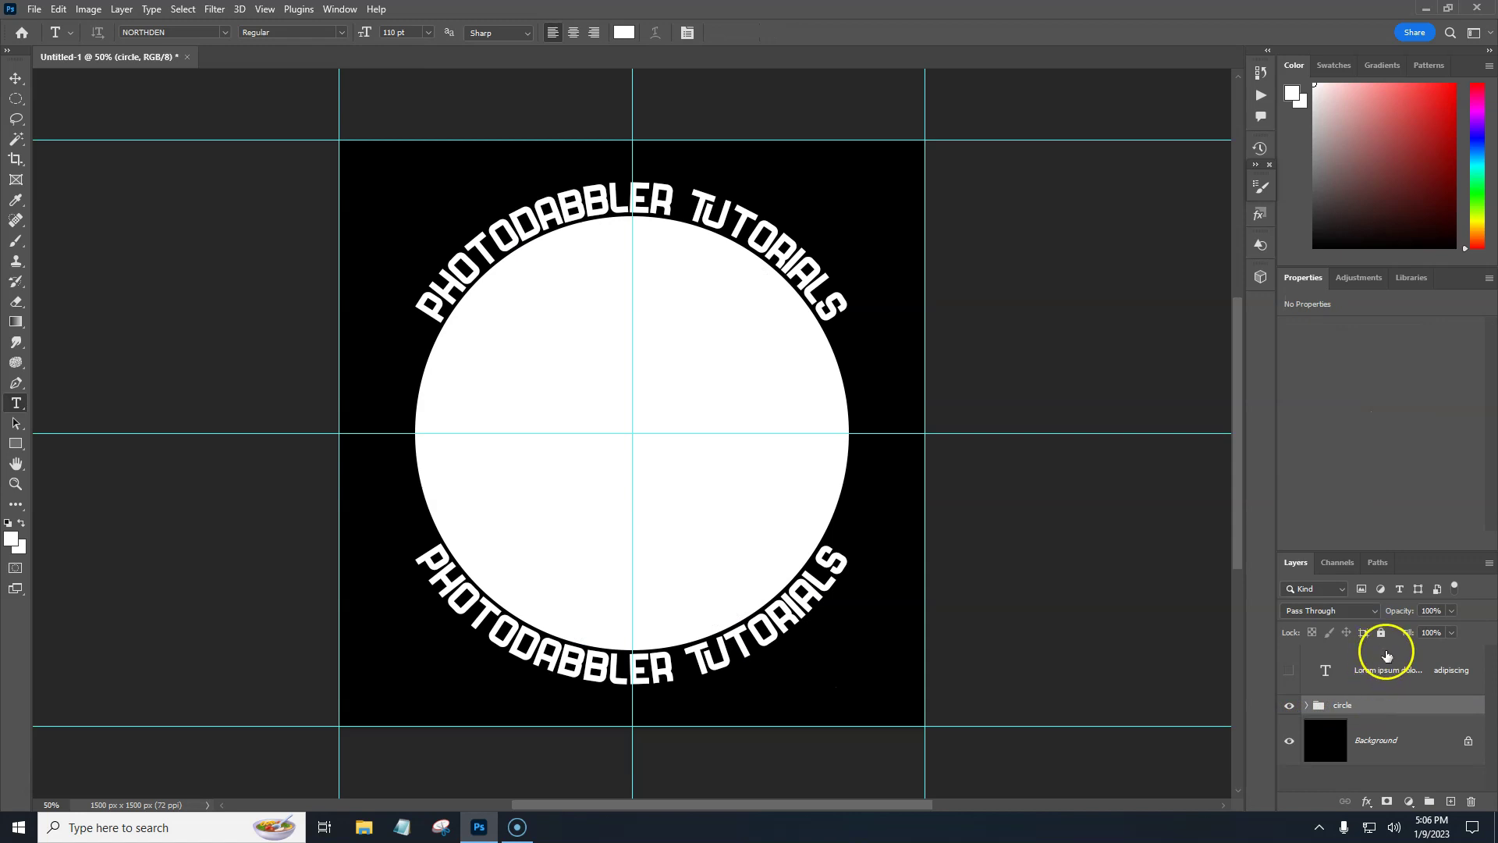